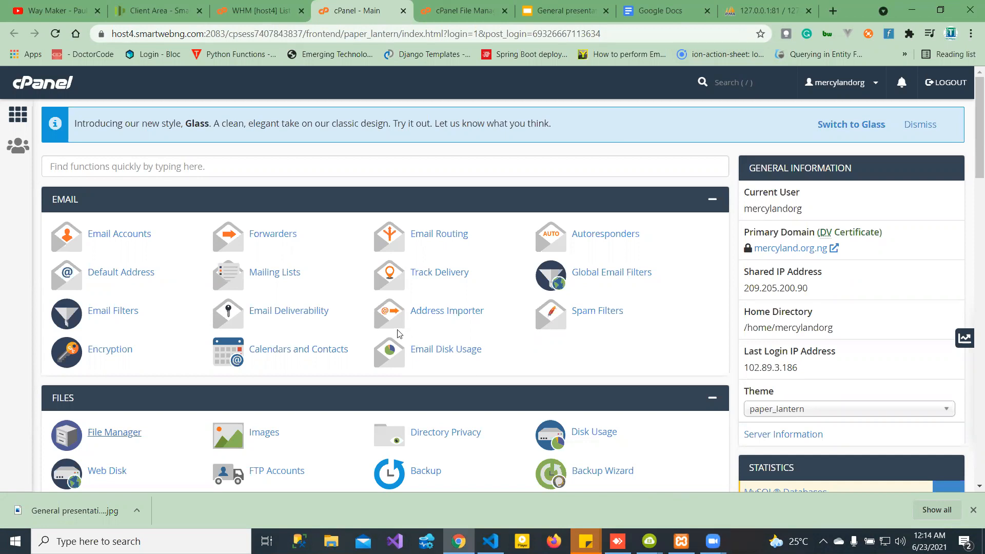
# Step: Close the Google Docs tab and present the General slides at 'Host Laravel on Cpanel'
pyautogui.click(450, 164)
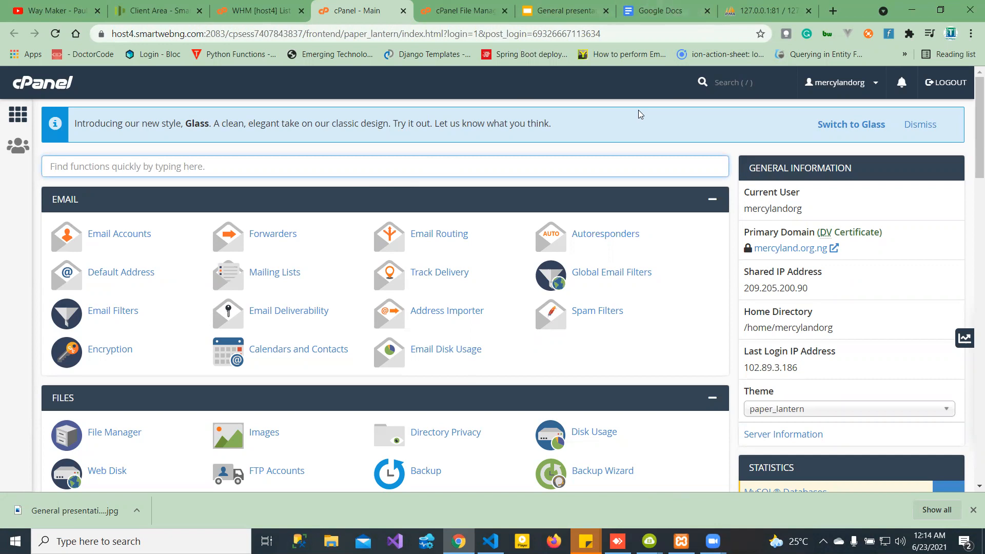
pyautogui.click(661, 11)
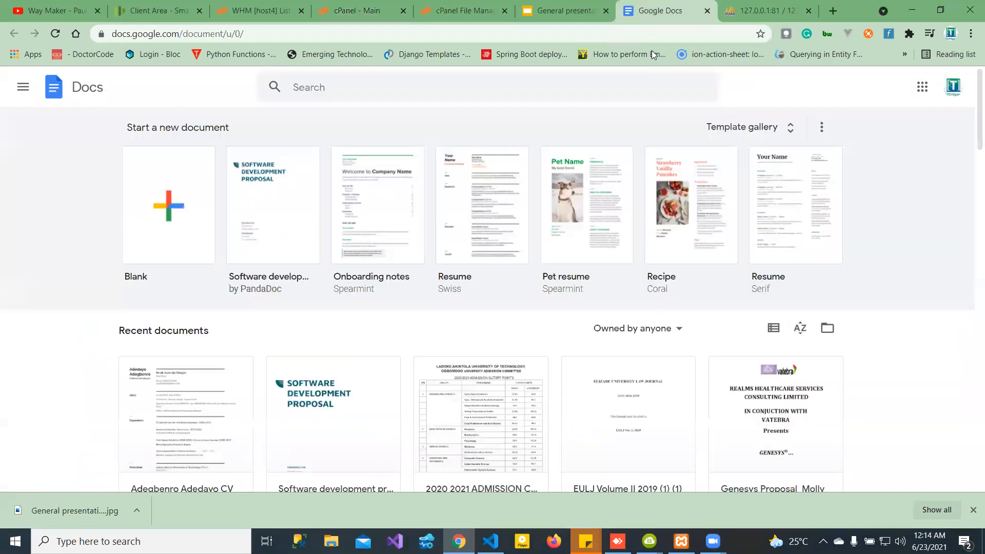
pyautogui.click(705, 13)
pyautogui.click(559, 11)
pyautogui.click(840, 85)
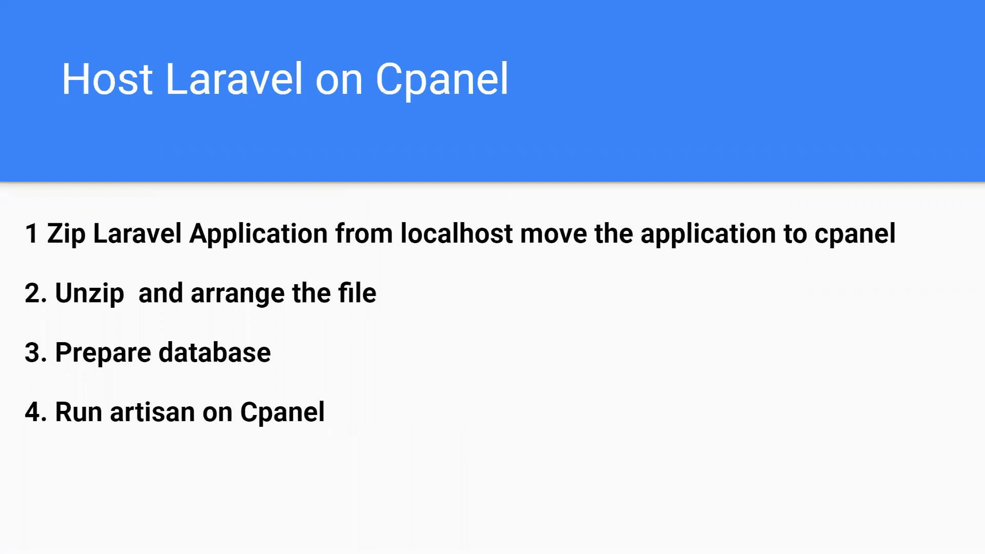
# Step: Exit the slideshow and return to the cPanel File Manager on public_html
pyautogui.press('Escape')
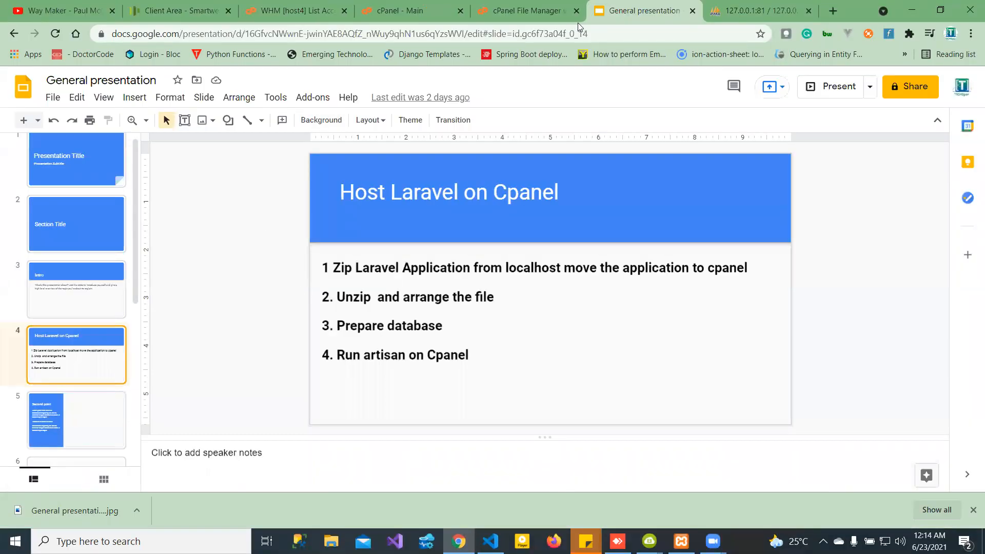
pyautogui.click(534, 10)
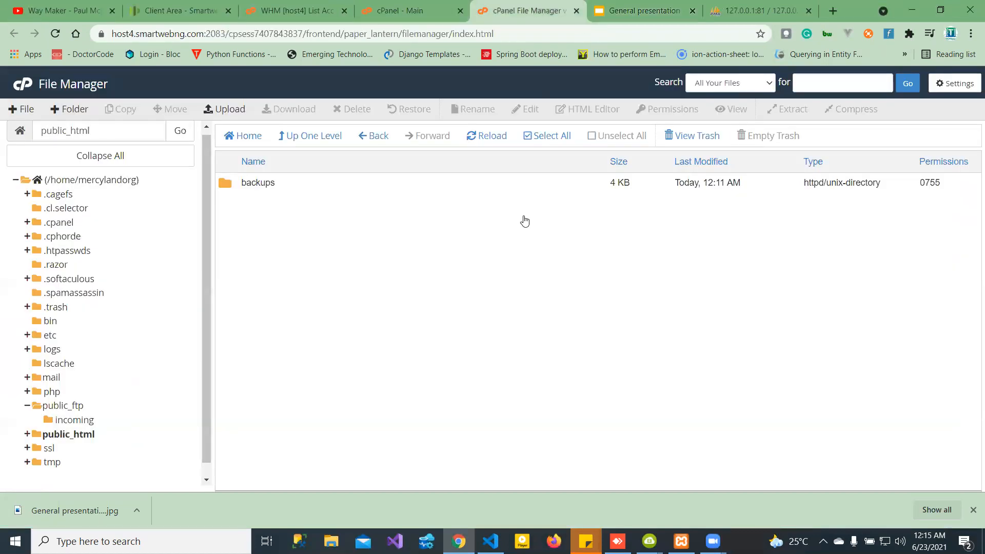
# Step: In the mercyland project tree, collapse the Http, database, resources and routes folders
pyautogui.hotkey('alt', 'Tab')
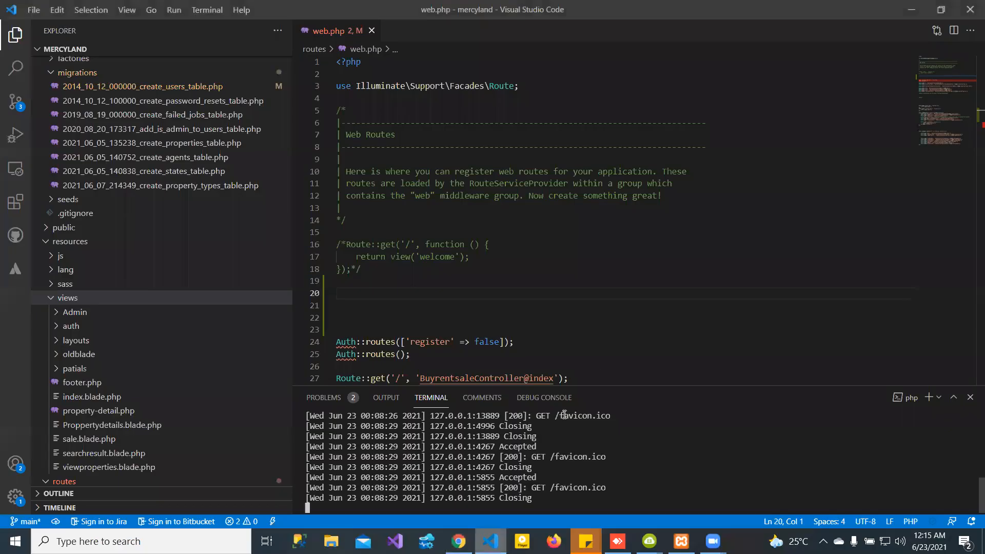
pyautogui.click(638, 291)
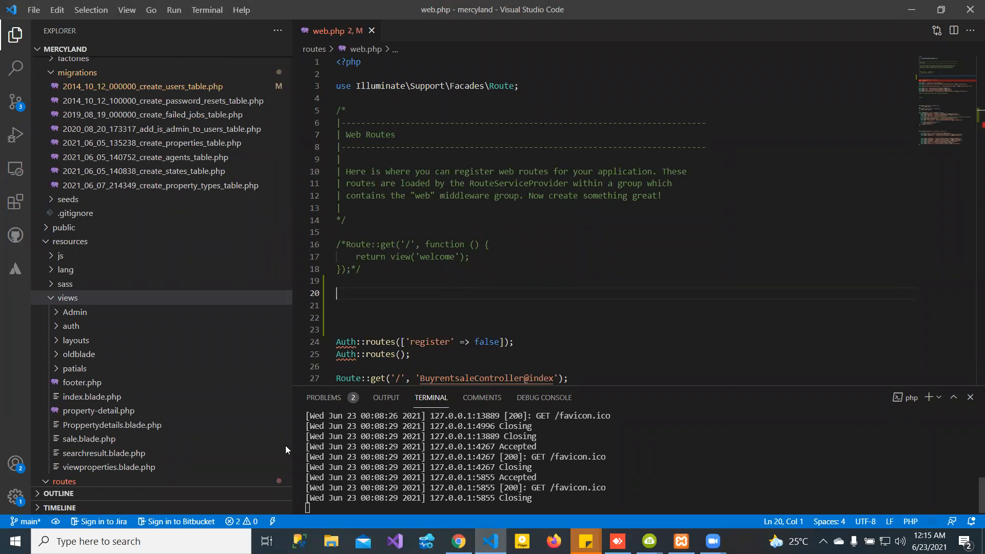
pyautogui.click(288, 327)
pyautogui.moveTo(287, 323); pyautogui.dragTo(312, 114)
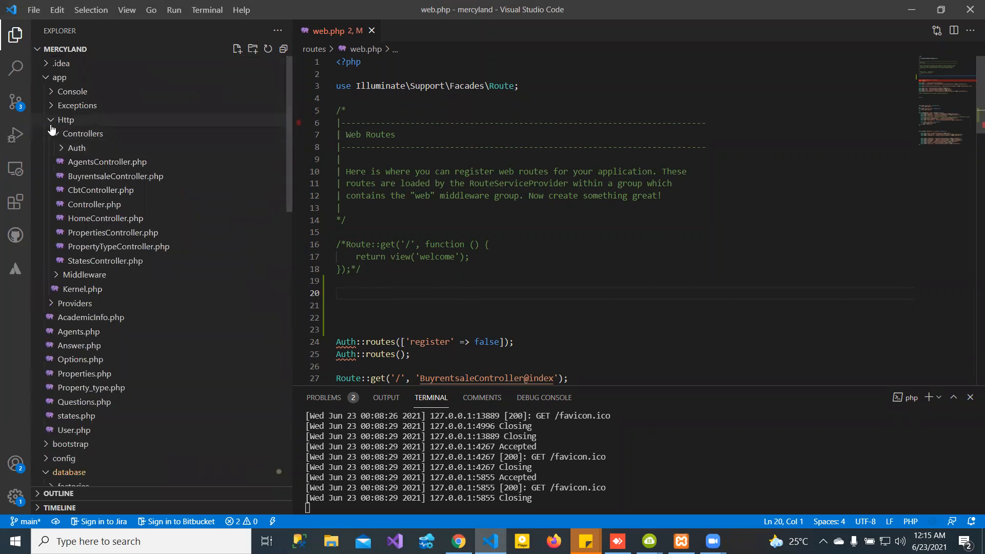
pyautogui.click(50, 120)
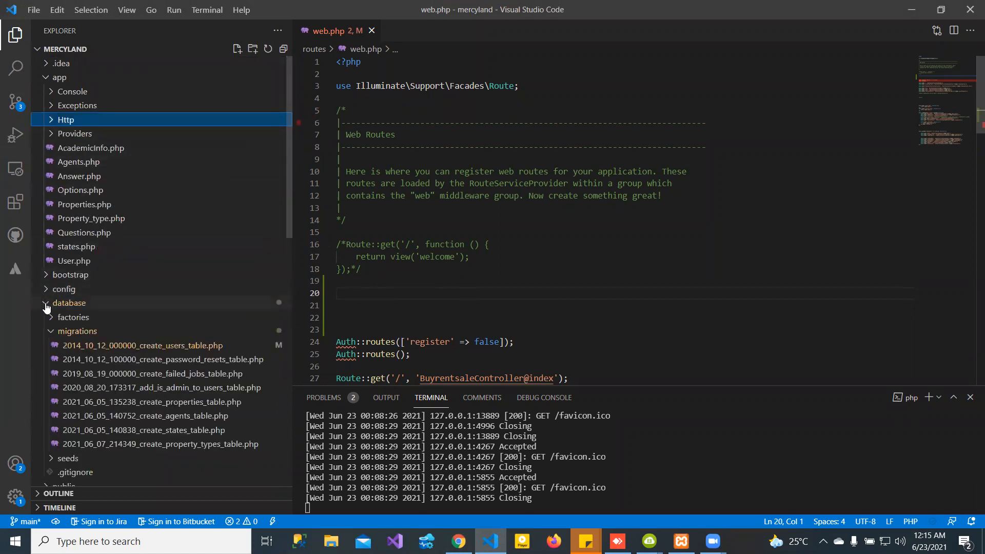
pyautogui.click(46, 307)
pyautogui.click(45, 331)
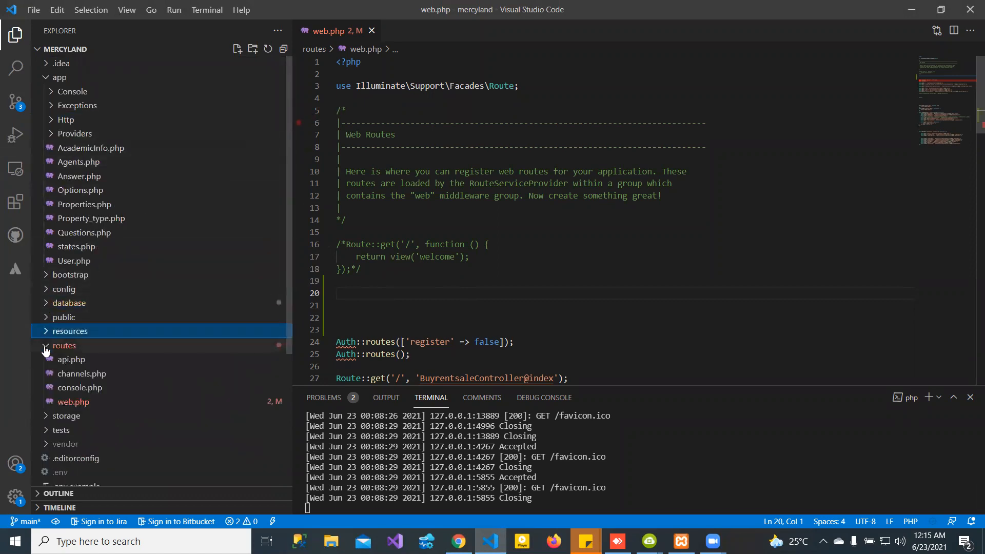
pyautogui.click(45, 347)
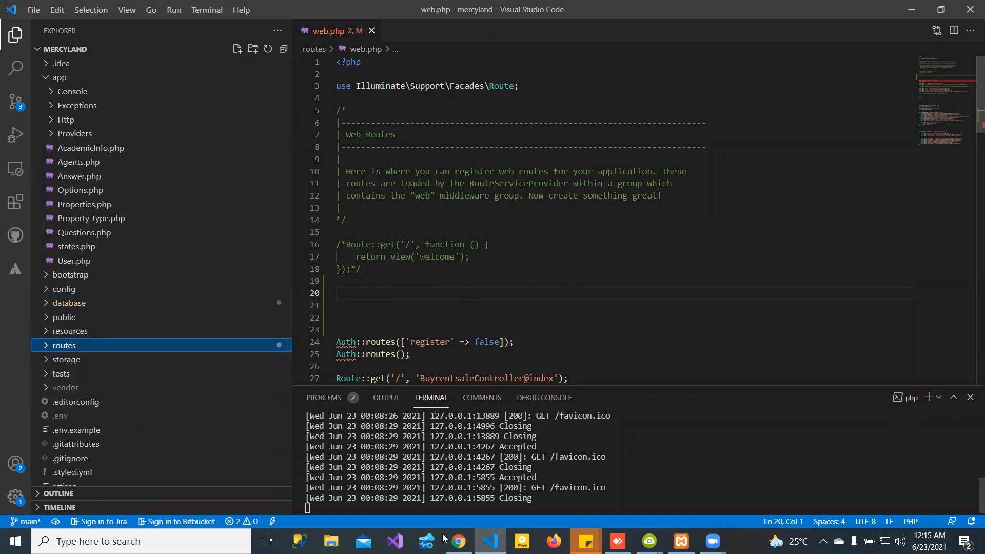
# Step: Load the local site at 127.0.0.1:8000 in a new Chrome tab
pyautogui.click(458, 541)
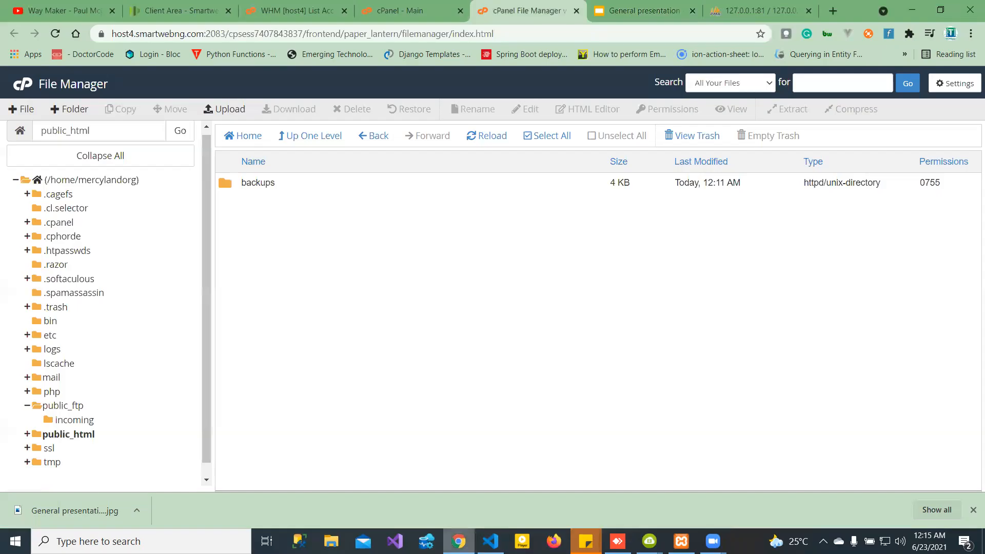
pyautogui.click(693, 28)
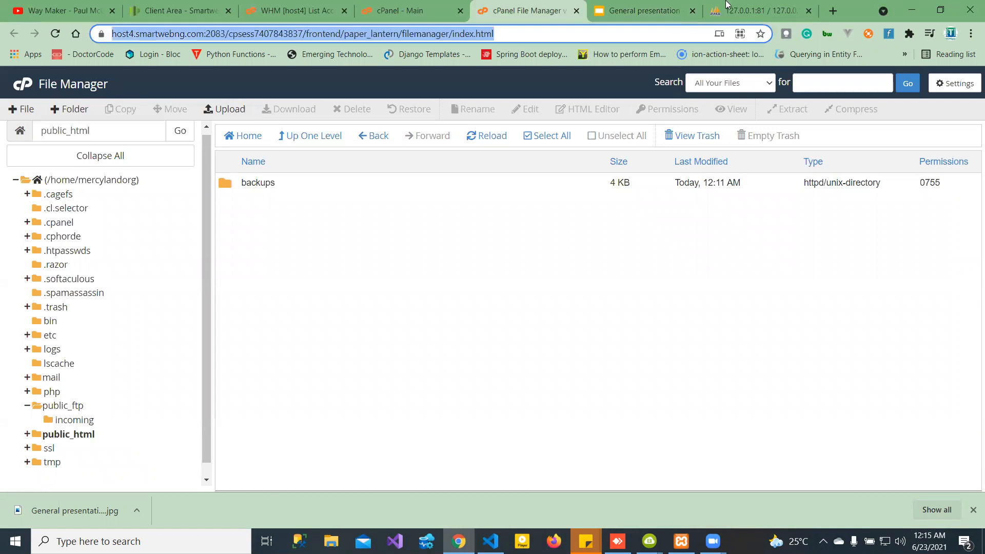
pyautogui.click(832, 10)
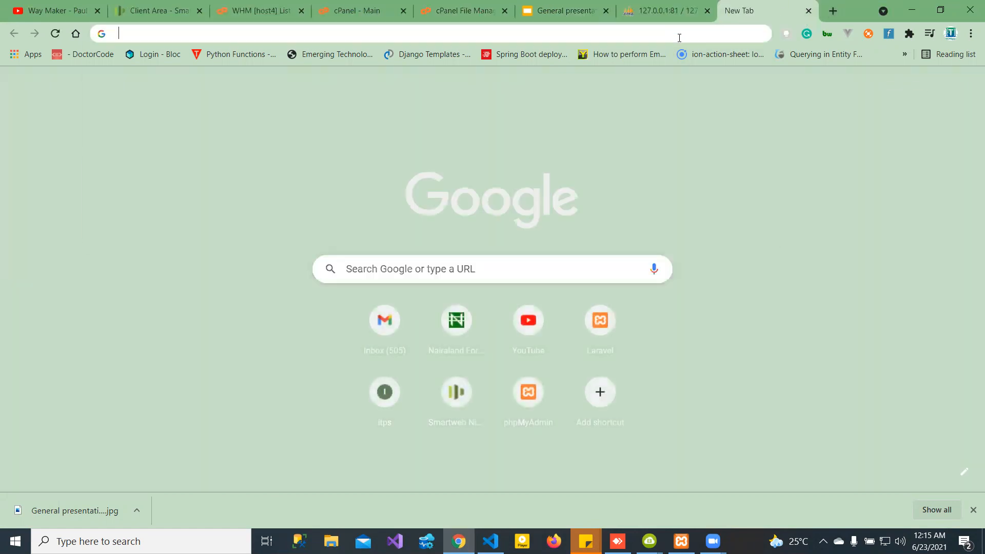
pyautogui.click(679, 37)
pyautogui.write('http://127.0.0.1:8000/')
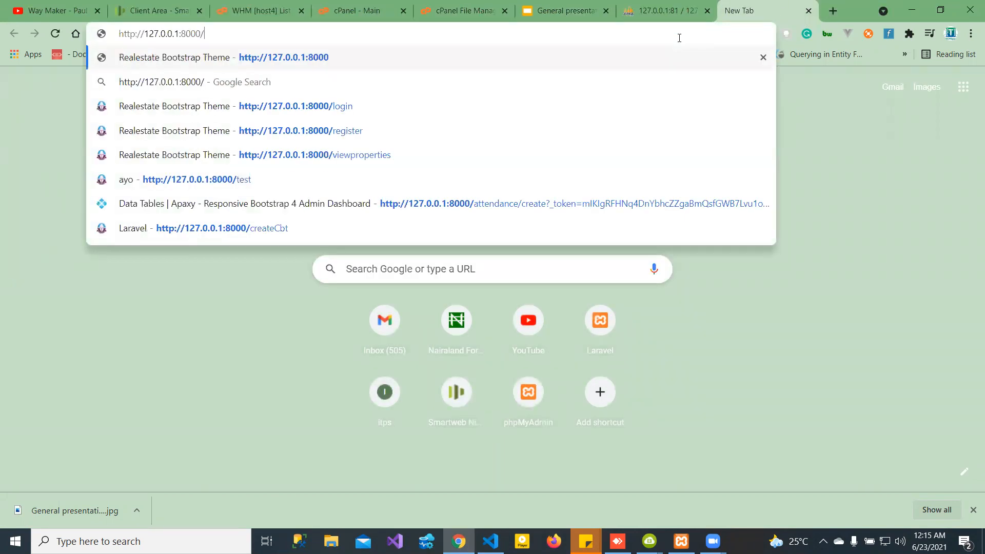
pyautogui.press('Return')
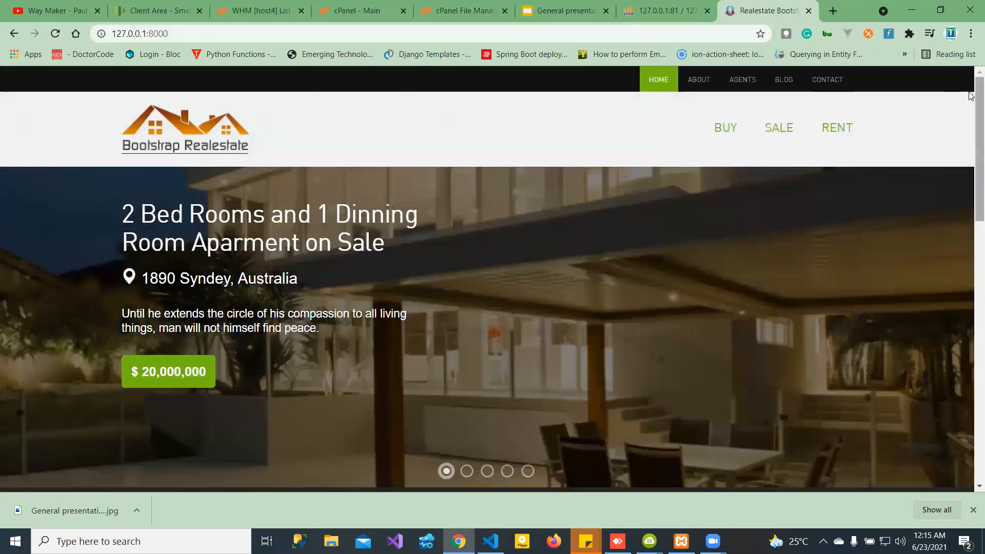
# Step: Browse the Realestate home page, view a featured property's details, then return home
pyautogui.scroll(-14, 970, 96)
pyautogui.scroll(6, 970, 228)
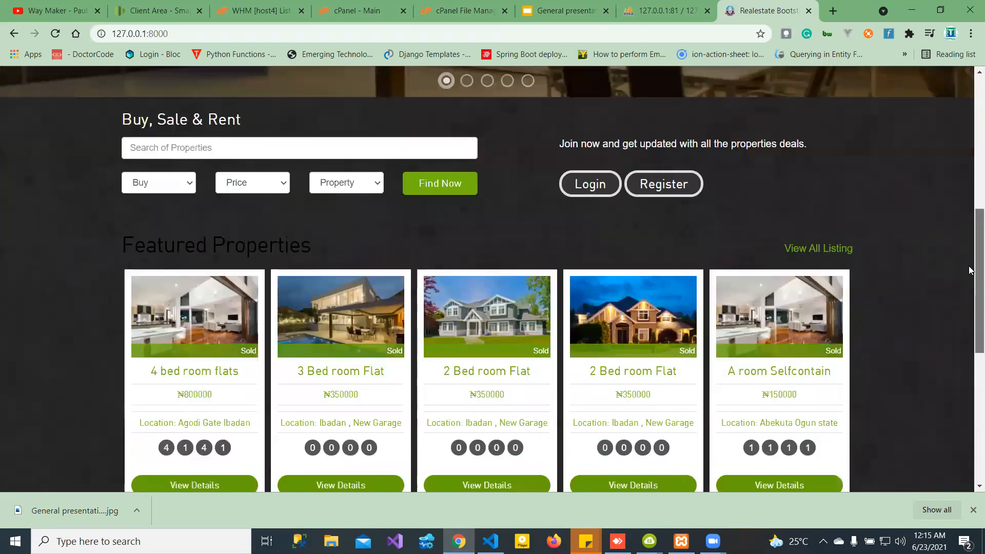
pyautogui.scroll(-5, 970, 271)
pyautogui.scroll(3, 970, 325)
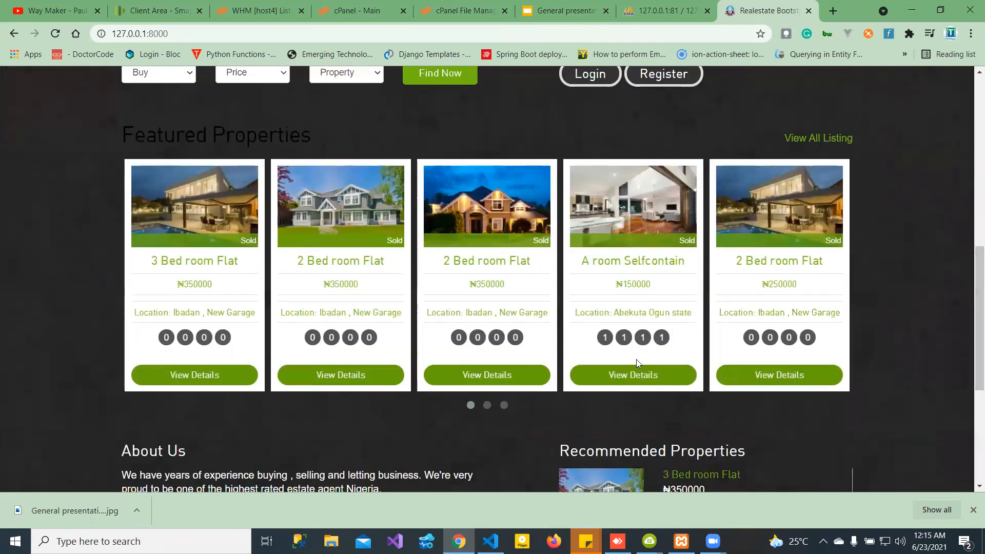
pyautogui.click(613, 375)
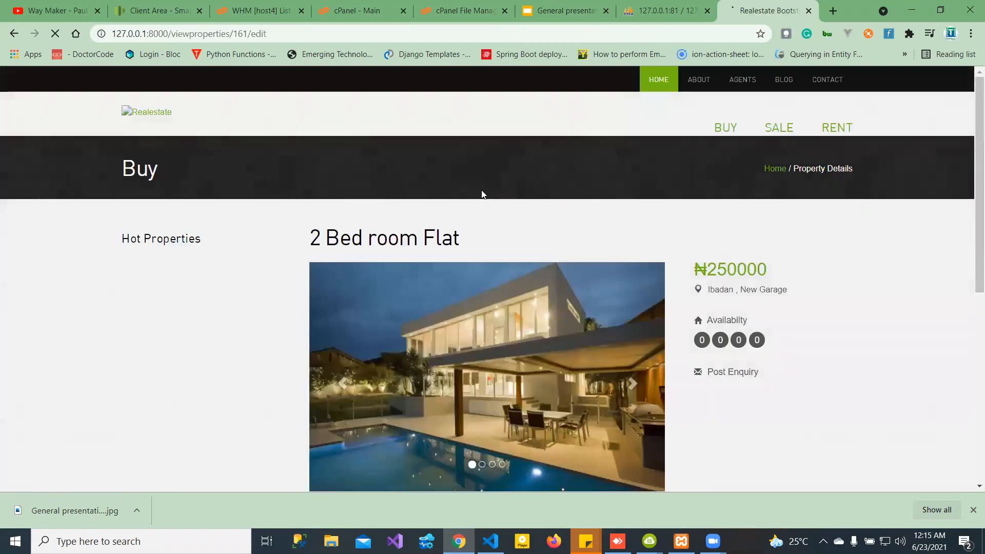
pyautogui.scroll(-8, 970, 149)
pyautogui.scroll(8, 971, 103)
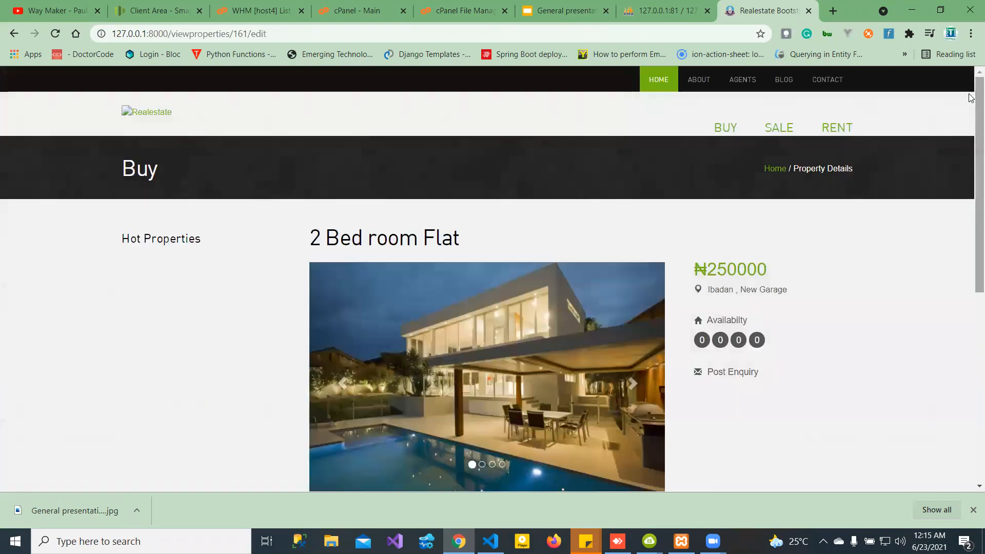
pyautogui.click(8, 38)
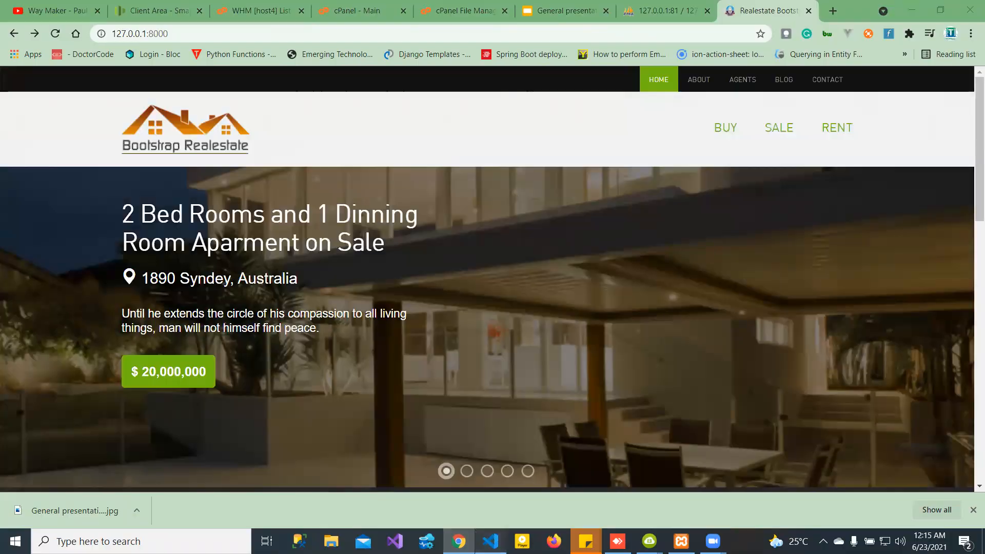
pyautogui.click(490, 541)
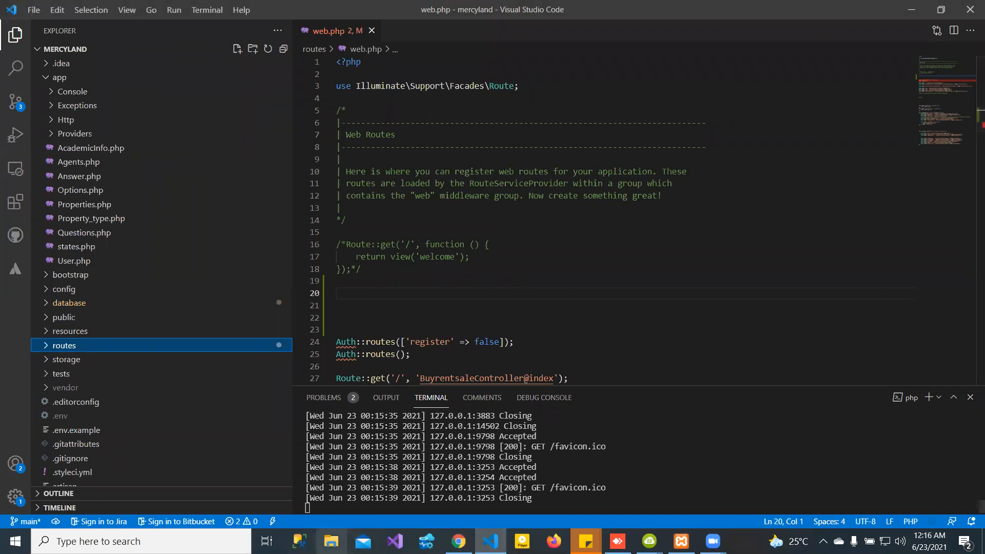
# Step: Open File Explorer from the taskbar
pyautogui.click(331, 542)
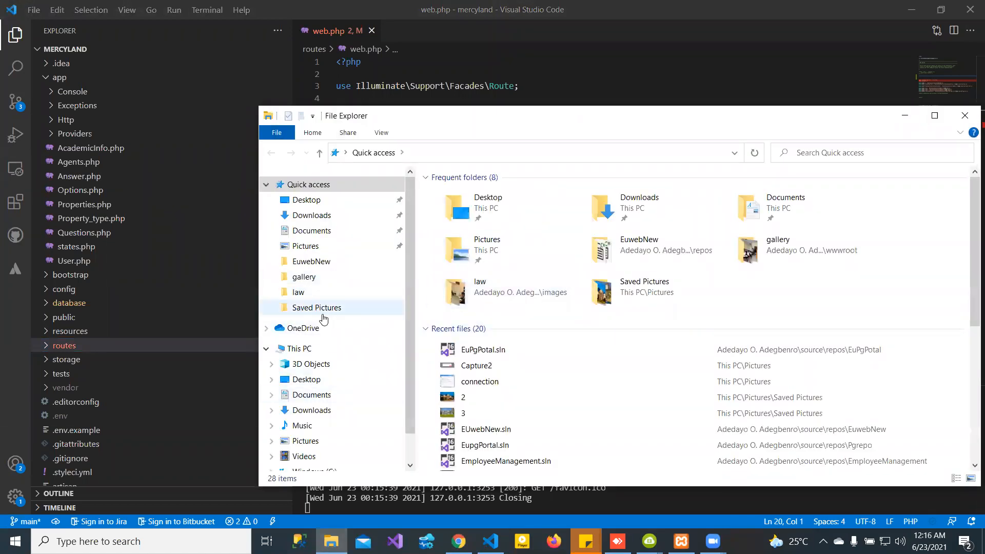
# Step: Go to C:\xampp\htdocs and delete the mercylandweb zip archive
pyautogui.click(308, 351)
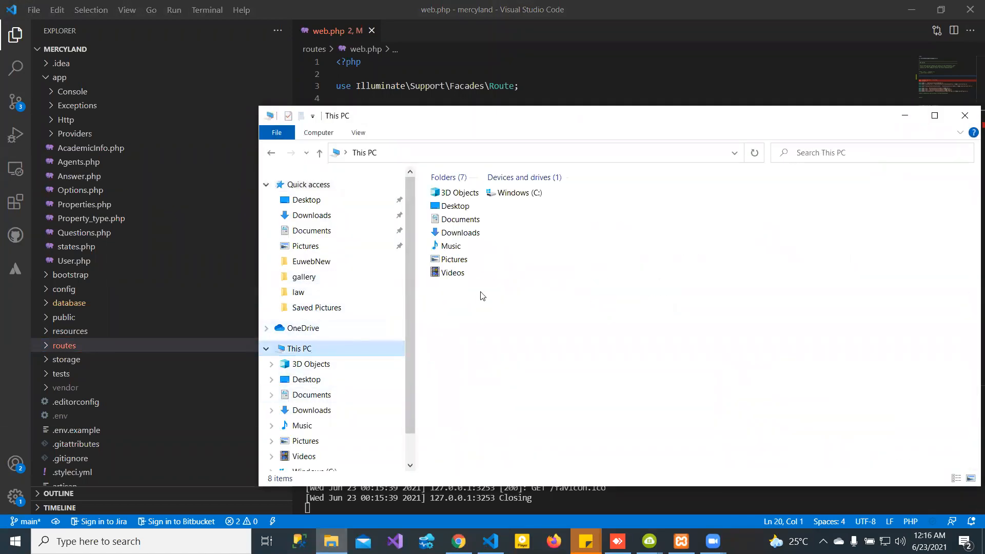
pyautogui.doubleClick(513, 198)
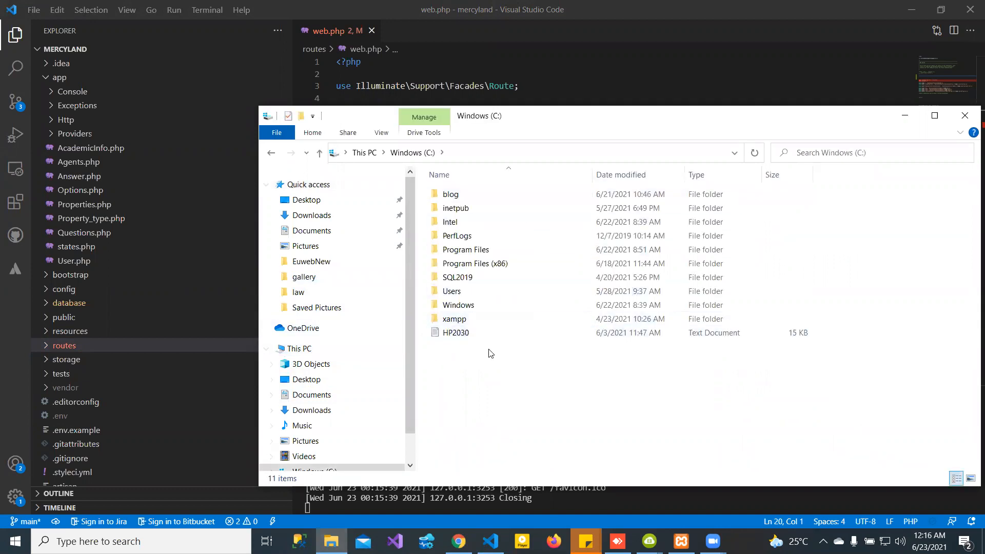
pyautogui.doubleClick(462, 319)
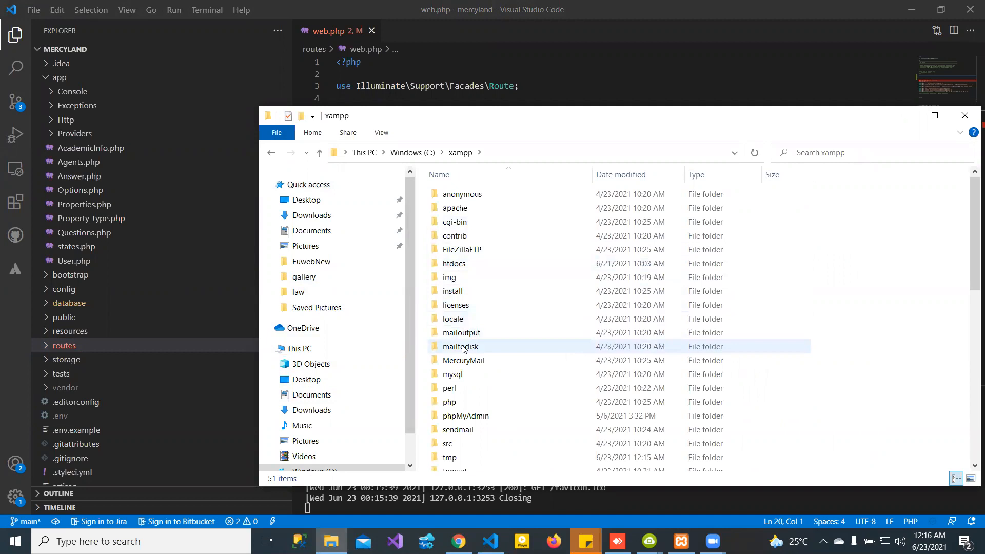
pyautogui.doubleClick(453, 263)
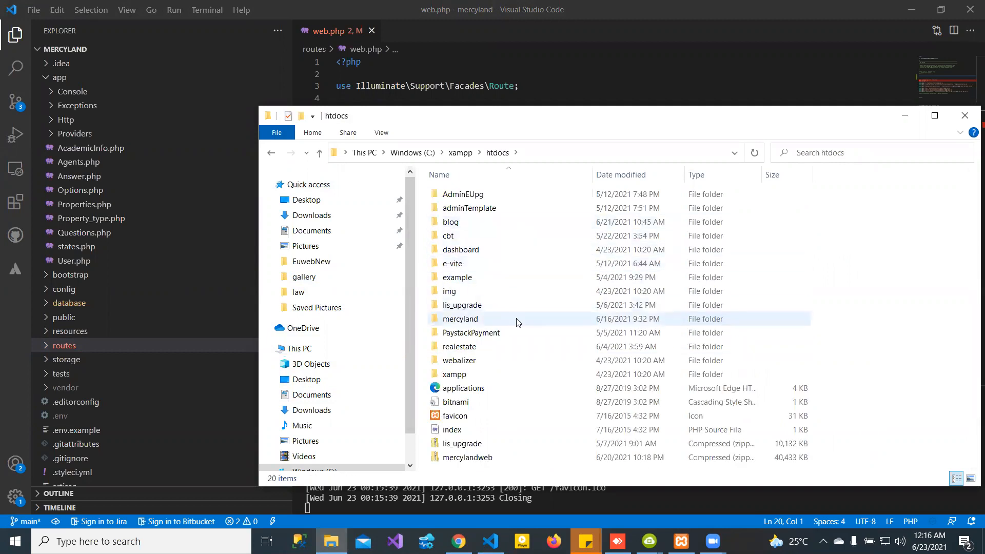
pyautogui.click(460, 319)
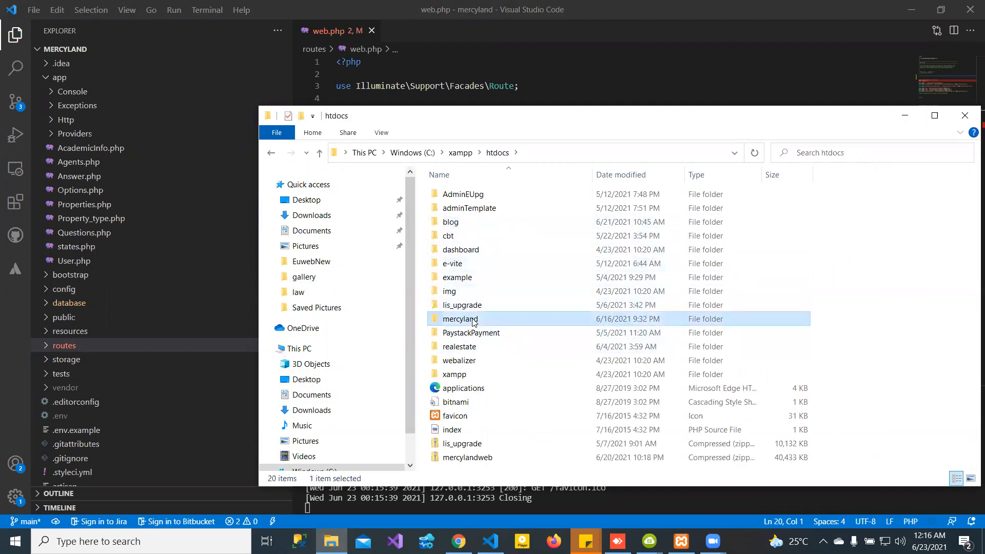
pyautogui.click(452, 461)
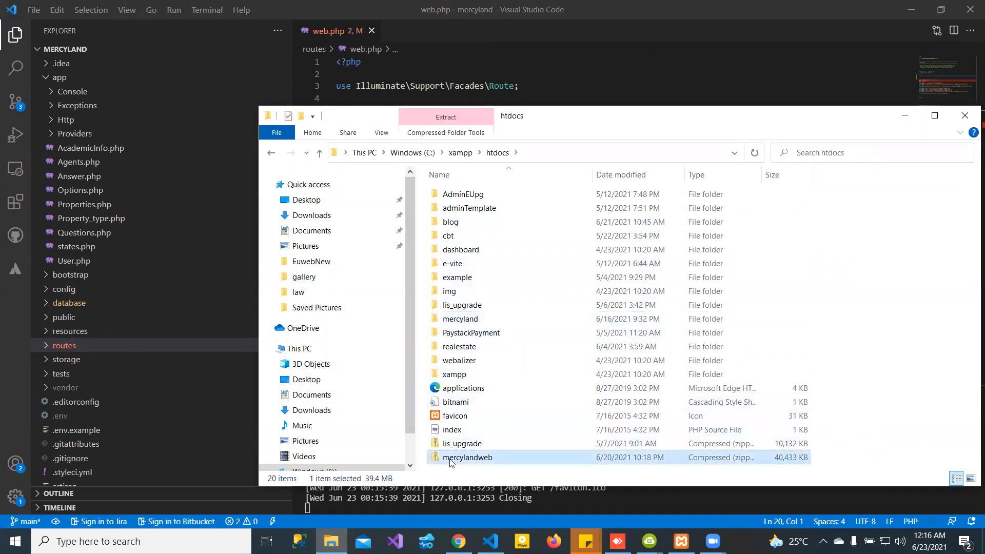
pyautogui.press('Delete')
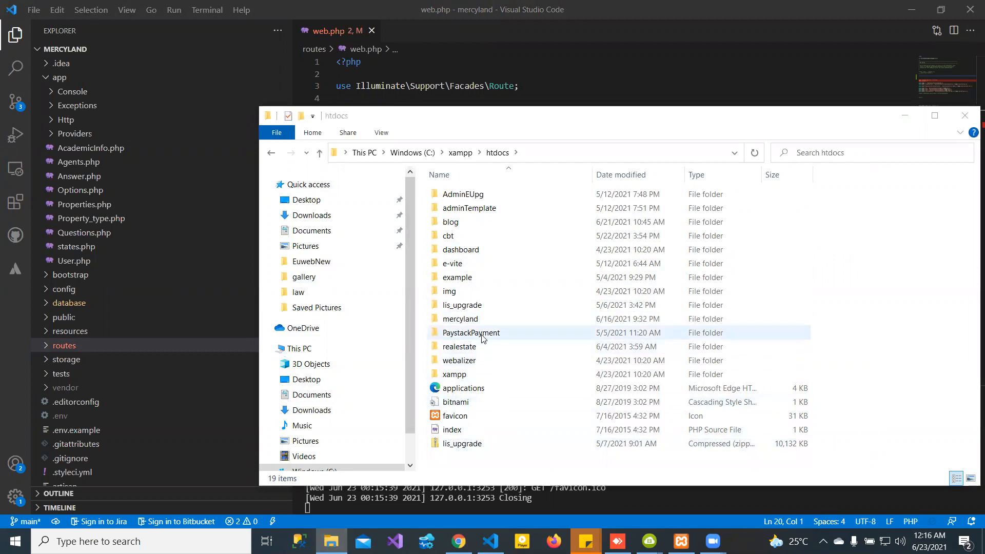
pyautogui.click(482, 326)
# Step: Compress the mercyland folder using Send to > Compressed (zipped) folder
pyautogui.rightClick(482, 325)
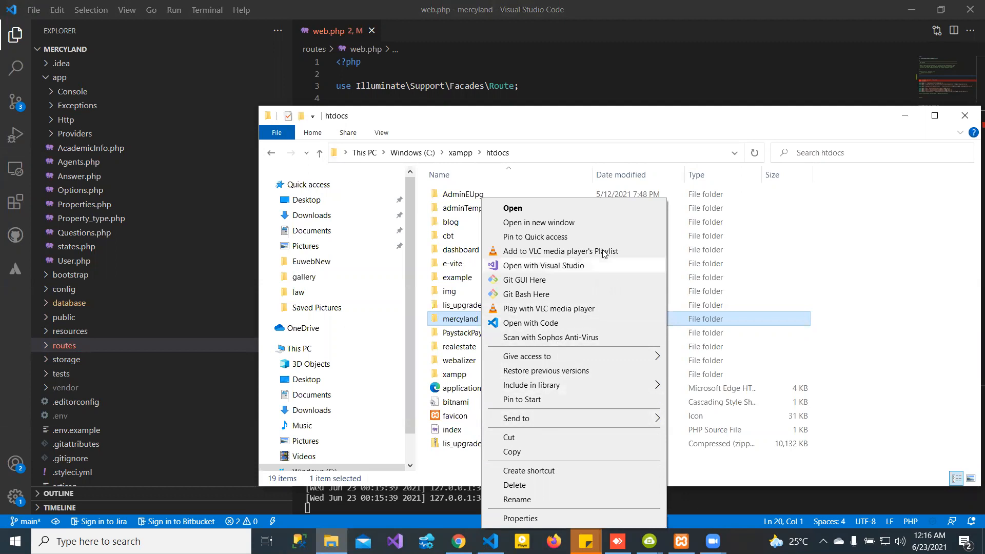
pyautogui.moveTo(548, 382)
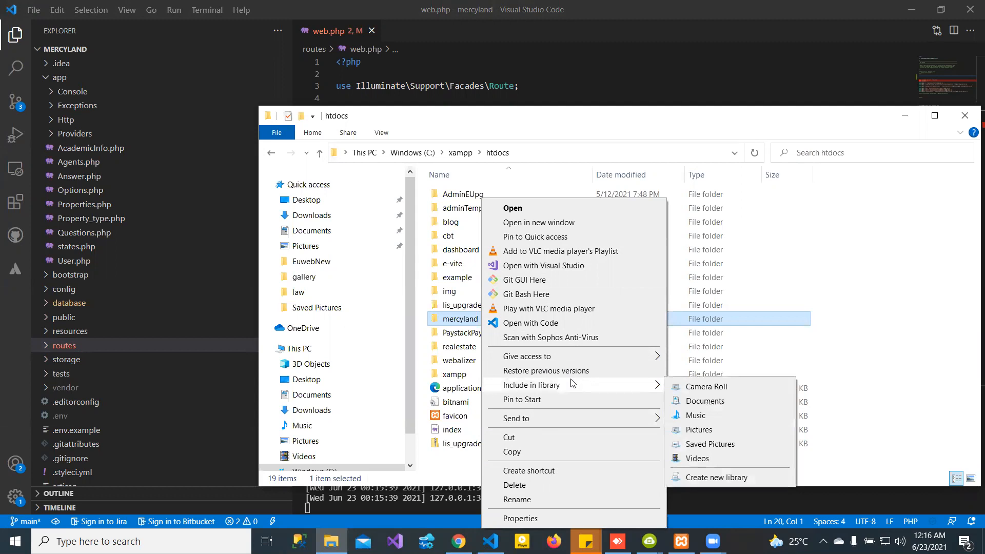
pyautogui.moveTo(583, 354)
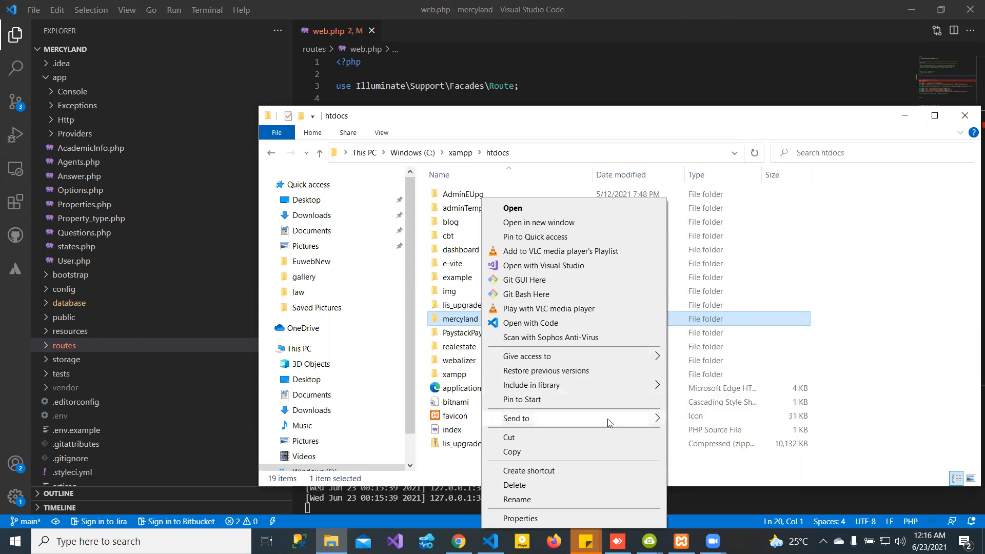
pyautogui.moveTo(609, 420)
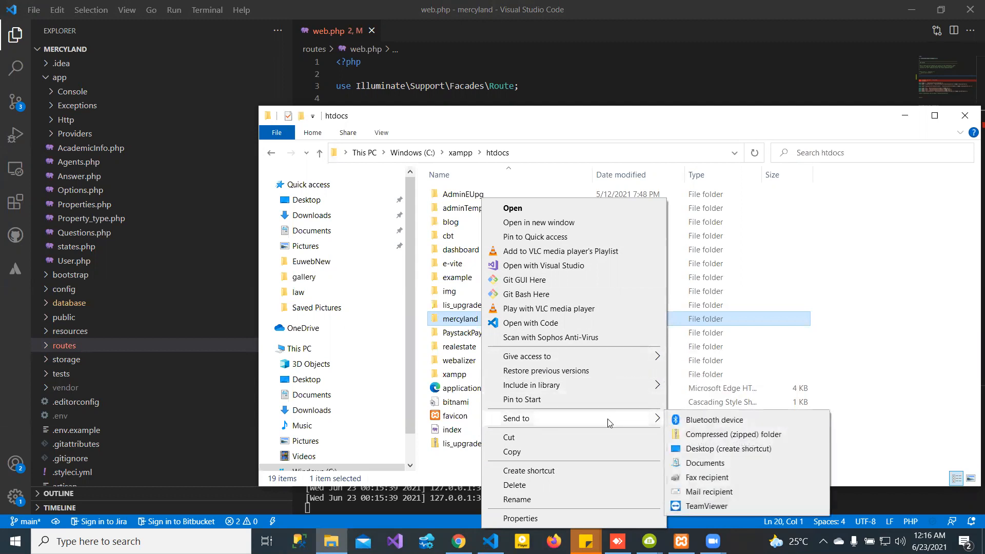
pyautogui.click(719, 435)
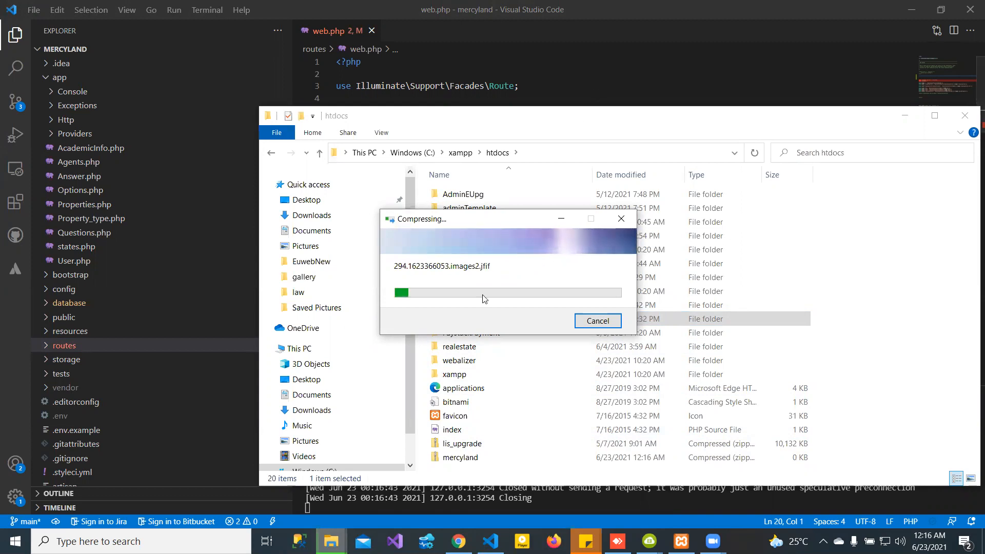
pyautogui.click(459, 541)
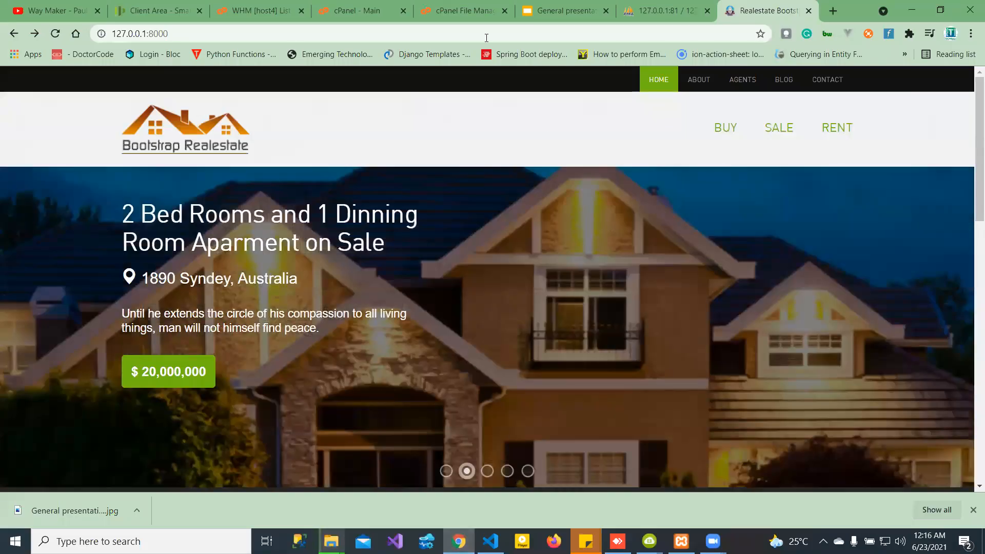
# Step: Review the mercy_landdb properties table in phpMyAdmin, then return to cPanel File Manager
pyautogui.click(661, 11)
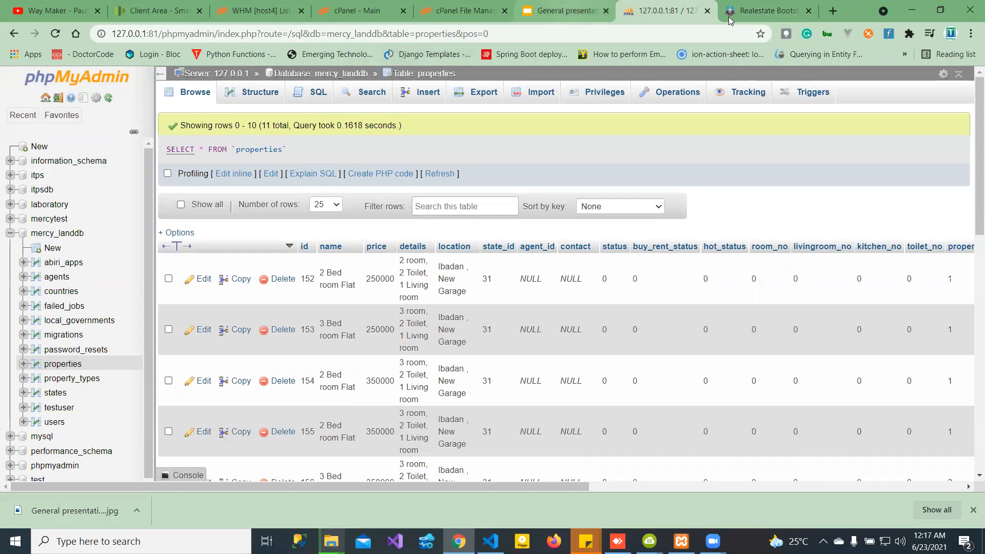
pyautogui.click(564, 13)
pyautogui.click(477, 21)
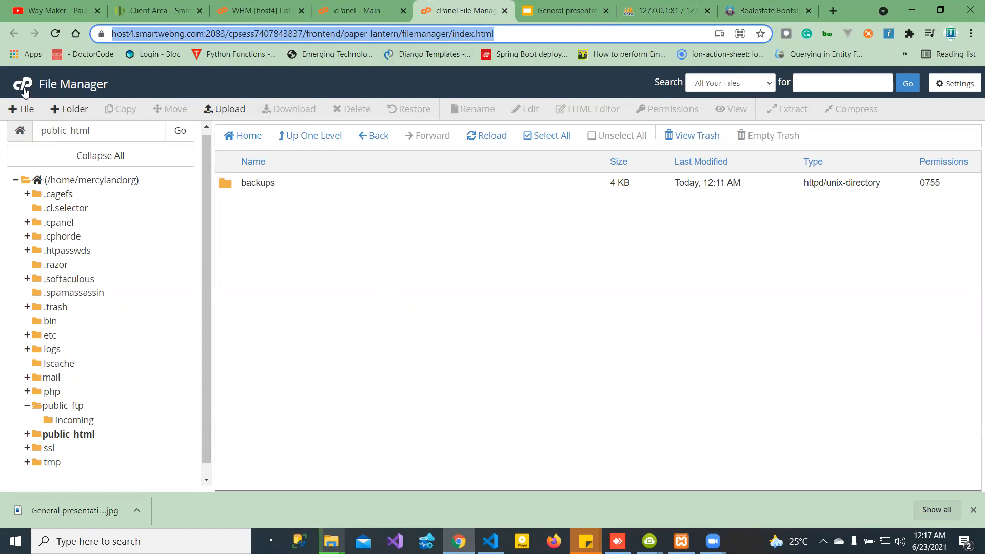
# Step: Load the cPanel main dashboard and open mercyland.org.ng, which shows 404 Not Found
pyautogui.press('Return')
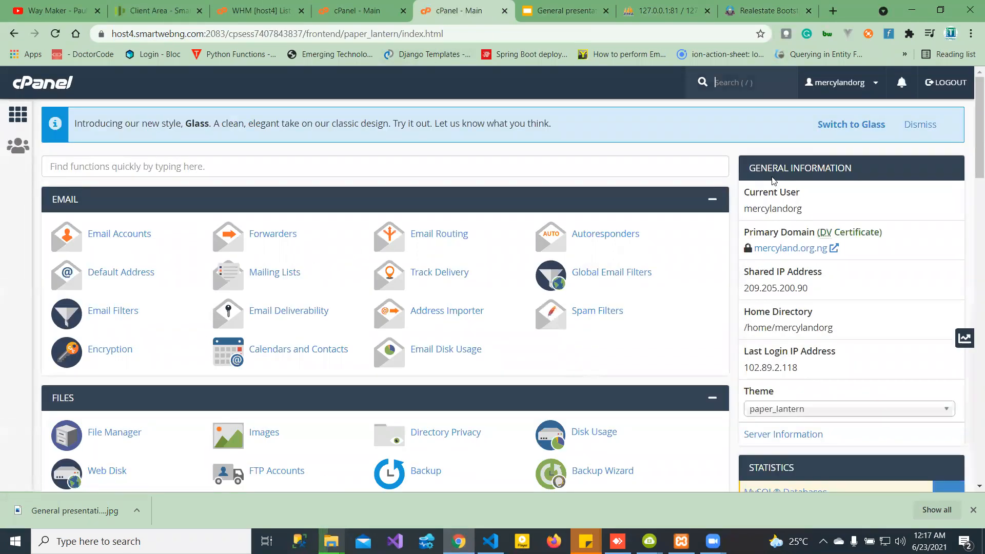
pyautogui.click(780, 247)
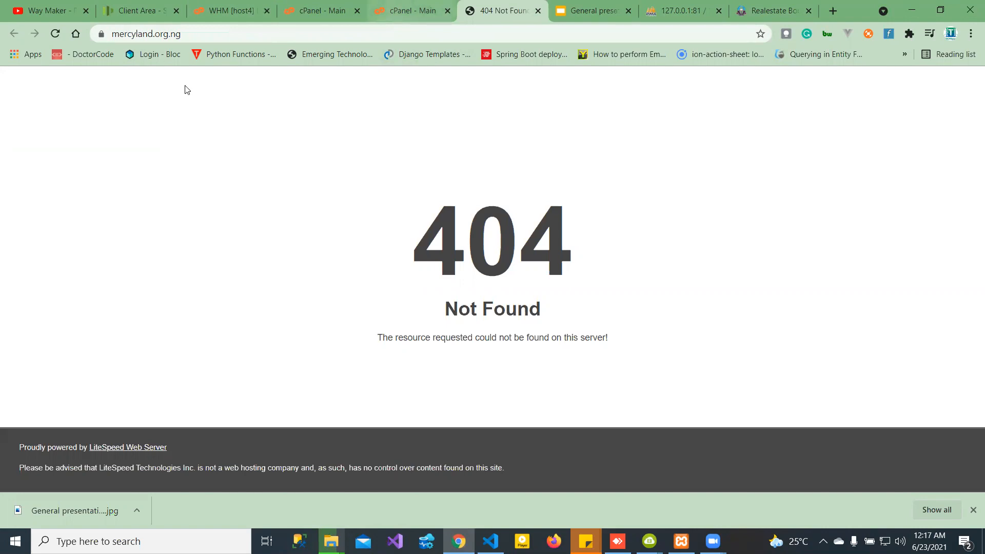
# Step: Switch back to the cPanel - Main tab and scroll through the dashboard
pyautogui.hotkey('ctrl', 'shift', 'Tab')
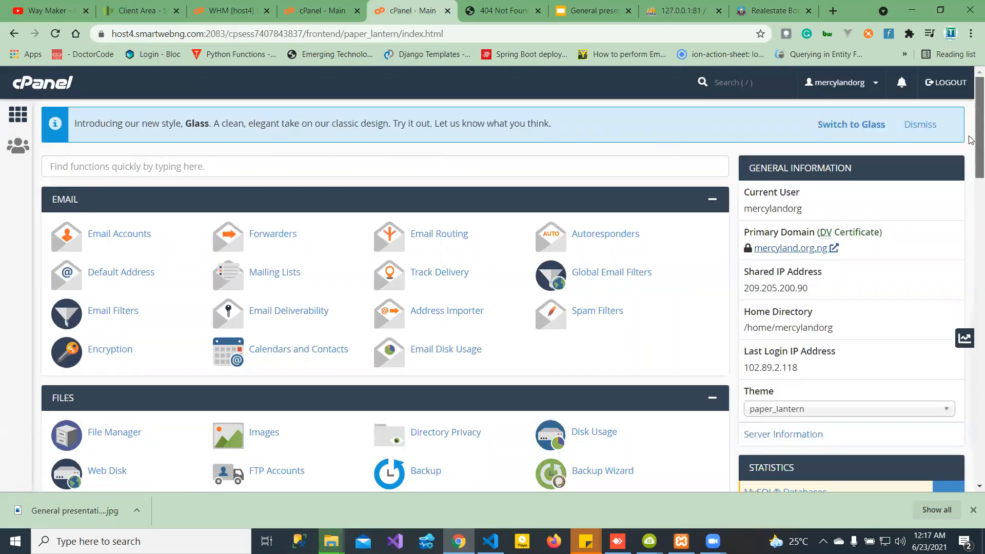
pyautogui.scroll(-6, 971, 172)
pyautogui.scroll(6, 971, 172)
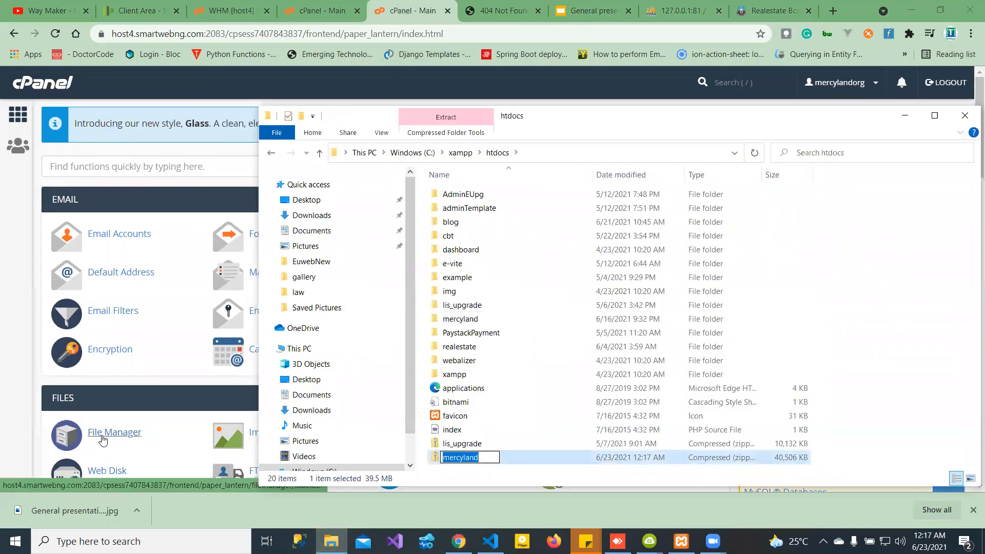
# Step: Append 'web' to the new 40,506 KB zip's name in htdocs so it becomes mercylandweb
pyautogui.click(479, 457)
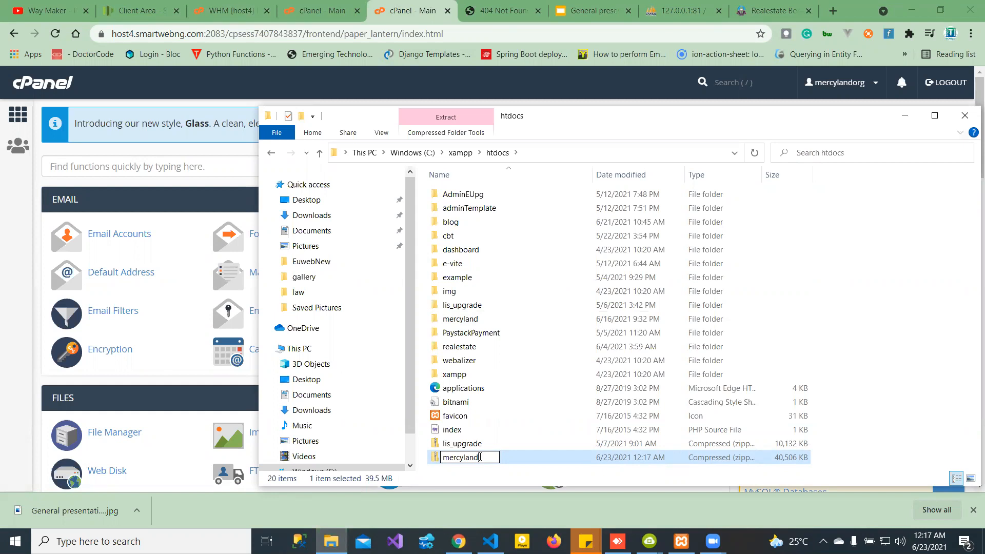
pyautogui.write('web')
pyautogui.press('Return')
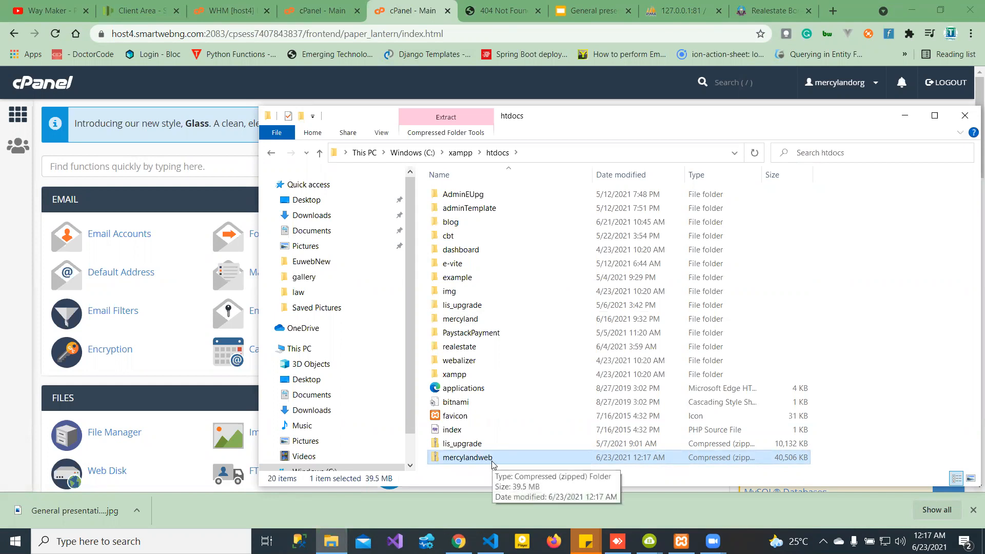
# Step: Open File Manager from cPanel's FILES section and show the public_html folder's contents
pyautogui.click(905, 114)
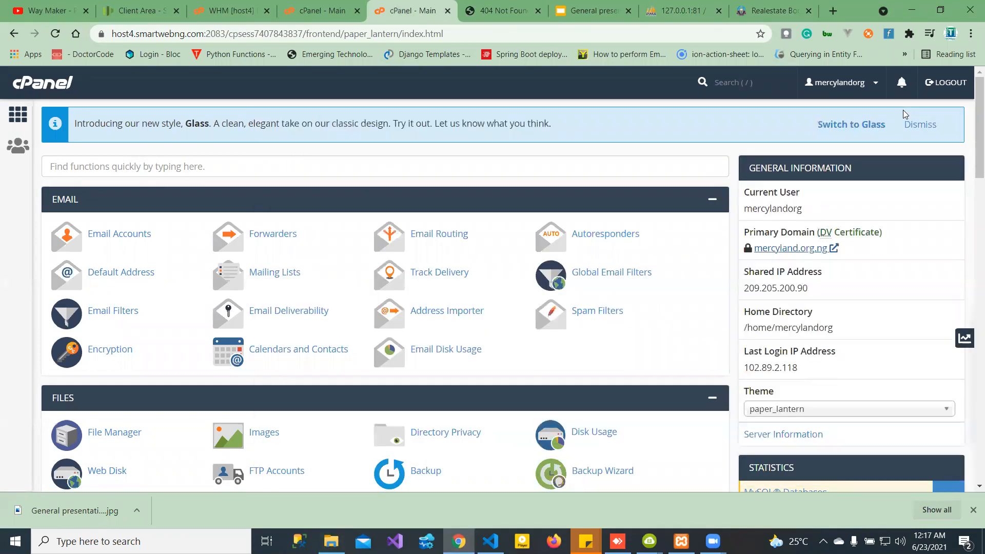
pyautogui.scroll(-3, 367, 189)
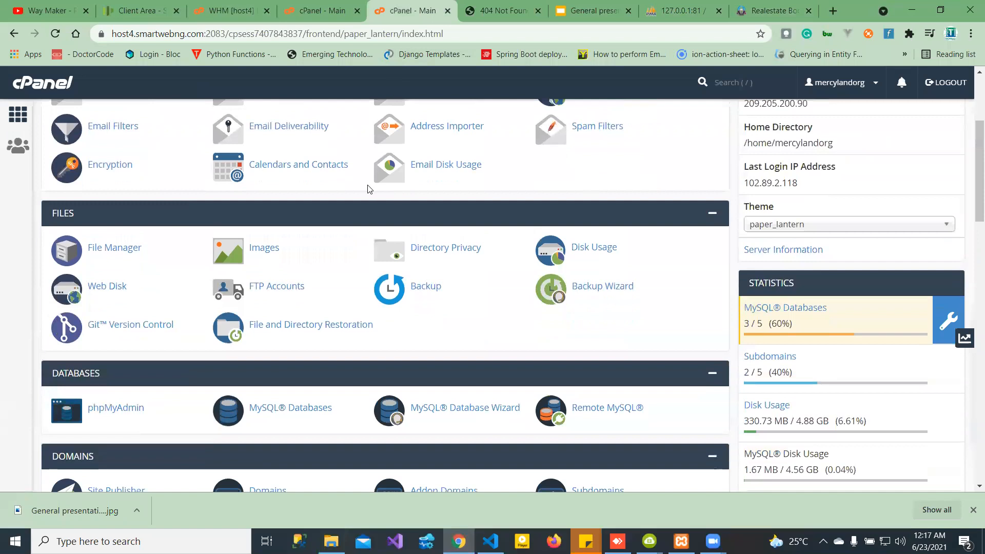
pyautogui.click(129, 254)
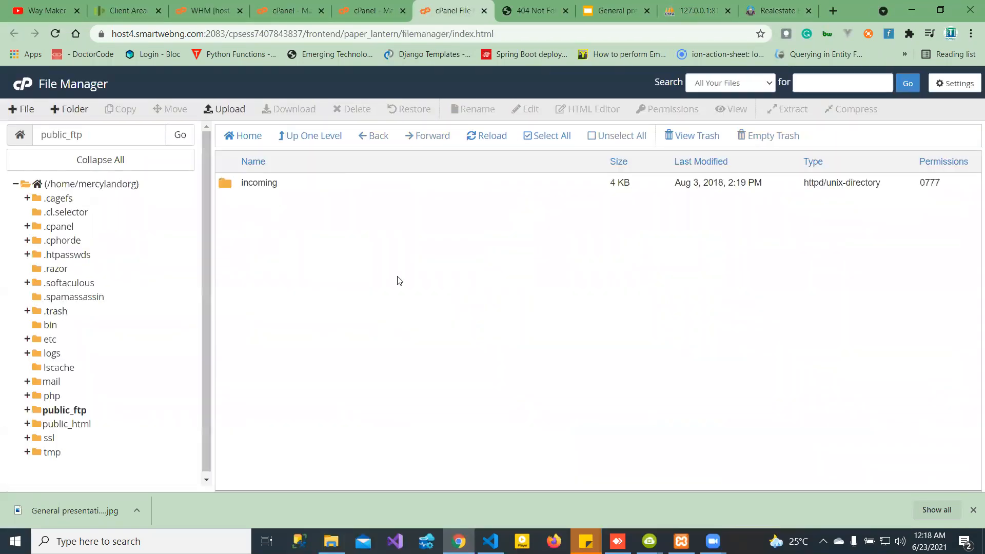
pyautogui.click(69, 428)
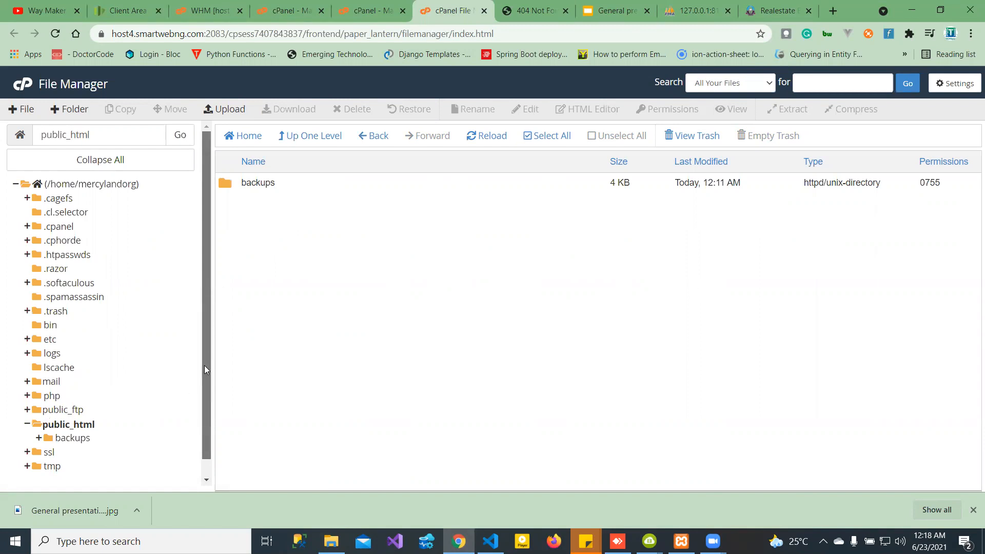
pyautogui.click(74, 430)
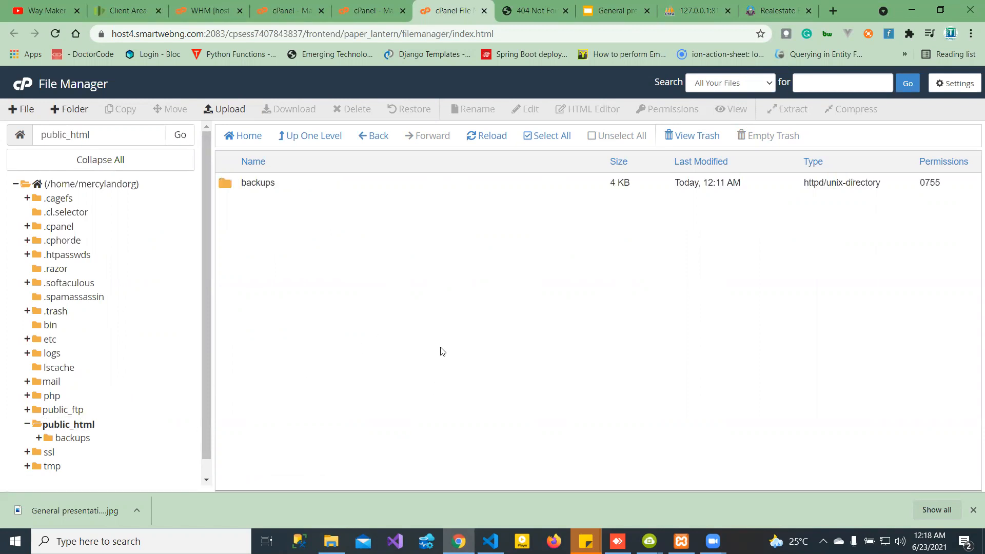
# Step: Open the public_html upload page and browse to C:\xampp\htdocs for mercylandweb.zip, then cancel the picker
pyautogui.click(229, 111)
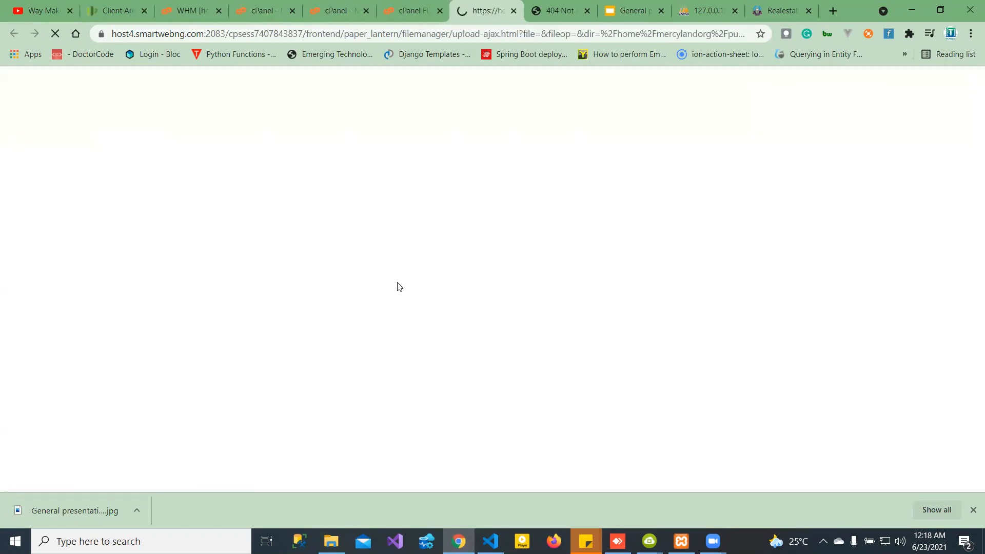
pyautogui.click(498, 292)
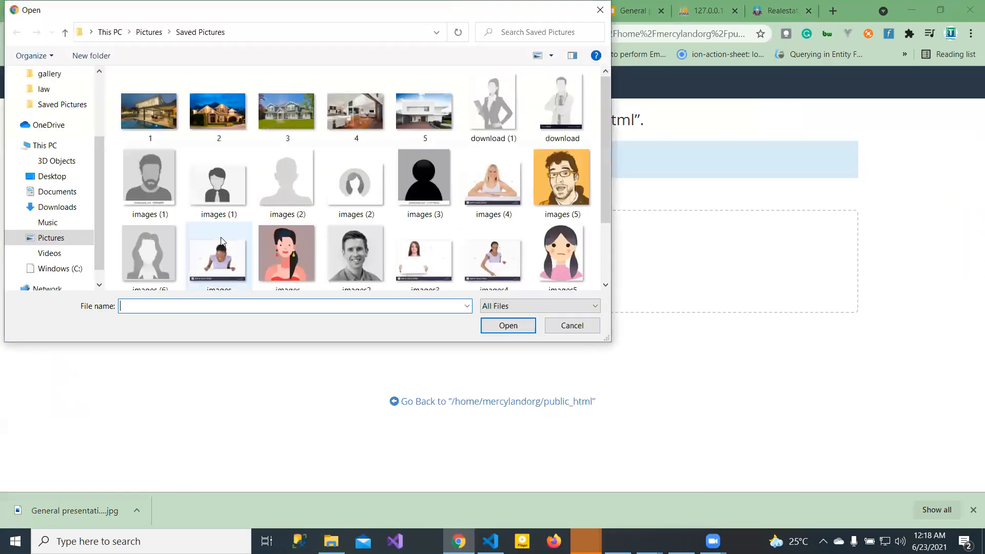
pyautogui.click(60, 268)
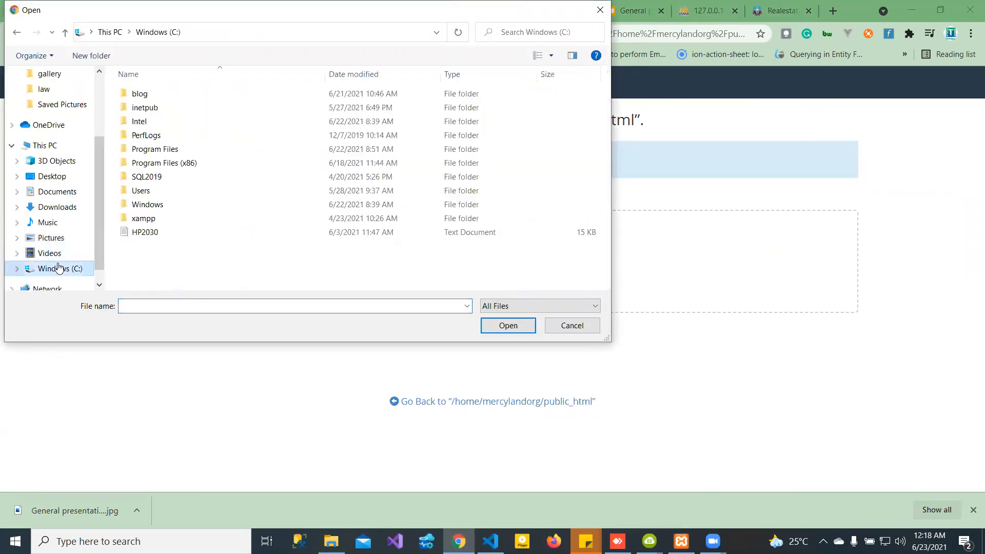
pyautogui.doubleClick(143, 218)
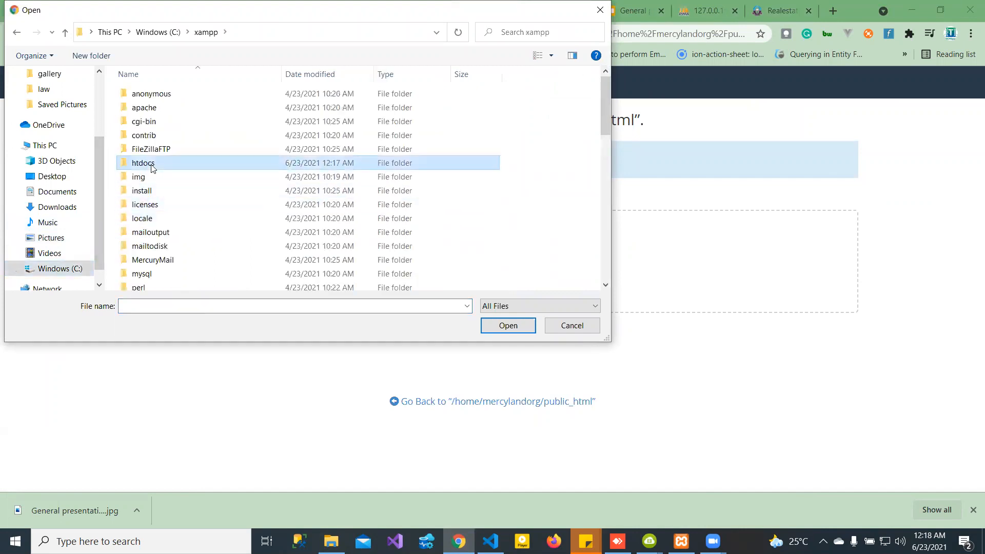
pyautogui.doubleClick(146, 164)
pyautogui.doubleClick(161, 221)
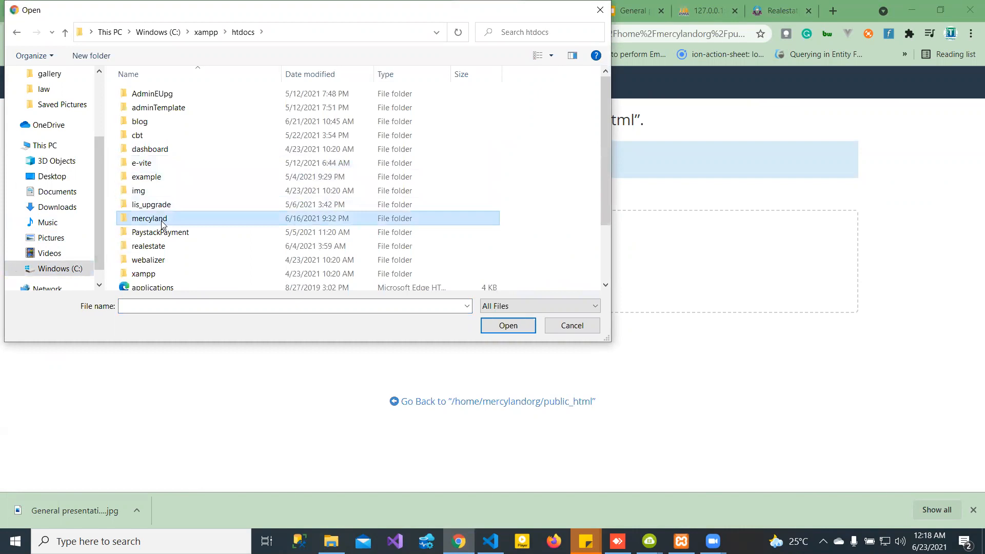
pyautogui.click(64, 32)
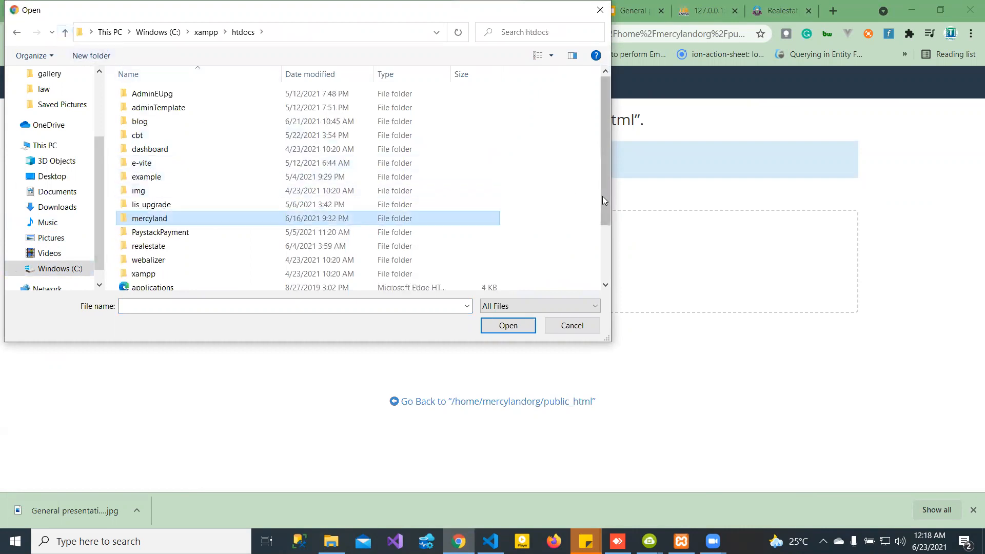
pyautogui.moveTo(603, 197); pyautogui.dragTo(605, 254)
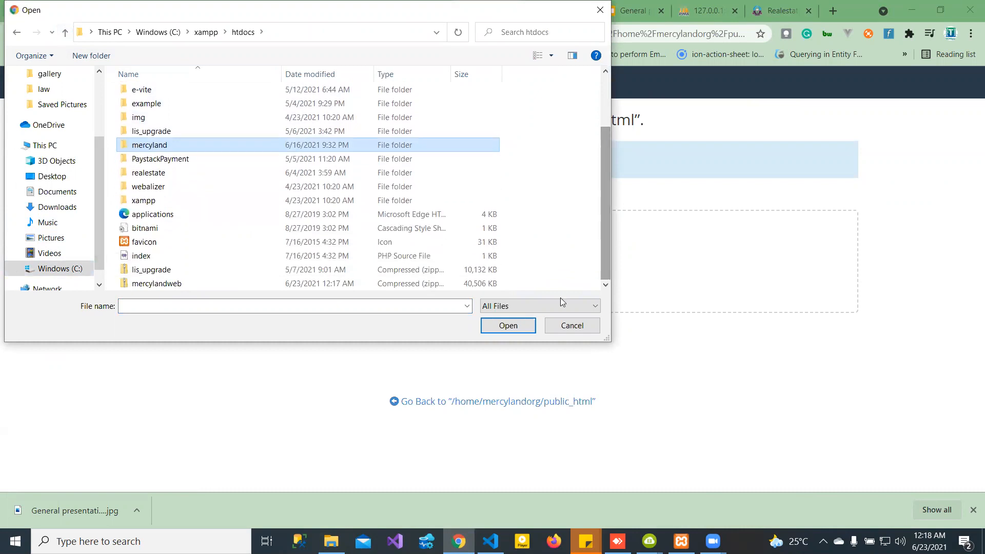
pyautogui.click(170, 284)
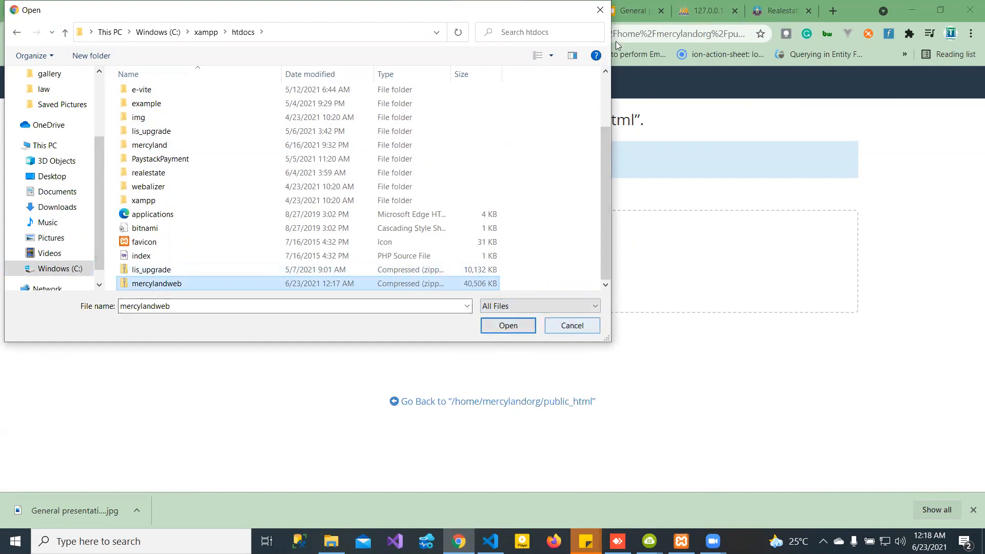
pyautogui.click(600, 10)
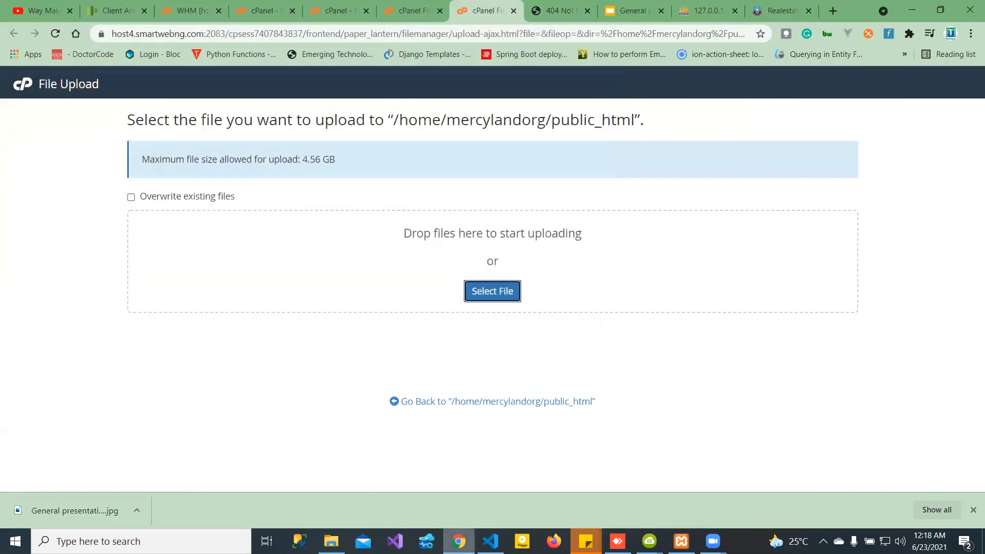
# Step: Drag mercylandweb.zip from the htdocs window onto the upload drop area, then return to File Manager
pyautogui.click(332, 541)
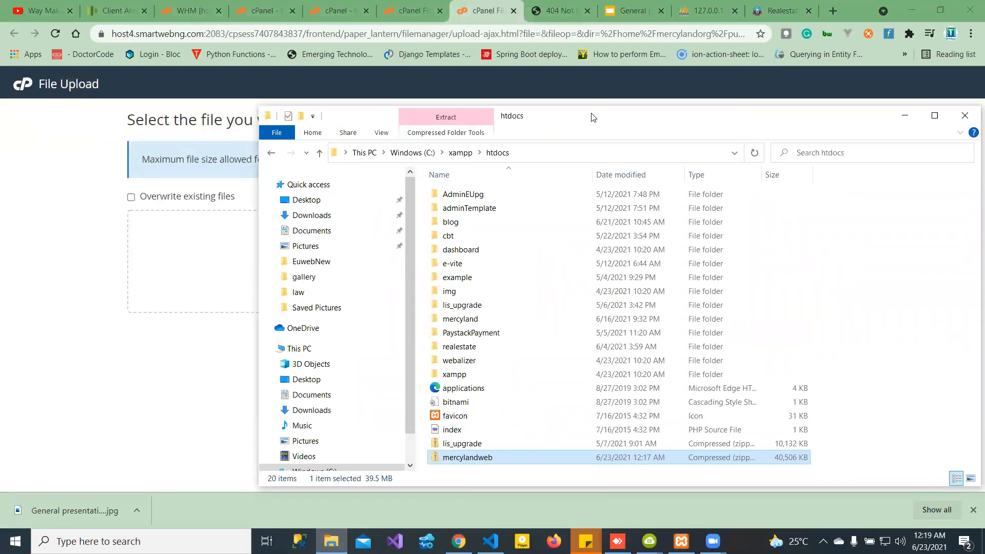
pyautogui.moveTo(593, 117); pyautogui.dragTo(933, 64)
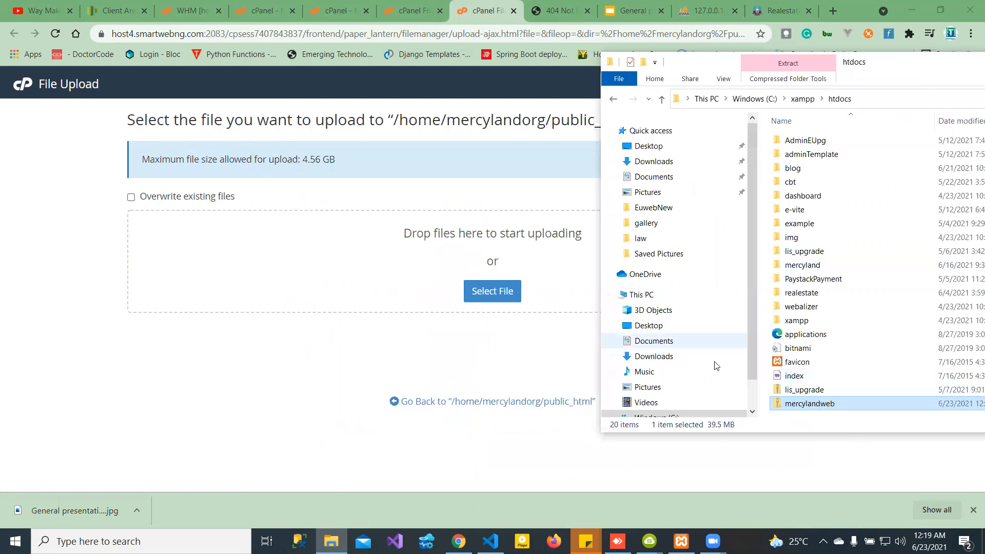
pyautogui.moveTo(794, 406); pyautogui.dragTo(437, 277)
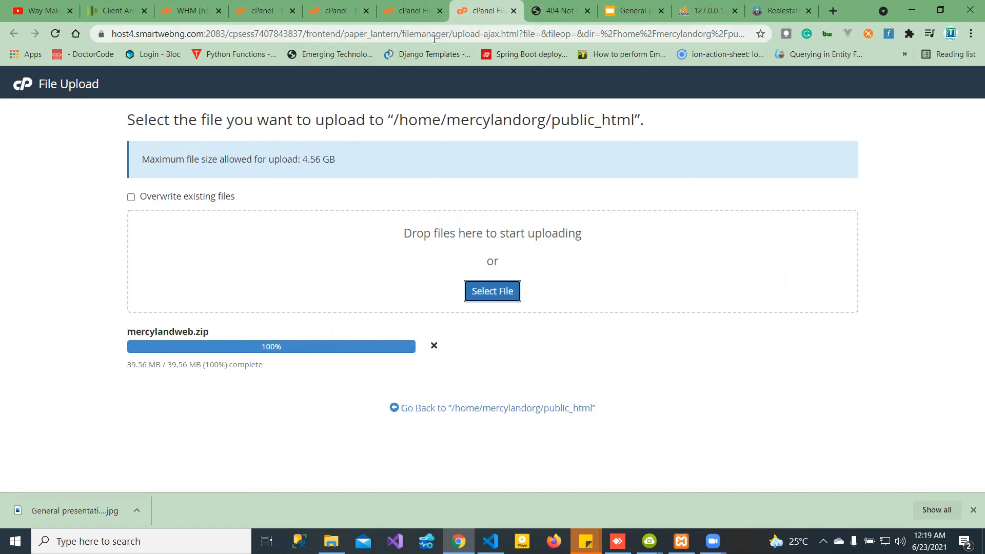
pyautogui.click(397, 21)
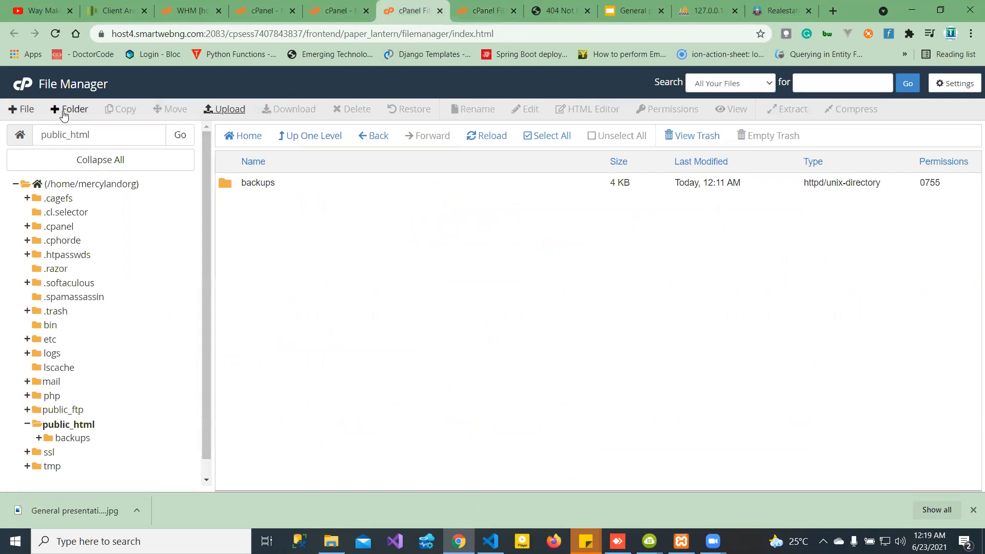
# Step: Reload File Manager, open public_html, and refresh its listing after the upload finished
pyautogui.click(57, 34)
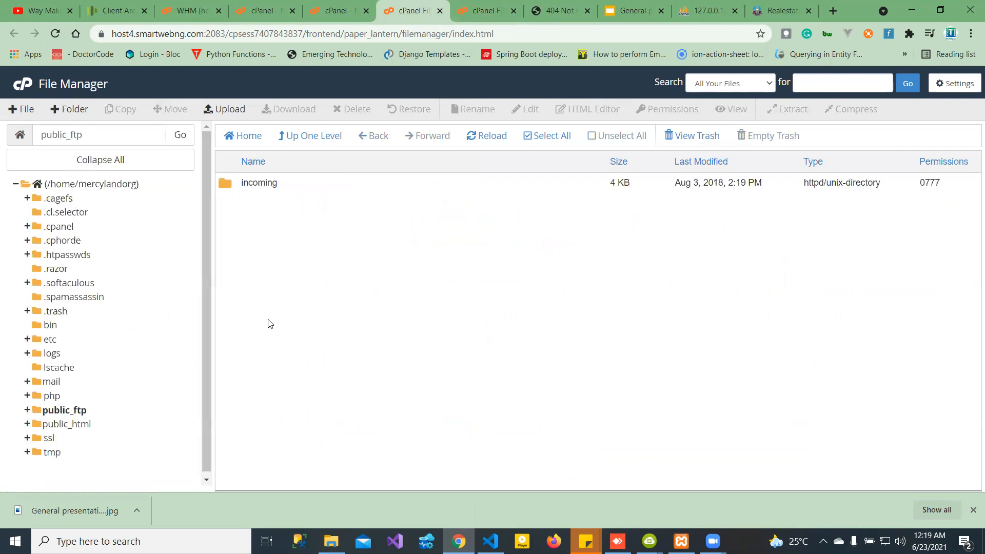
pyautogui.click(60, 425)
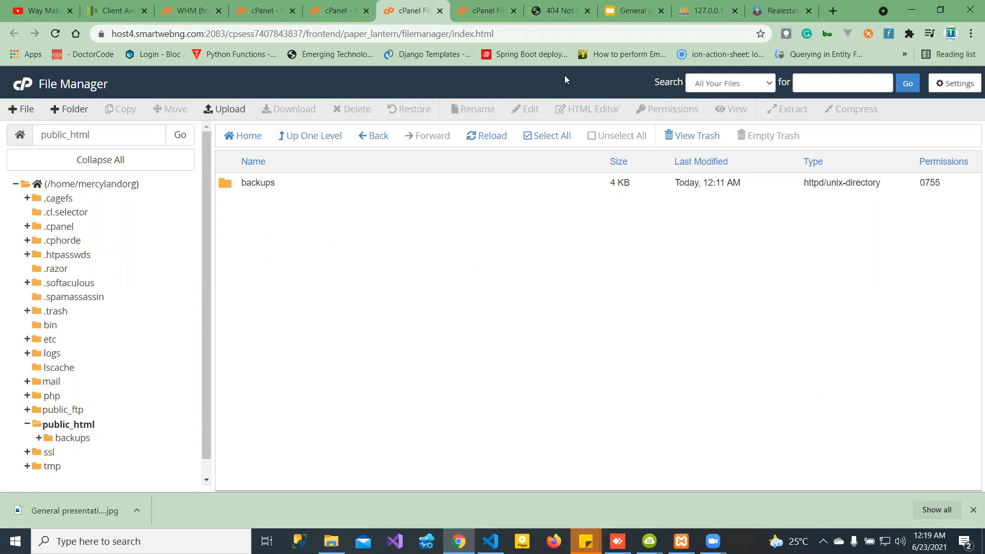
pyautogui.hotkey('ctrl', 'Tab')
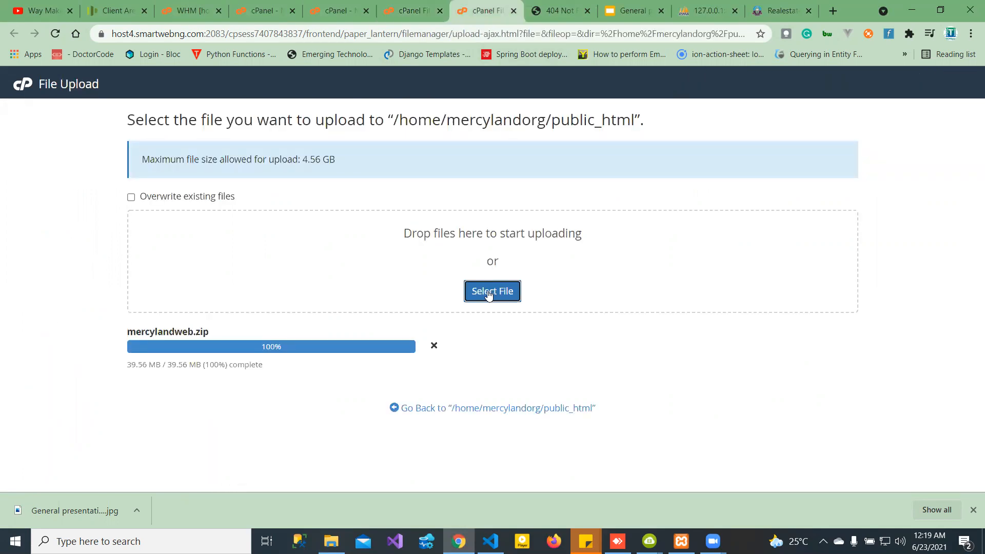
pyautogui.click(502, 408)
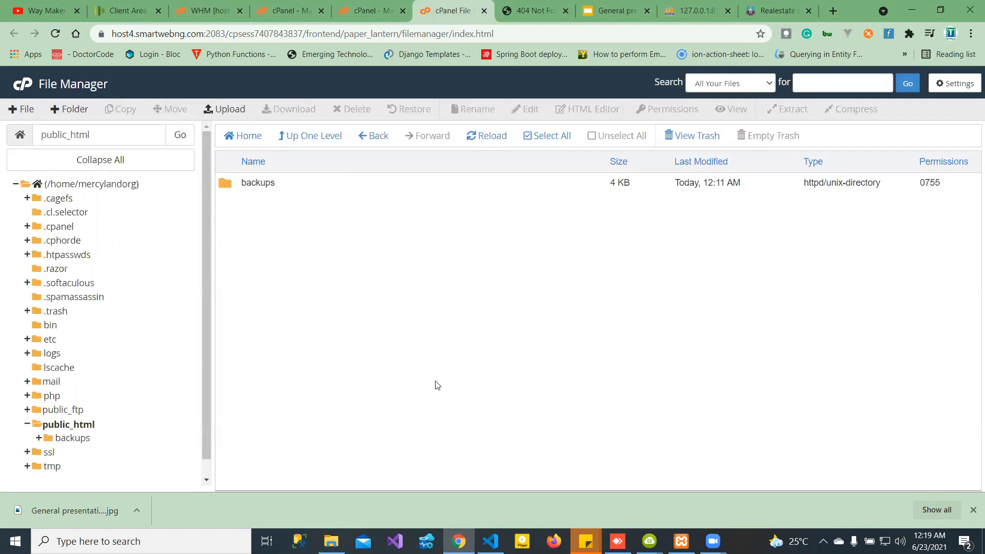
pyautogui.rightClick(293, 304)
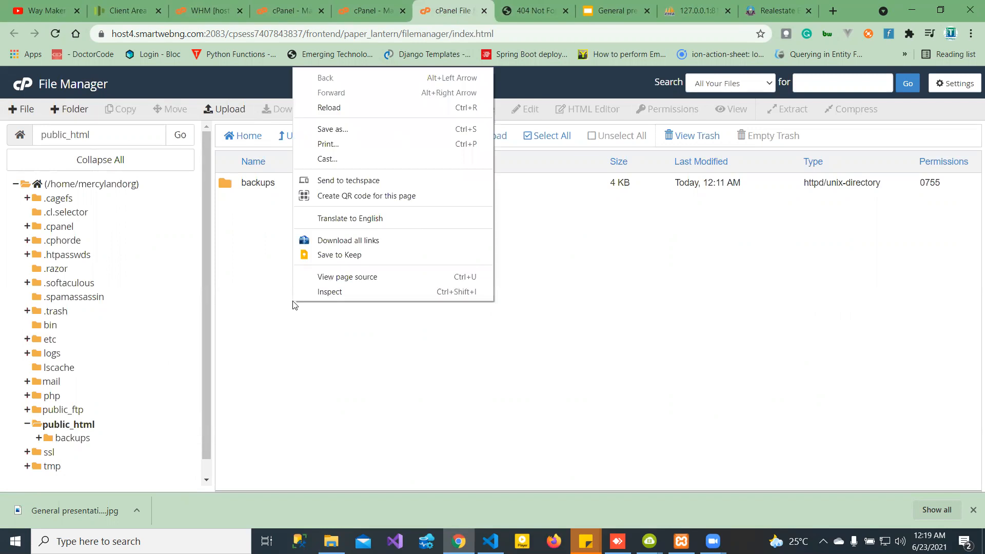
pyautogui.click(265, 311)
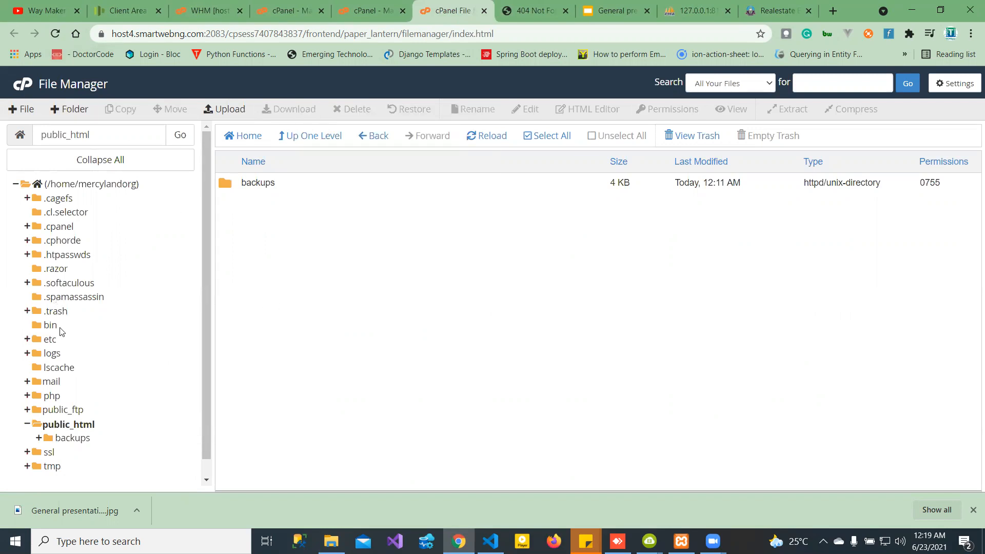
pyautogui.click(45, 424)
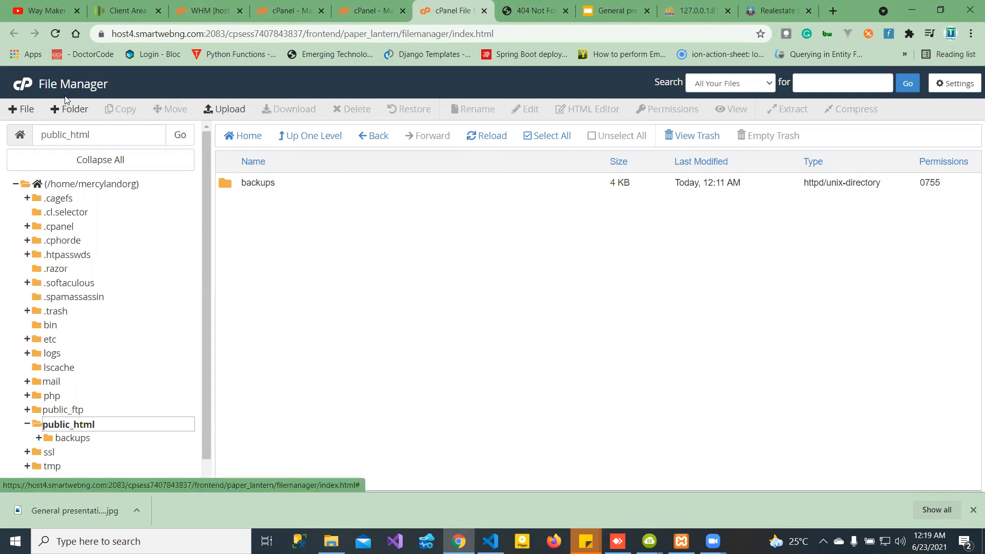
# Step: Upload lis_upgrade.zip to public_html by dragging it from the htdocs window onto the drop zone
pyautogui.click(227, 120)
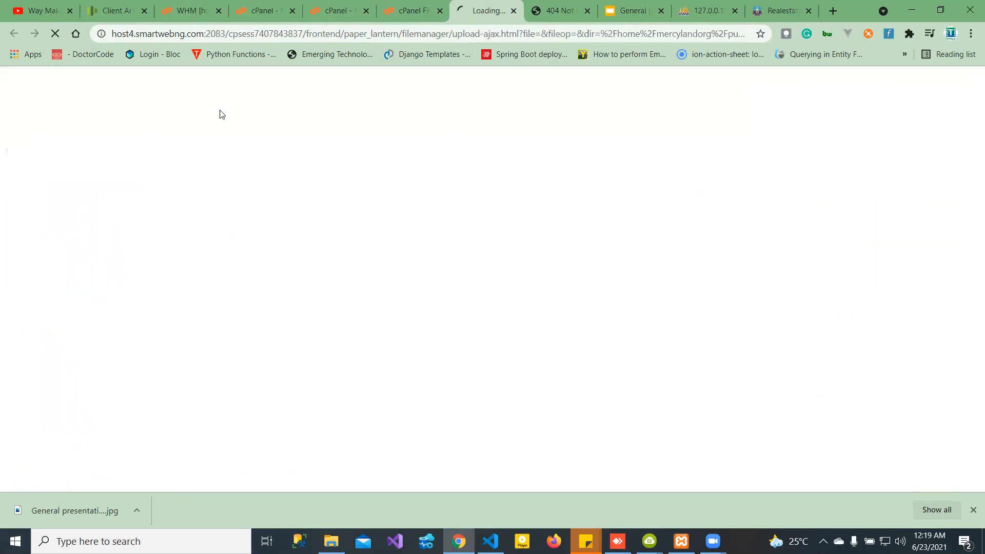
pyautogui.click(483, 297)
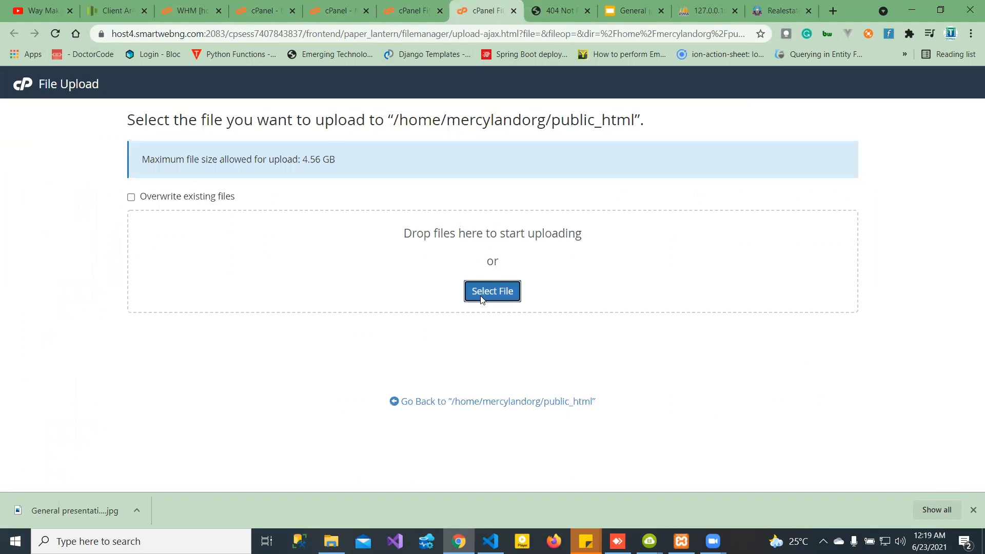
pyautogui.click(219, 252)
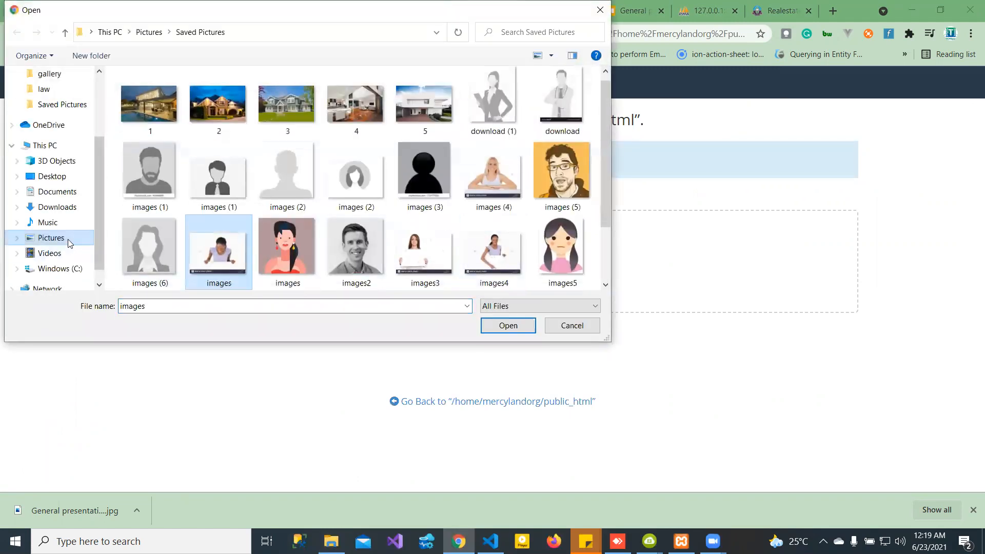
pyautogui.click(61, 268)
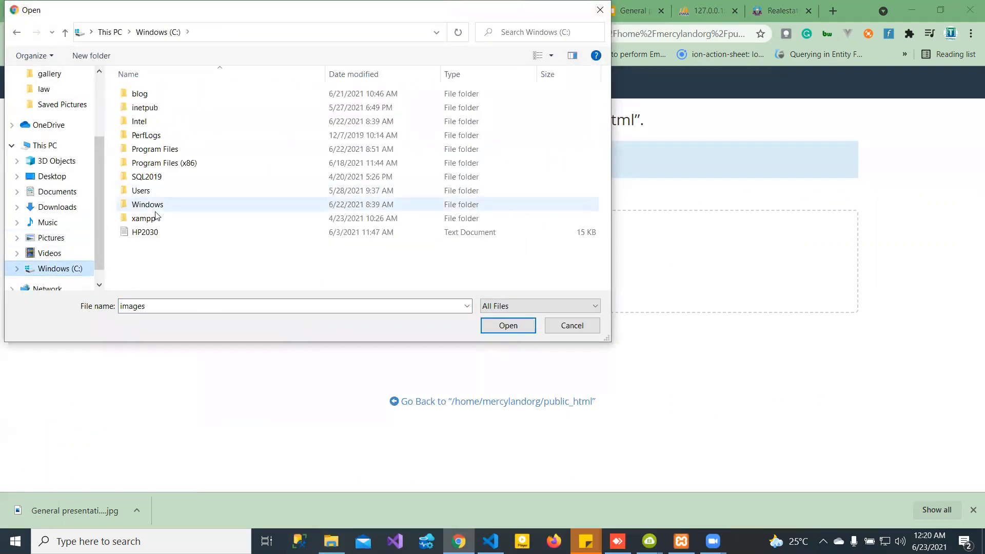
pyautogui.click(599, 10)
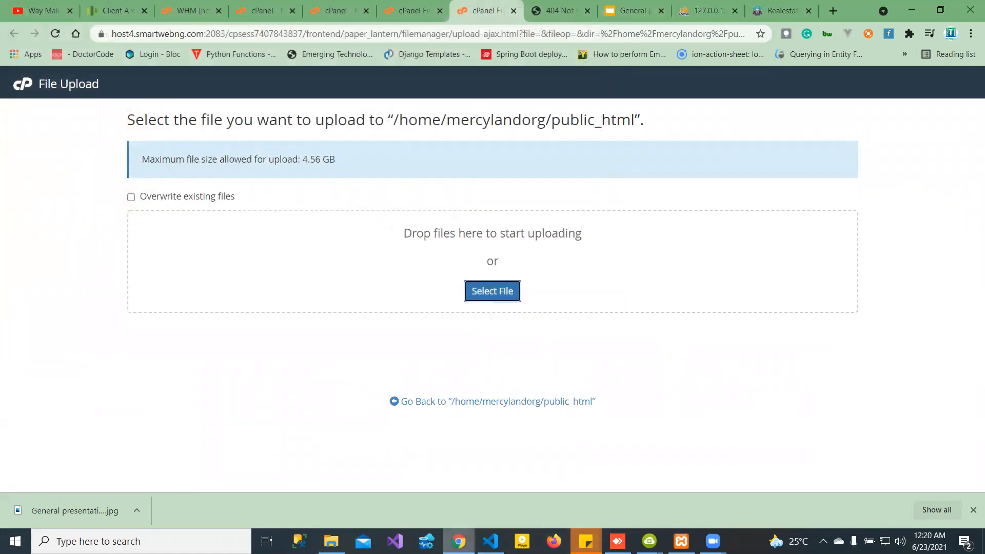
pyautogui.click(336, 538)
pyautogui.moveTo(808, 390); pyautogui.dragTo(521, 265)
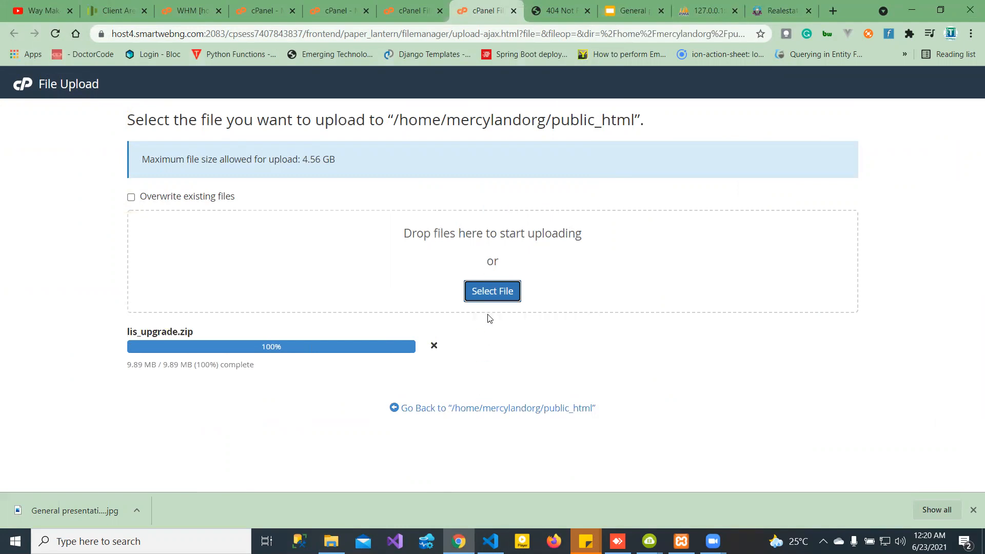
# Step: Return to the public_html listing and reopen its upload page
pyautogui.click(492, 416)
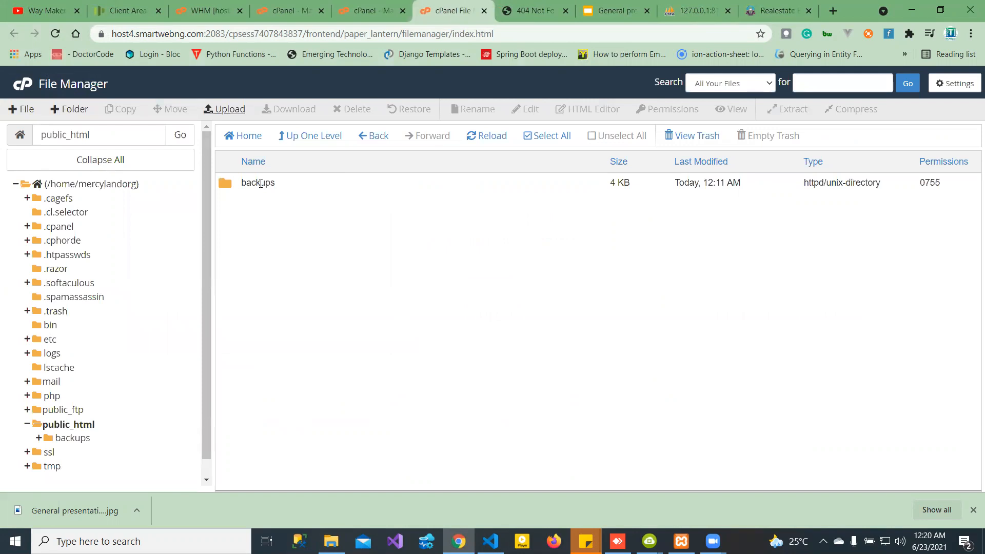
pyautogui.rightClick(295, 278)
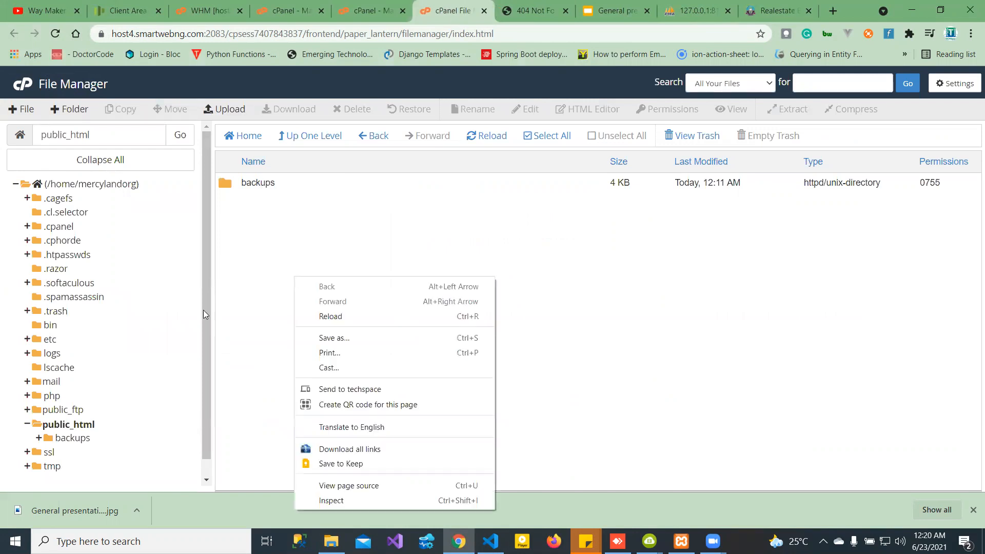
pyautogui.click(259, 373)
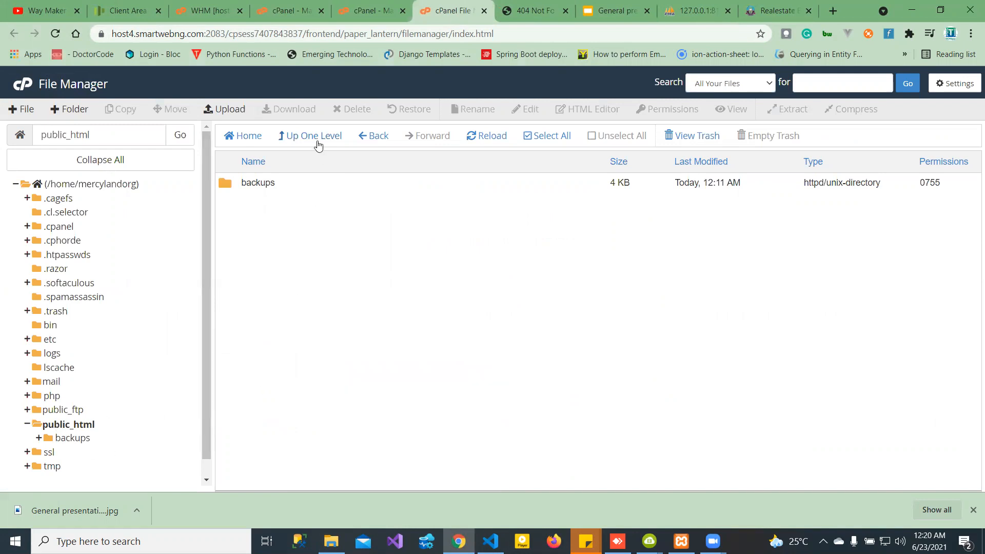
pyautogui.click(217, 107)
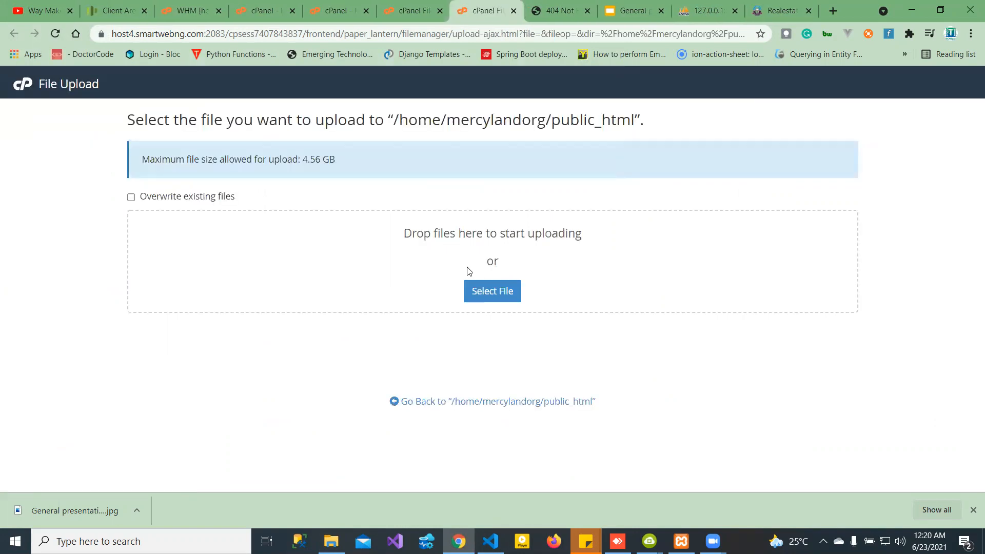
# Step: Choose mercylandweb.zip from C:\xampp\htdocs, upload it to public_html, then reload the listing
pyautogui.click(492, 291)
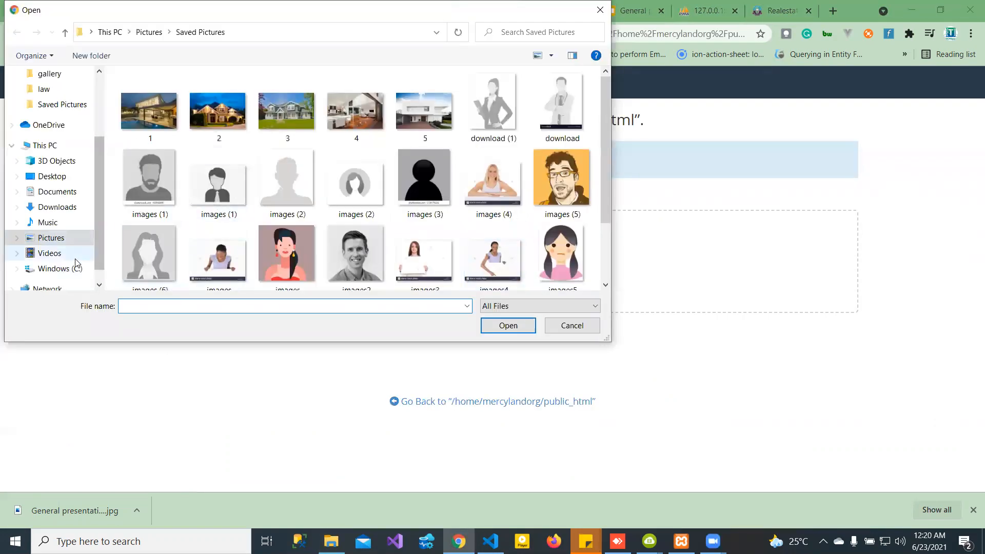
pyautogui.click(73, 267)
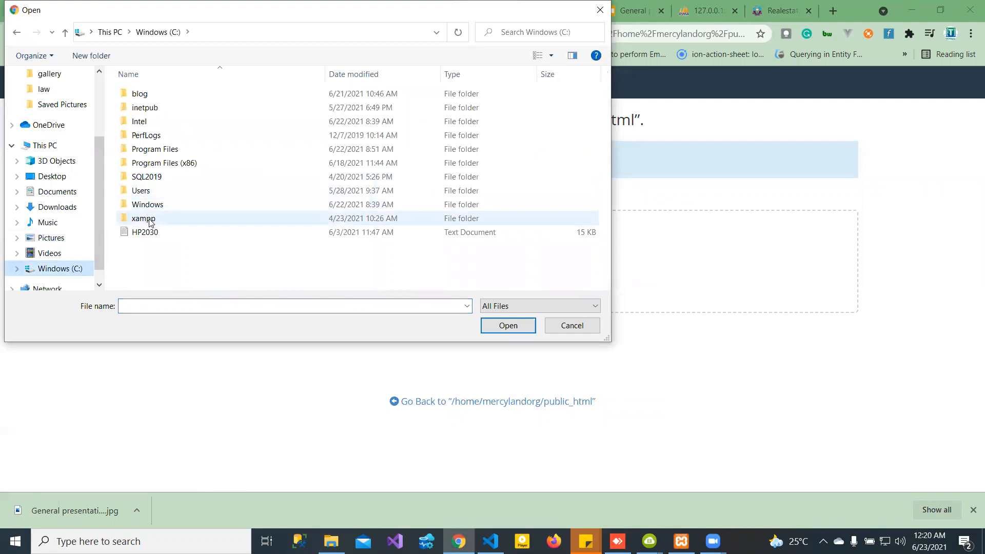
pyautogui.doubleClick(150, 219)
pyautogui.doubleClick(151, 163)
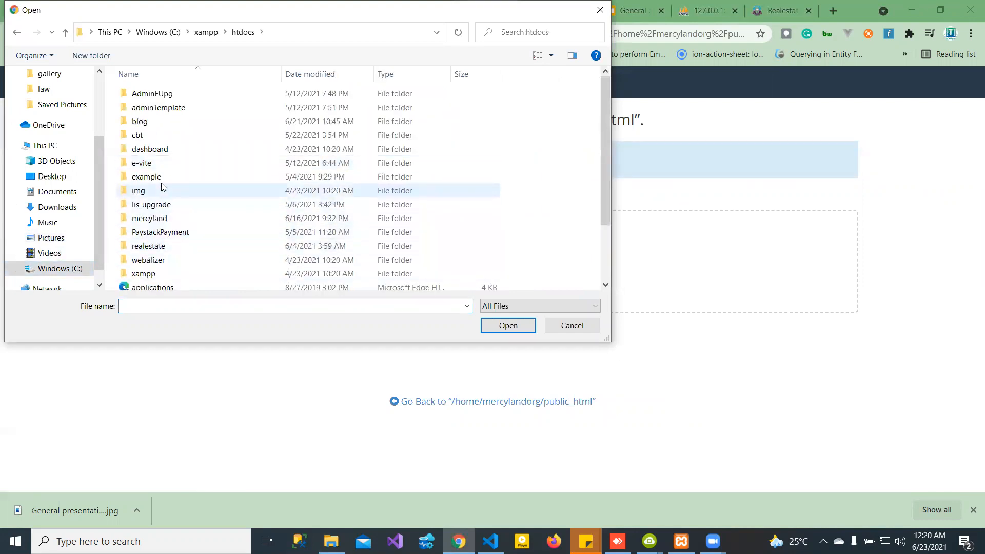
pyautogui.click(182, 217)
pyautogui.moveTo(604, 197); pyautogui.dragTo(605, 272)
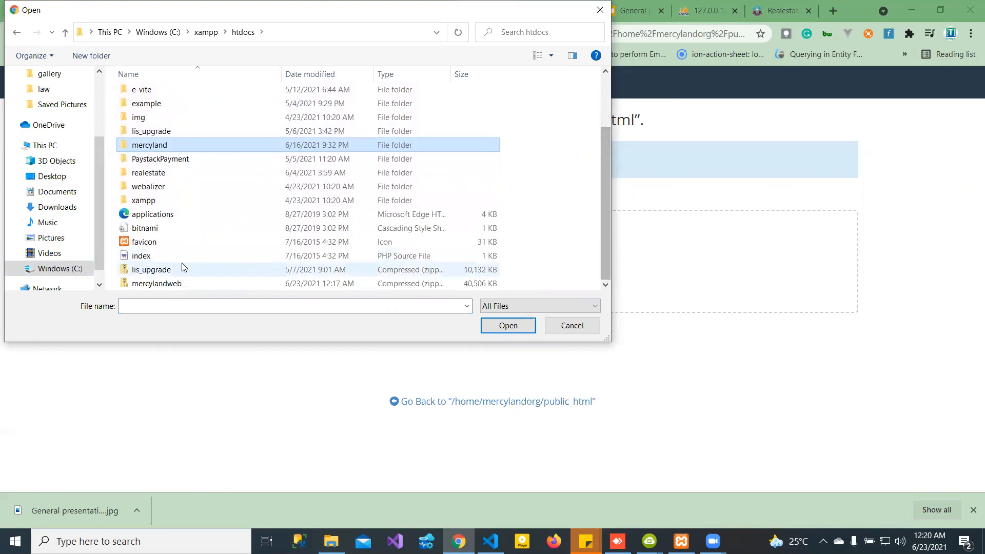
pyautogui.click(157, 284)
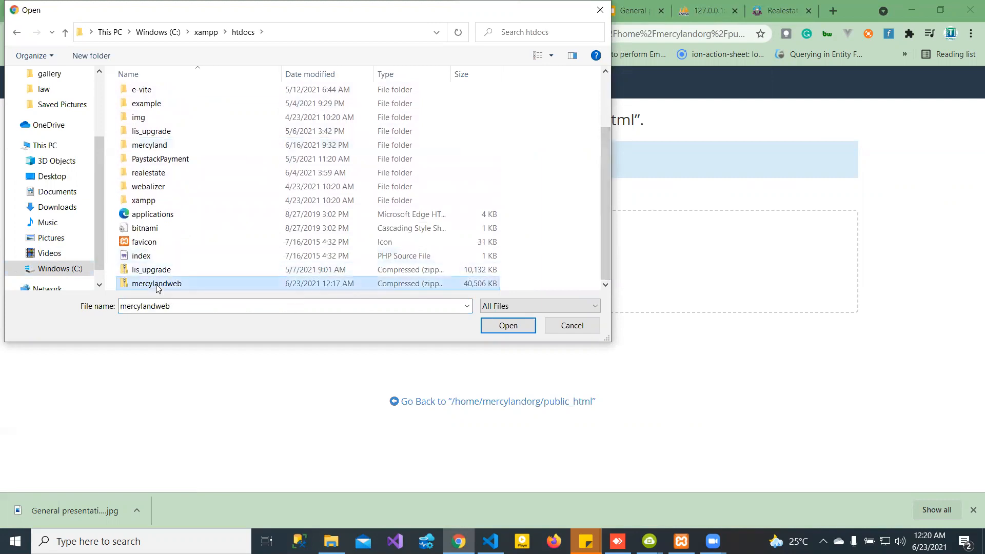
pyautogui.click(503, 326)
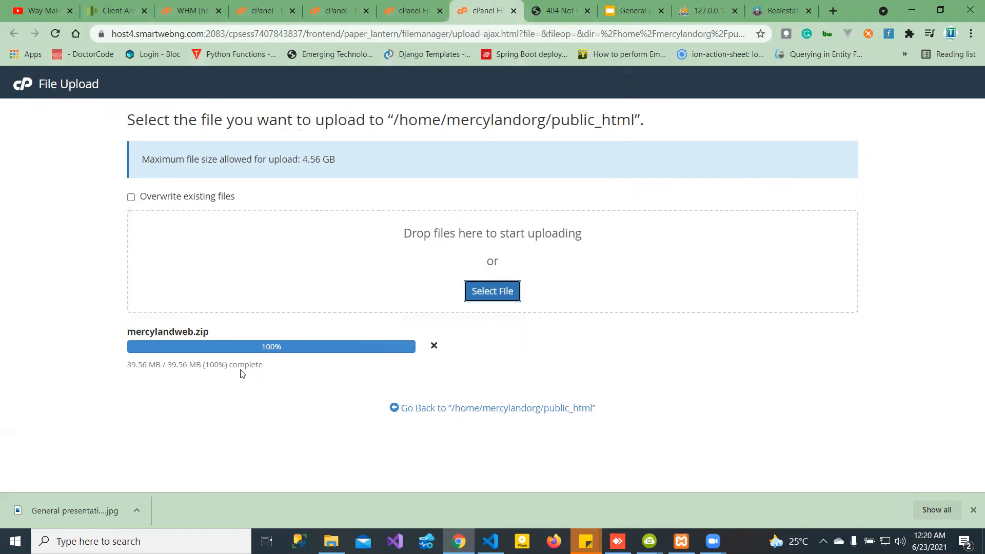
pyautogui.click(525, 409)
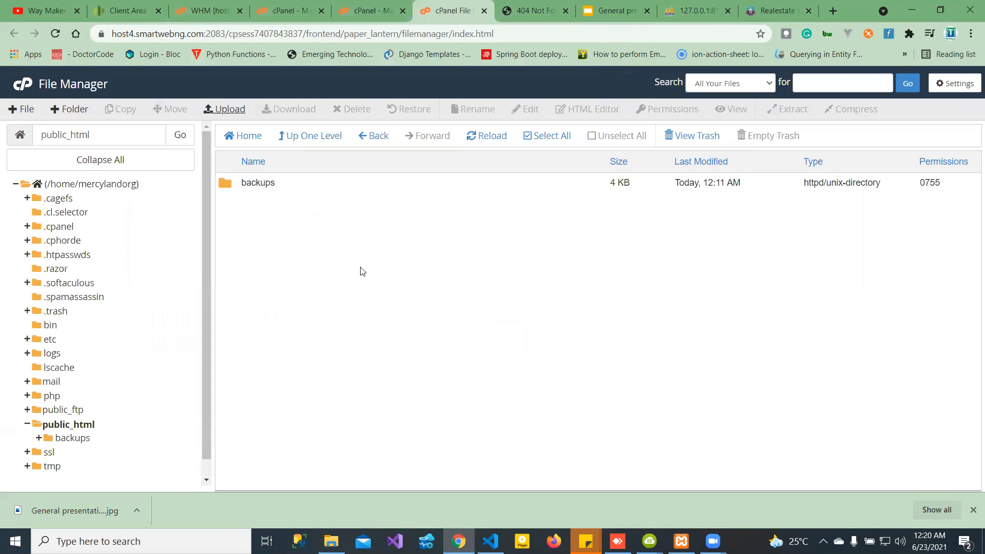
pyautogui.click(482, 140)
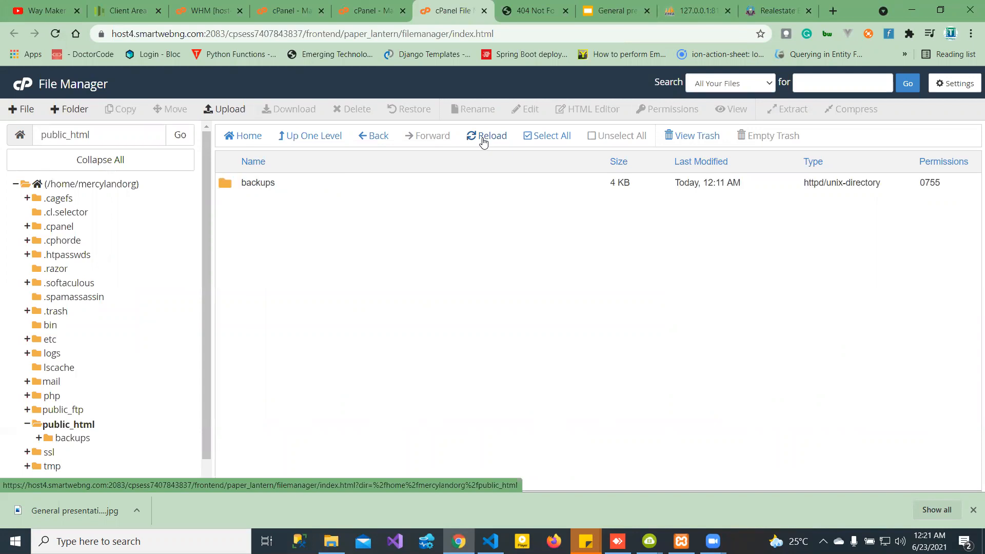
# Step: Navigate the folder tree from public_ftp through the home directory to public_html
pyautogui.click(357, 138)
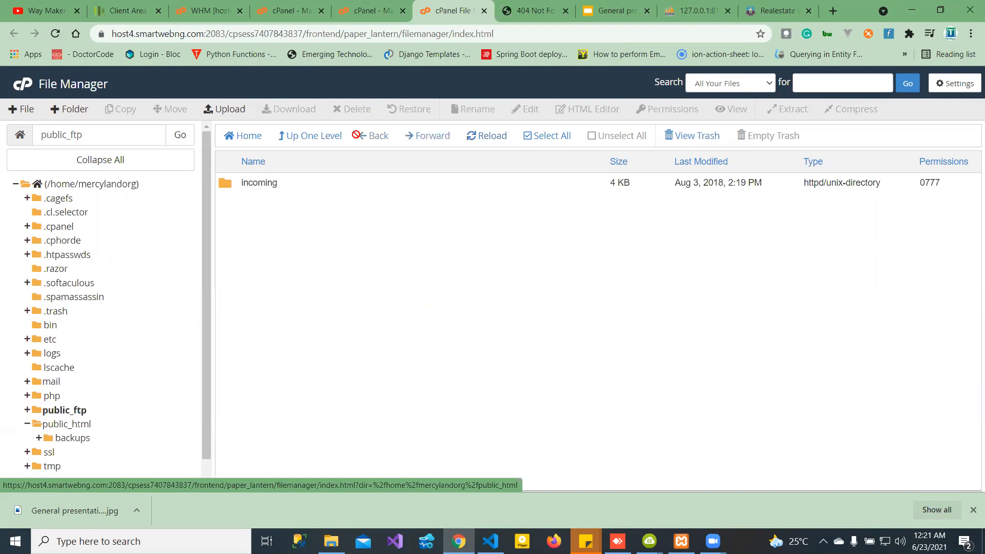
pyautogui.click(245, 134)
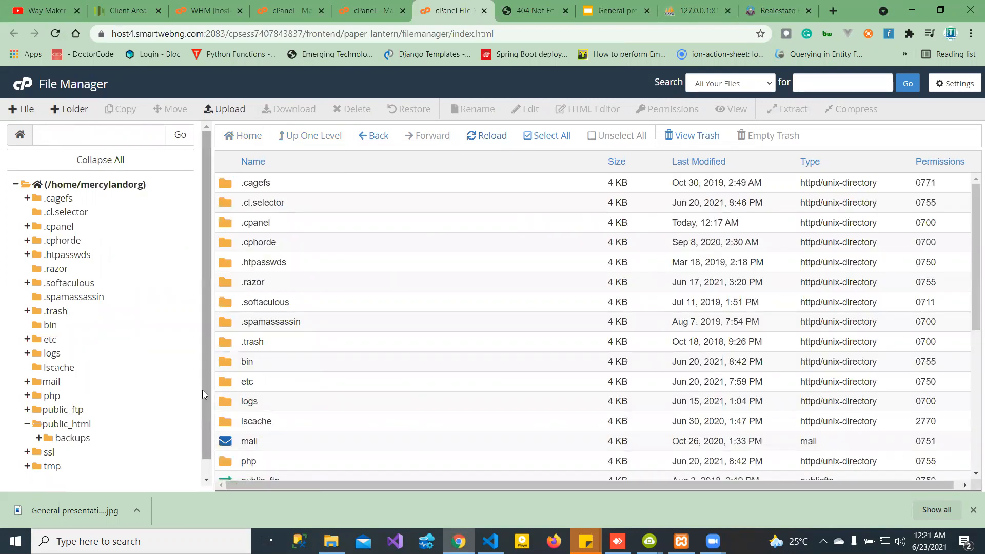
pyautogui.moveTo(202, 390); pyautogui.dragTo(202, 408)
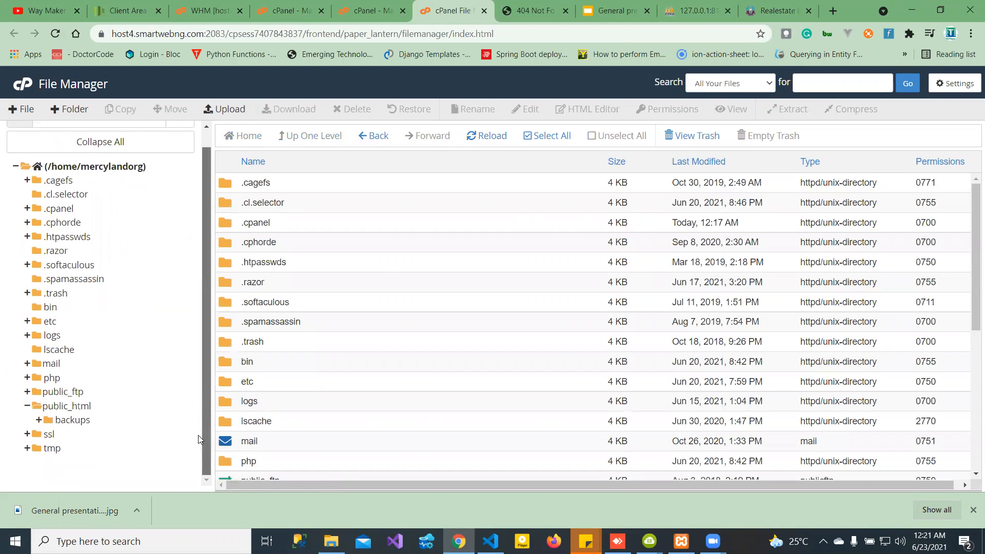
pyautogui.click(68, 406)
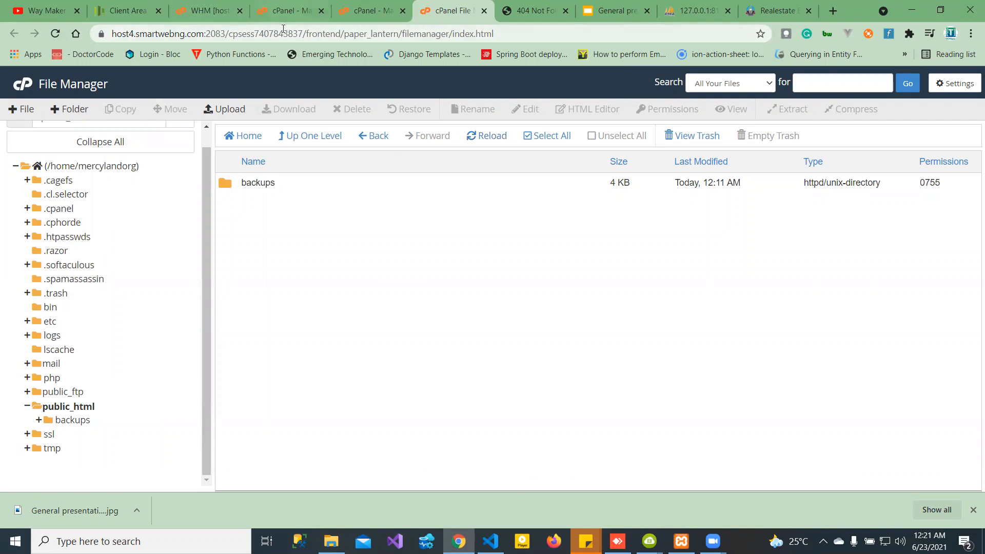
# Step: Switch back to the File Manager tab and restore, then re-maximize, the browser window
pyautogui.click(283, 11)
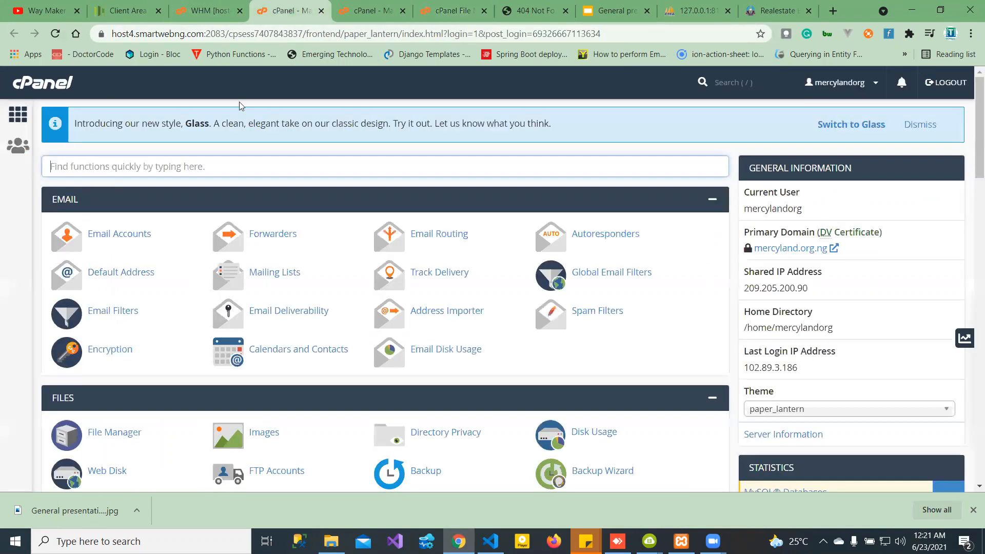
pyautogui.click(92, 437)
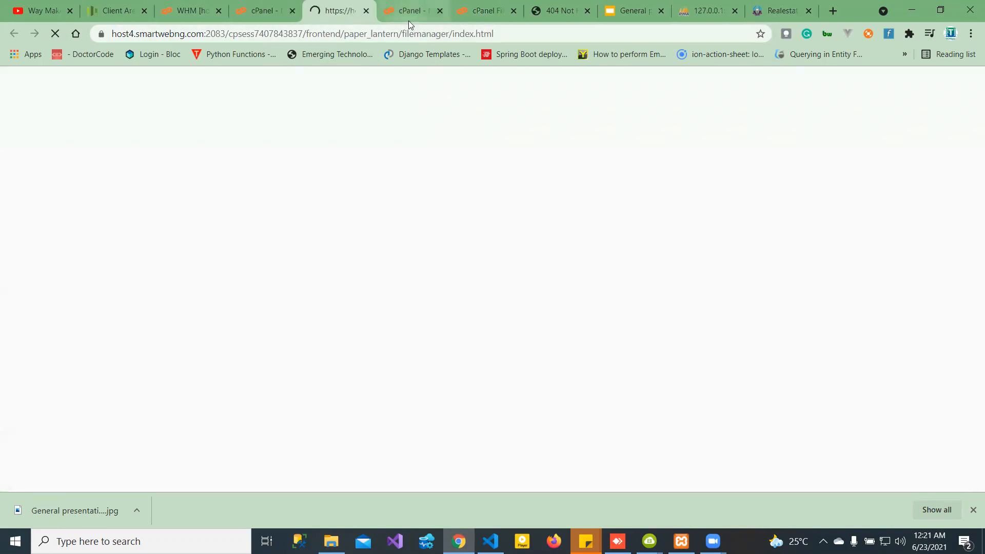
pyautogui.click(409, 20)
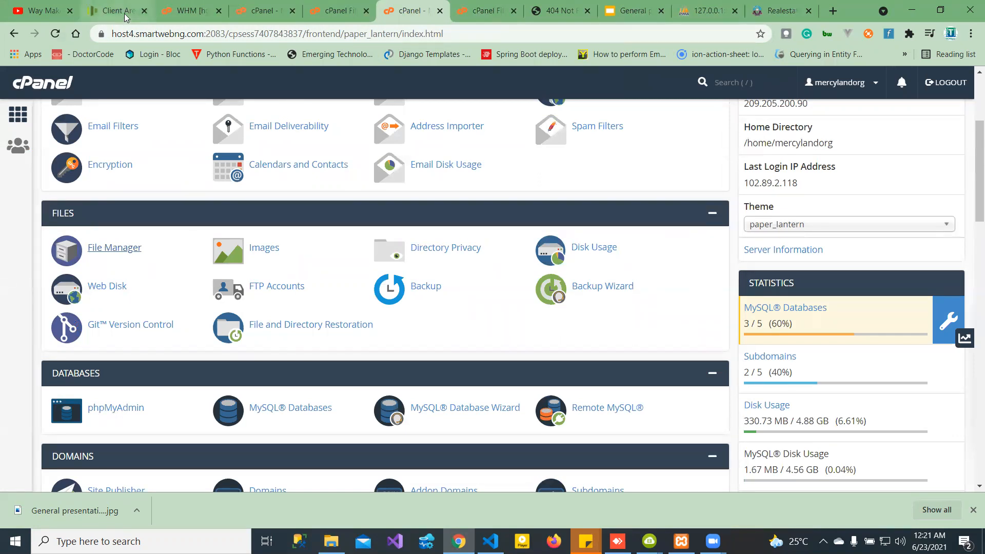
pyautogui.hotkey('ctrl', 'shift', 'Tab')
pyautogui.hotkey('ctrl', 'shift', 'Tab')
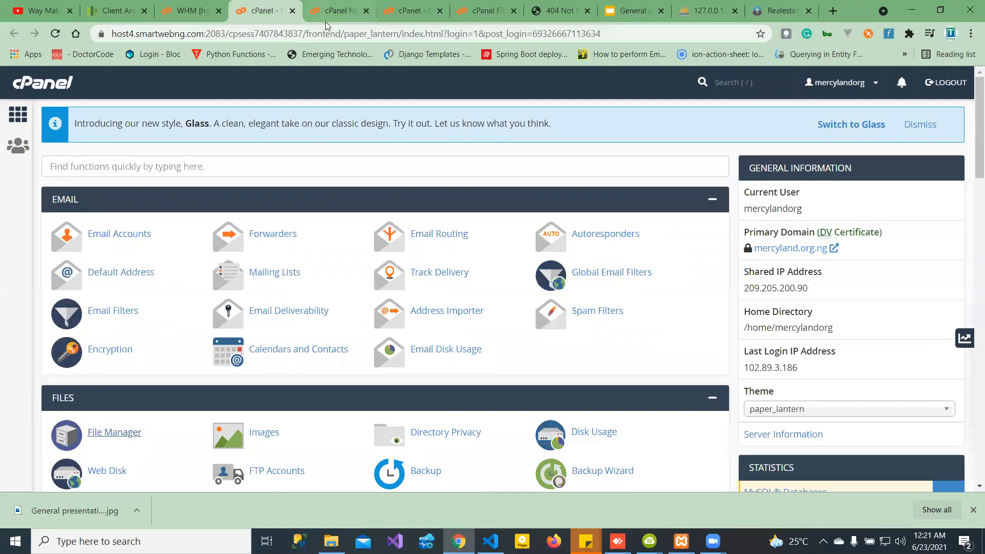
pyautogui.hotkey('ctrl', 'Tab')
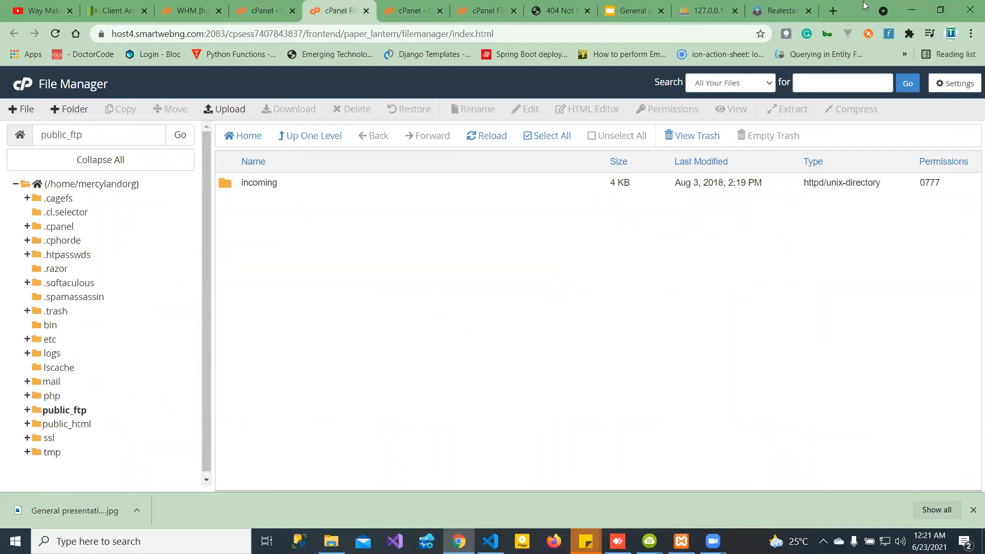
pyautogui.moveTo(864, 9); pyautogui.dragTo(671, 130)
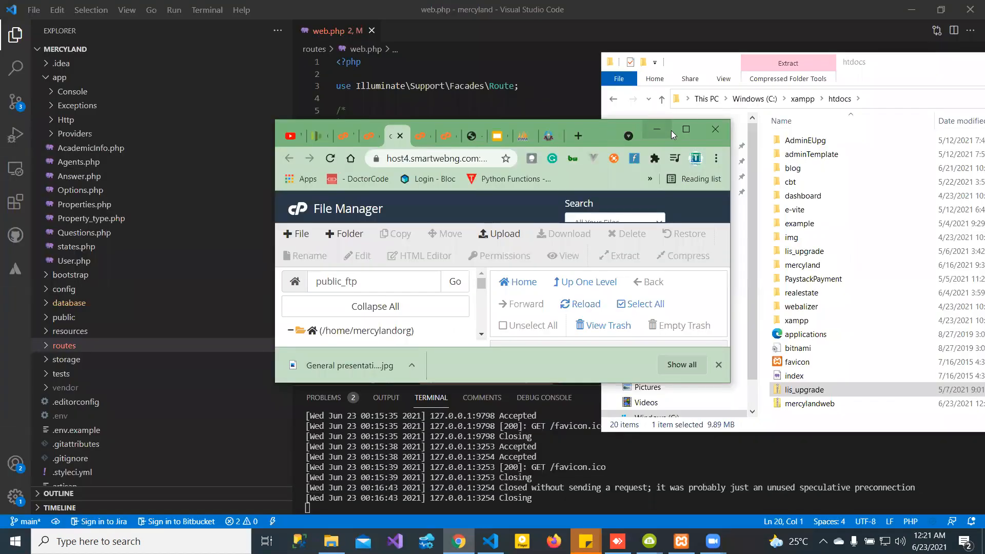
pyautogui.click(679, 129)
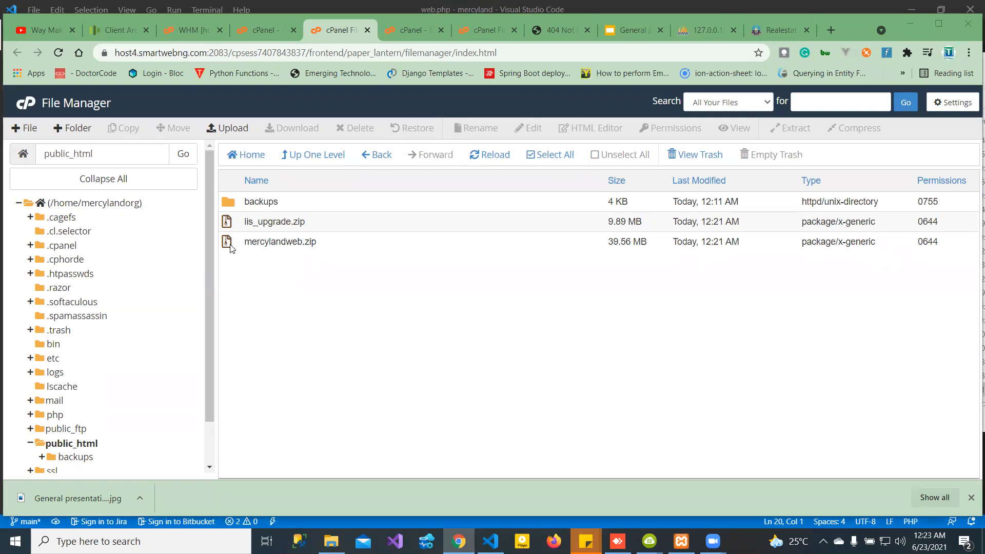
# Step: Drag lis_upgrade.zip into the backups folder
pyautogui.click(263, 240)
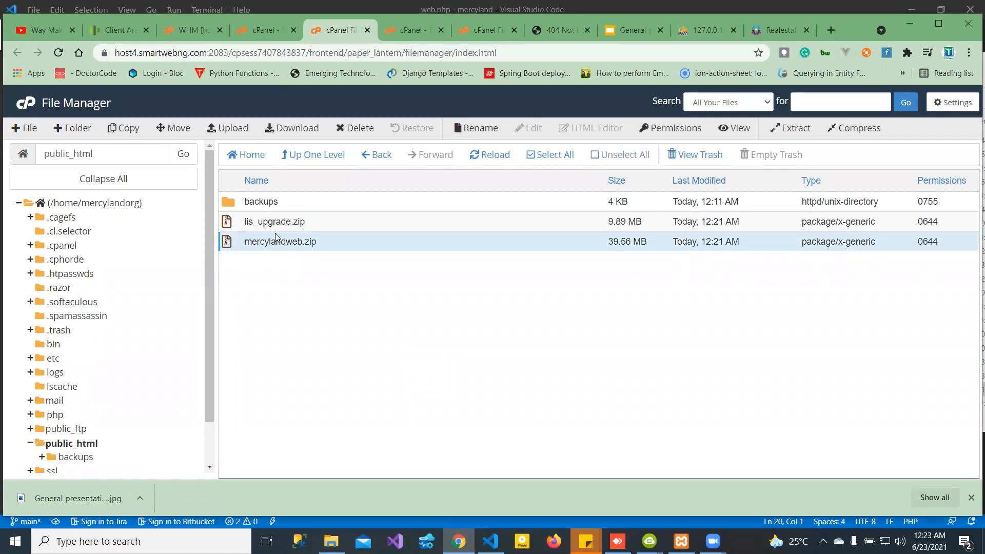
pyautogui.click(231, 224)
pyautogui.moveTo(231, 224); pyautogui.dragTo(229, 202)
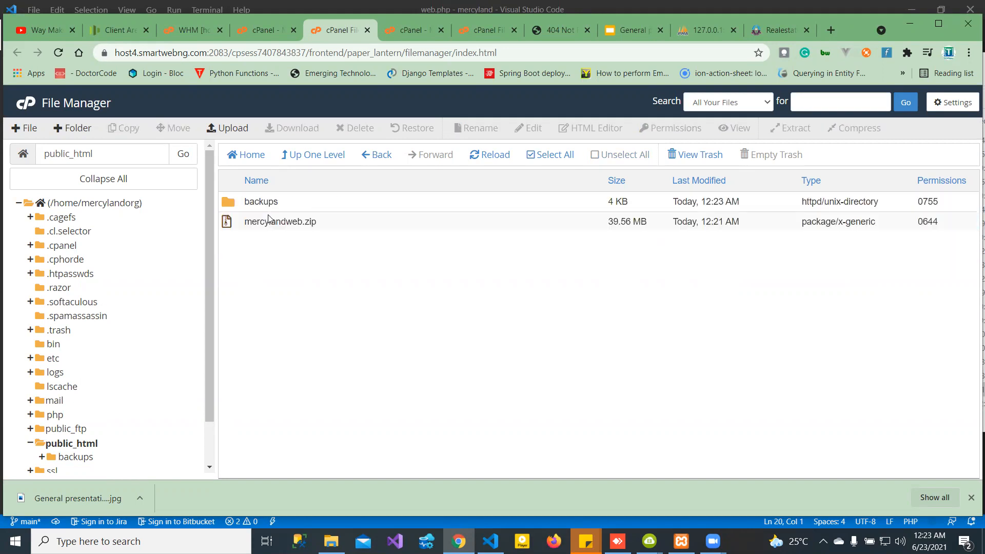
# Step: Check the deployment notes in other tabs, then open mercylandweb.zip's context menu in public_html
pyautogui.click(230, 224)
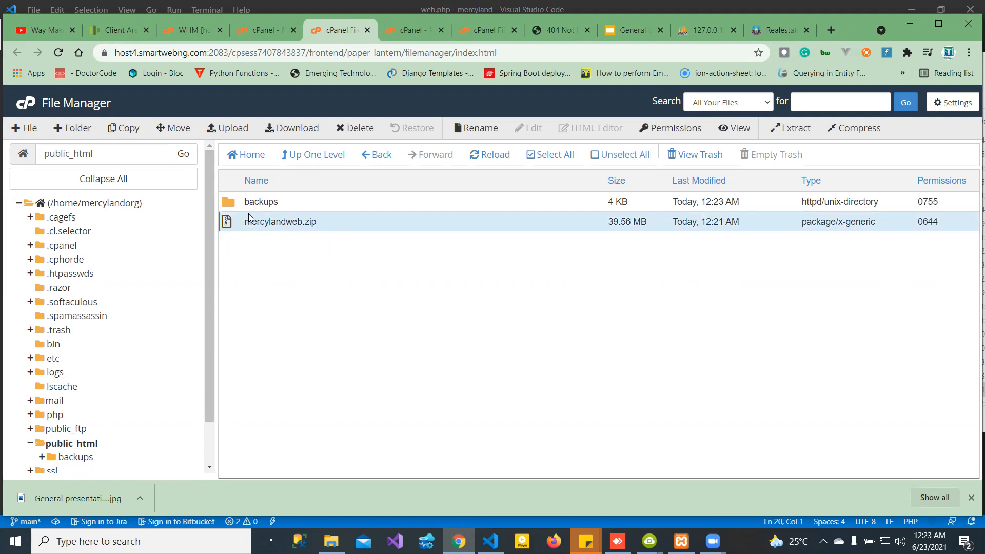
pyautogui.rightClick(236, 225)
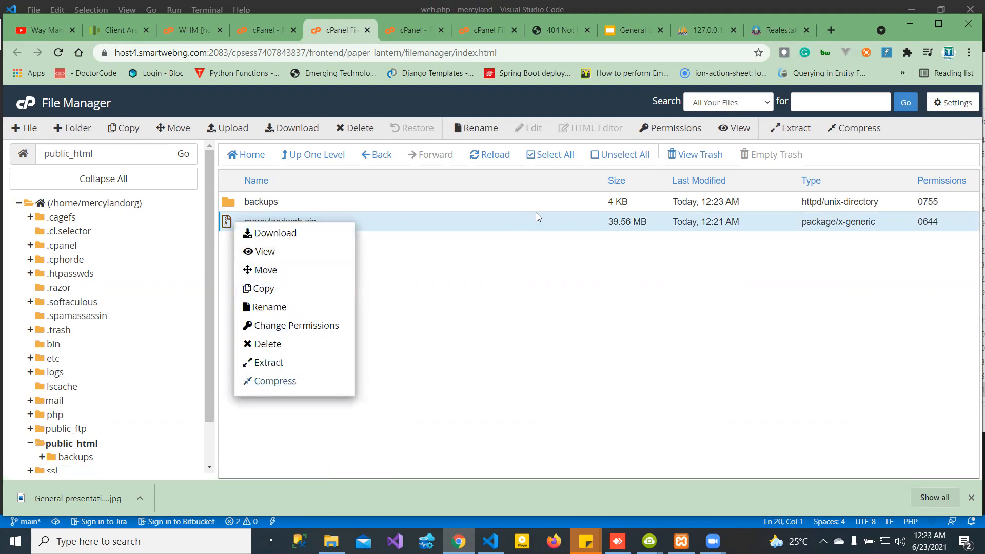
pyautogui.click(625, 32)
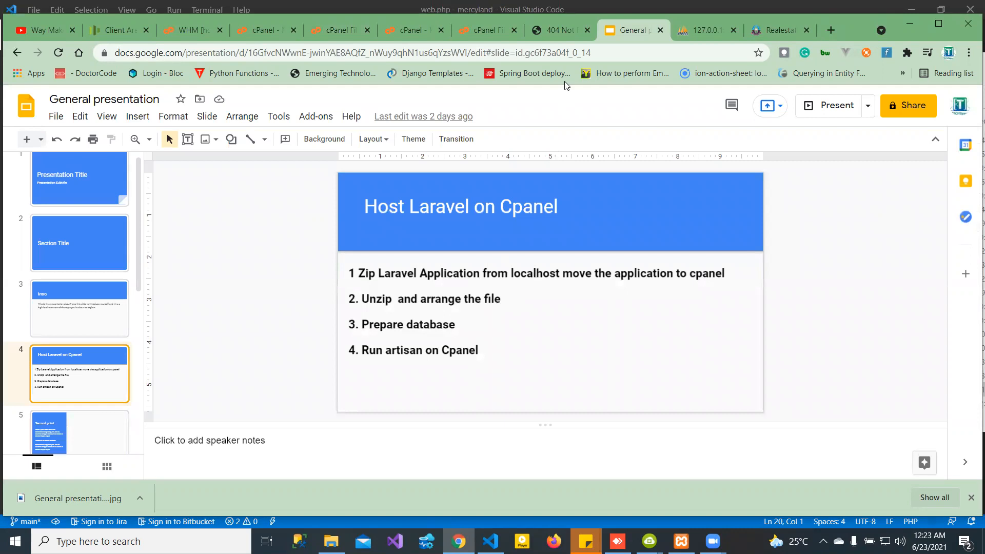
pyautogui.click(408, 34)
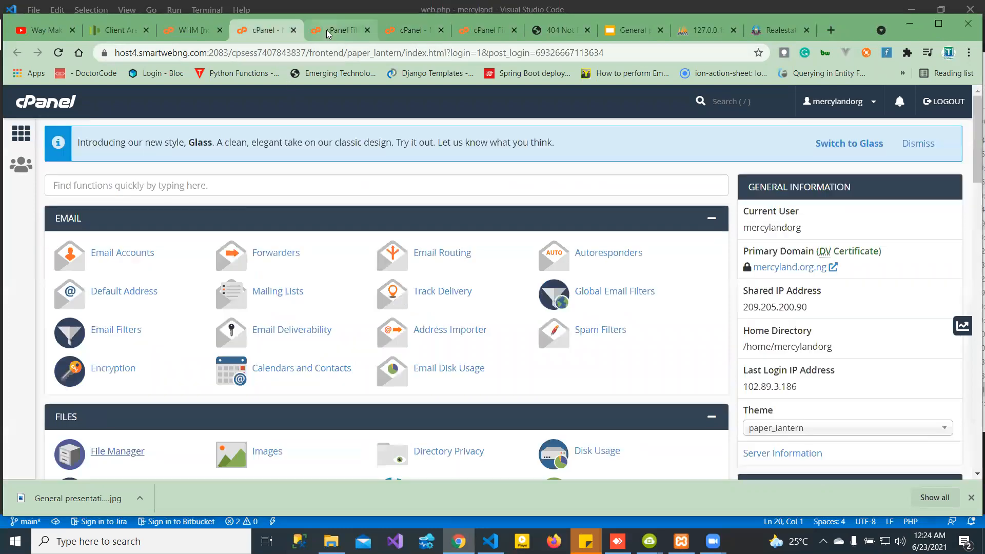
pyautogui.click(329, 31)
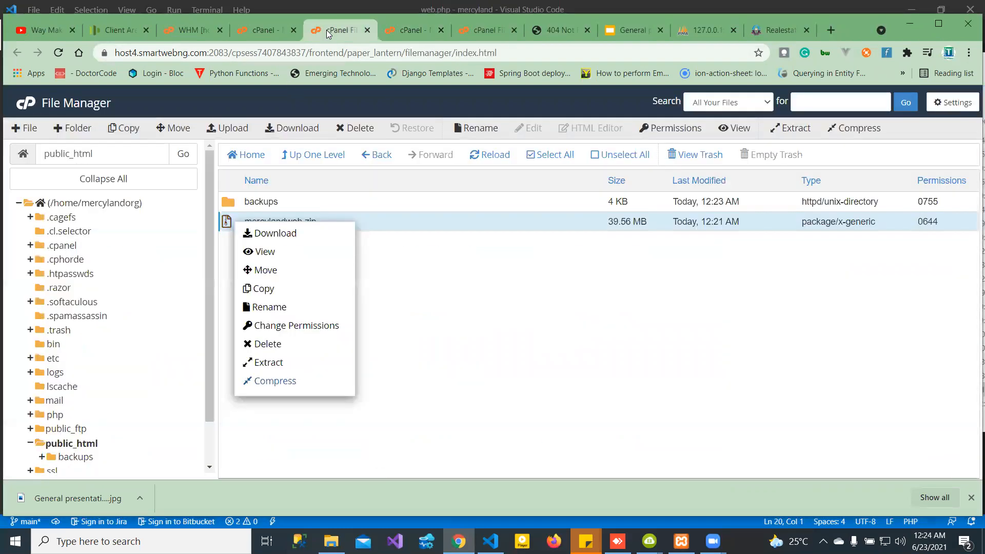
pyautogui.click(482, 29)
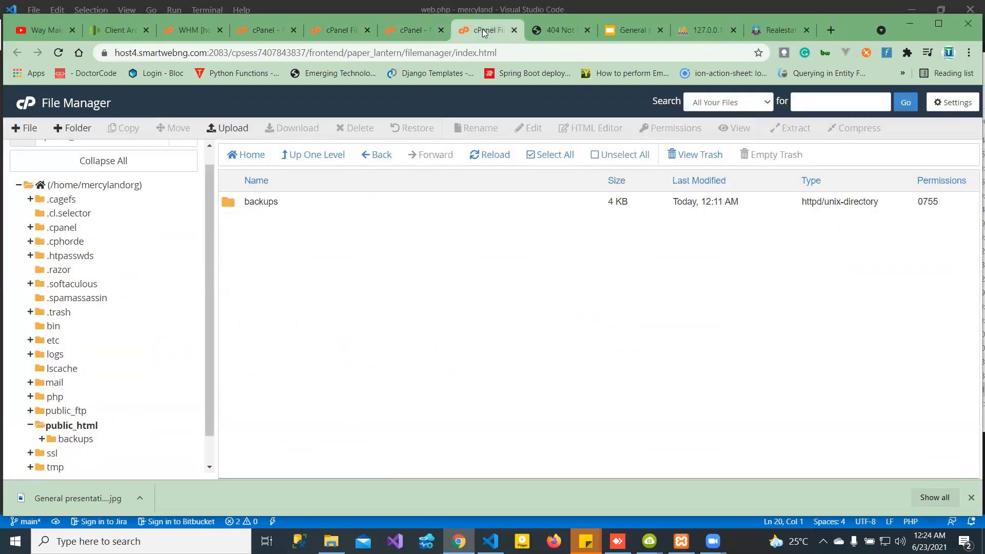
pyautogui.click(58, 53)
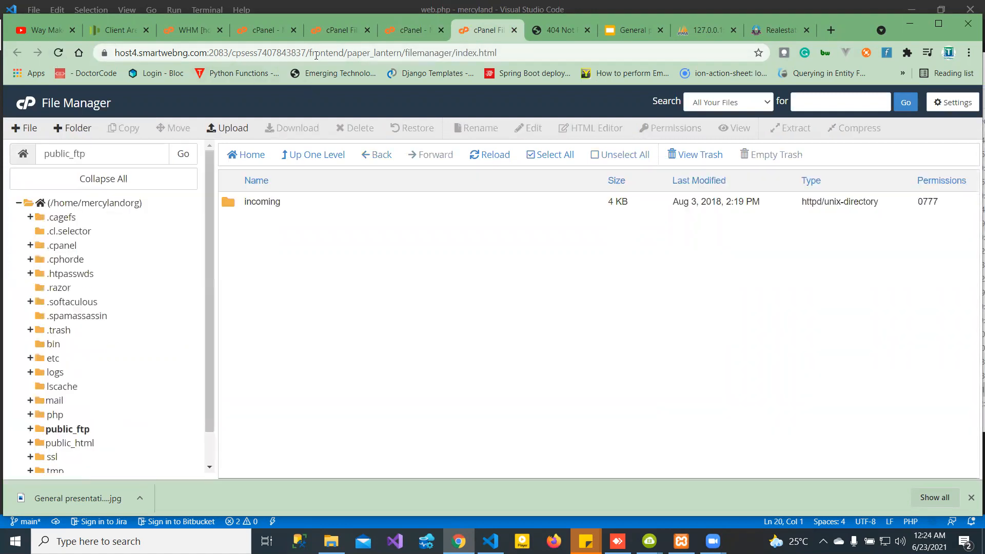
pyautogui.click(333, 30)
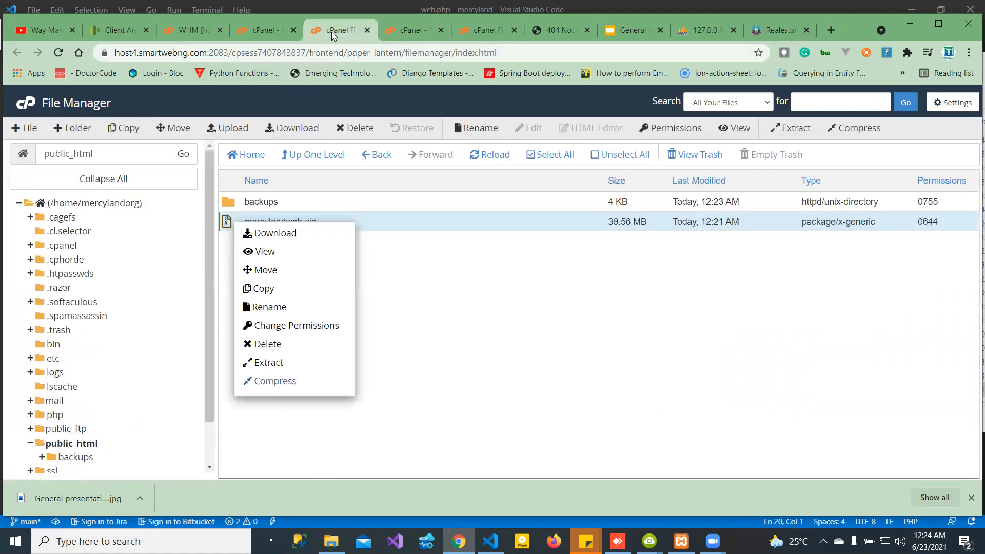
pyautogui.click(395, 367)
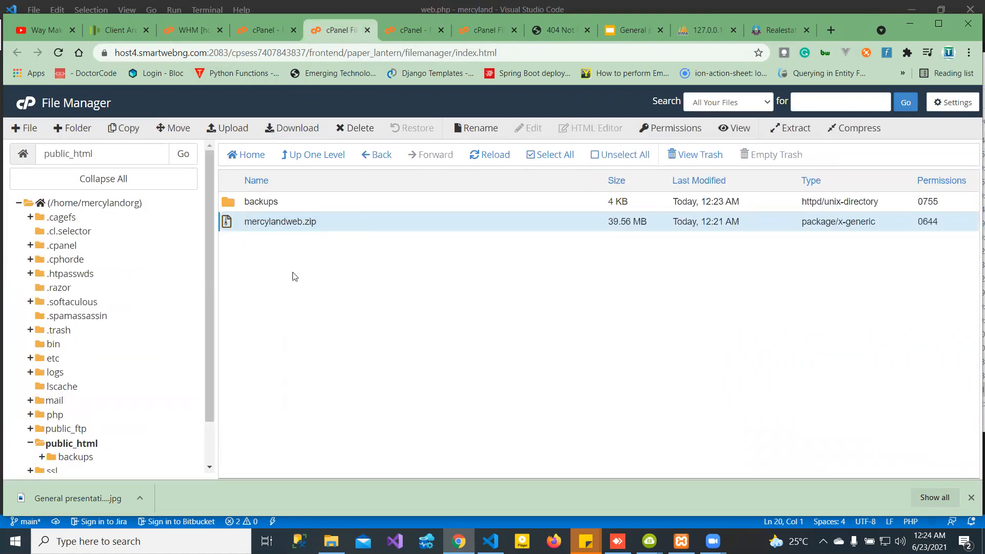
pyautogui.rightClick(230, 221)
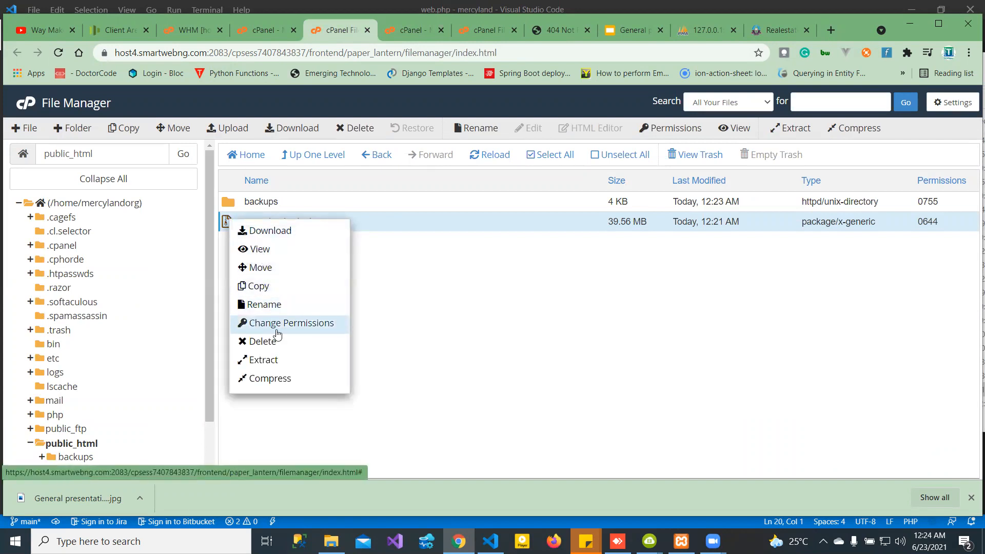
# Step: Extract mercylandweb.zip into /public_html and close the extraction results
pyautogui.click(272, 359)
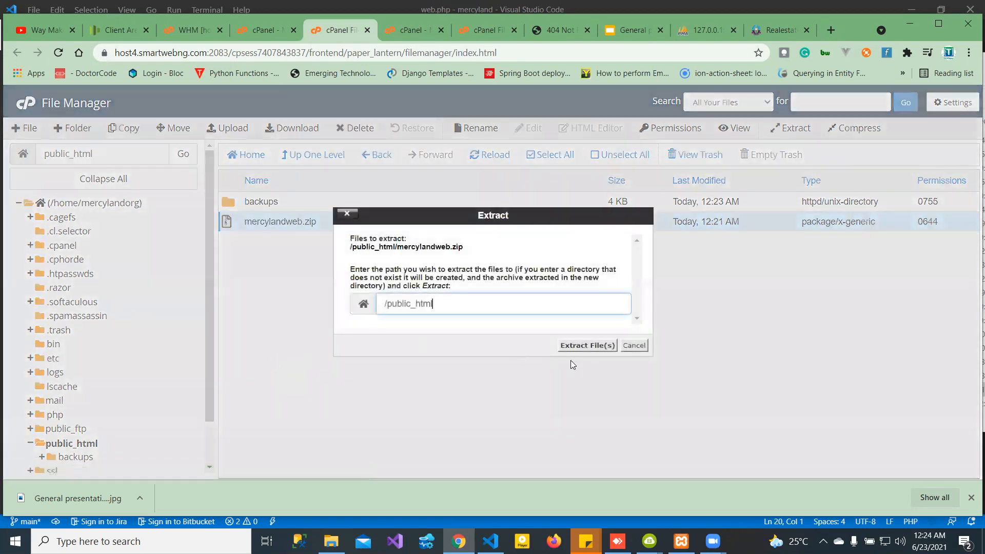
pyautogui.click(585, 345)
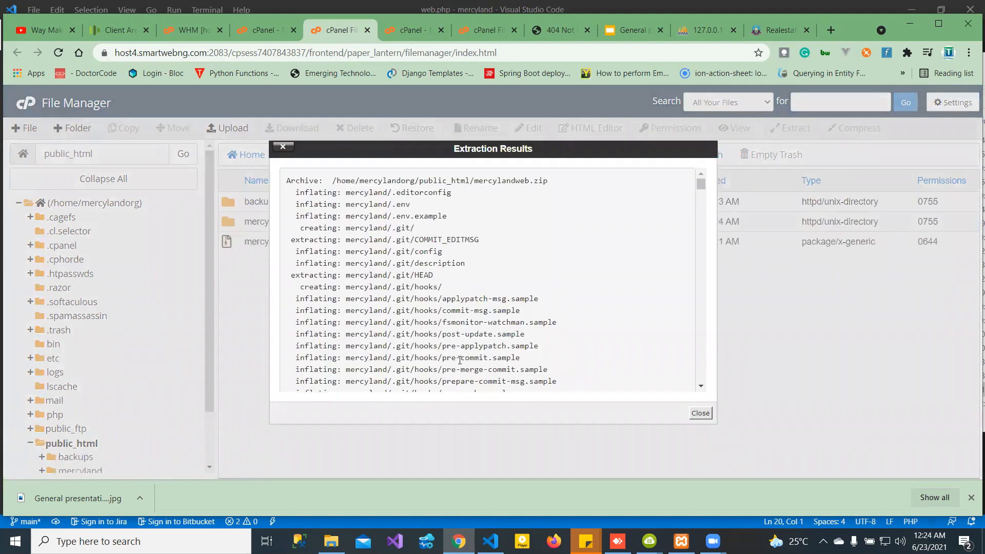
pyautogui.click(700, 413)
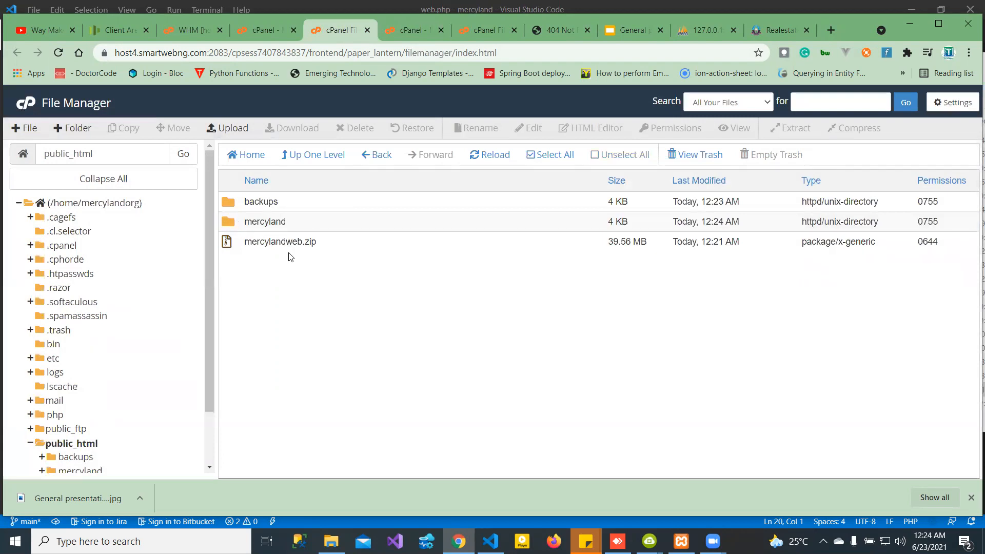
pyautogui.click(227, 245)
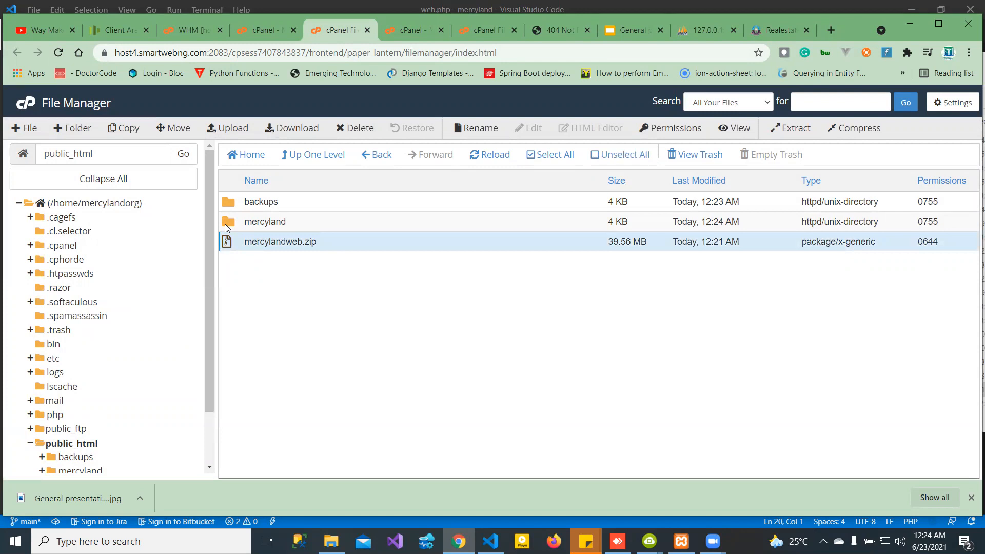
# Step: Open public_html/mercyland and its public subfolder, backing out to public_html and re-entering once
pyautogui.doubleClick(226, 223)
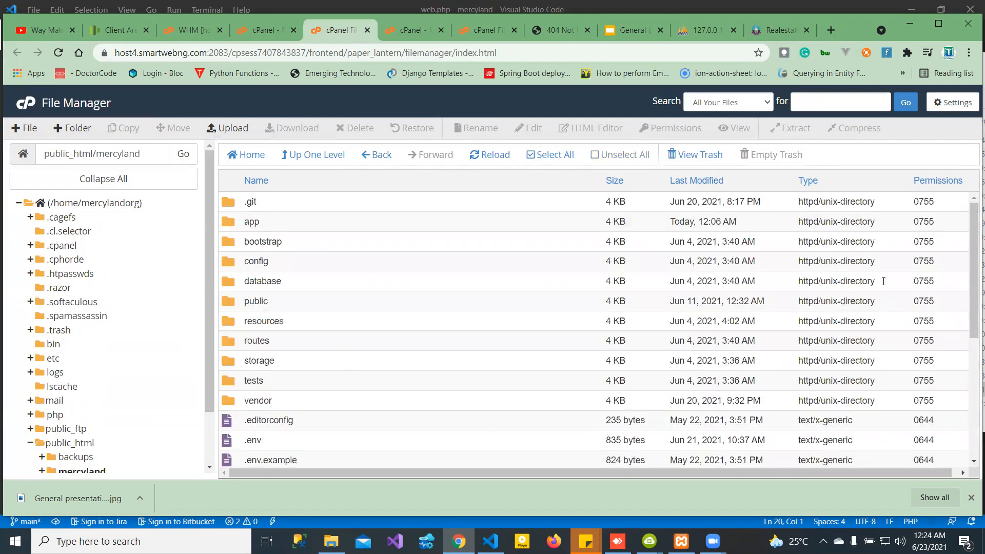
pyautogui.moveTo(971, 291); pyautogui.dragTo(971, 247)
pyautogui.doubleClick(228, 300)
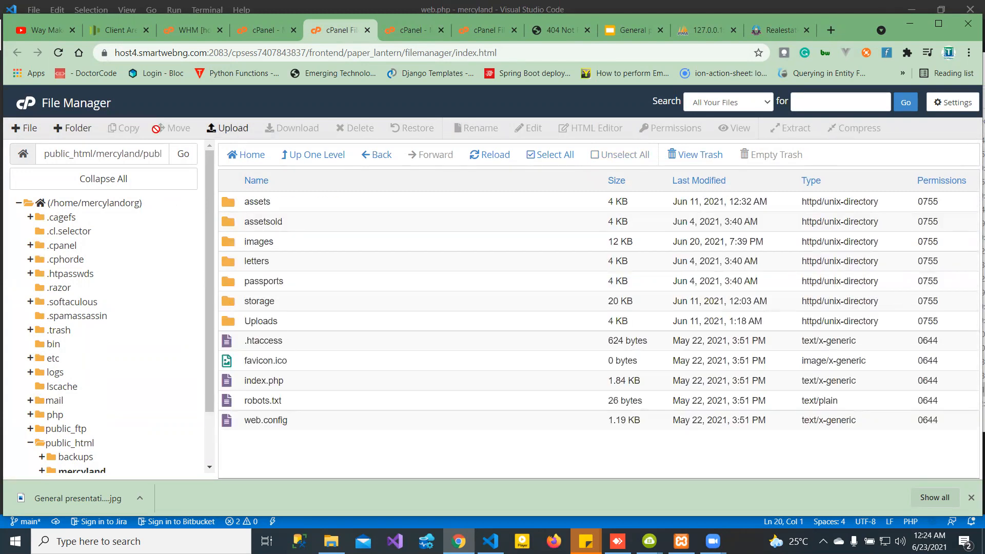
pyautogui.click(214, 129)
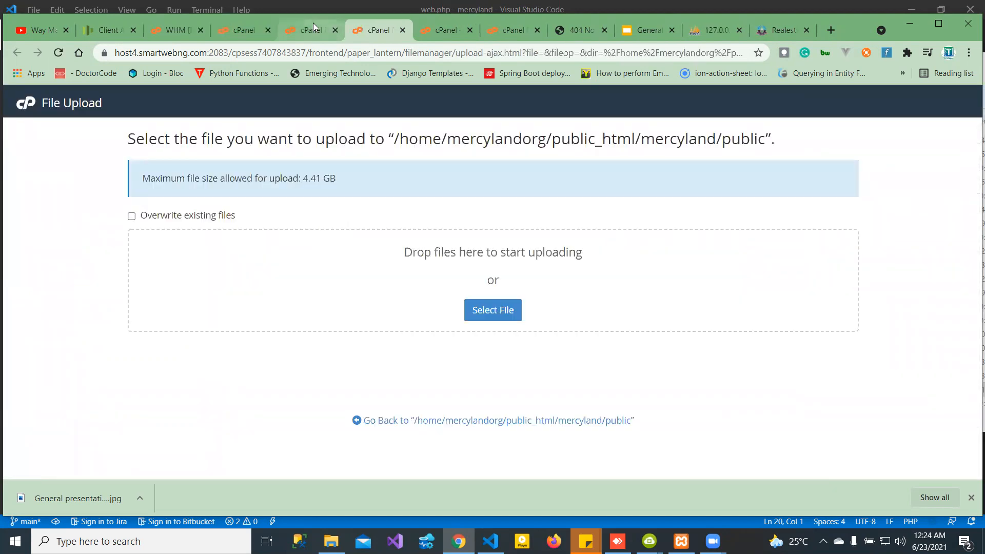
pyautogui.click(314, 28)
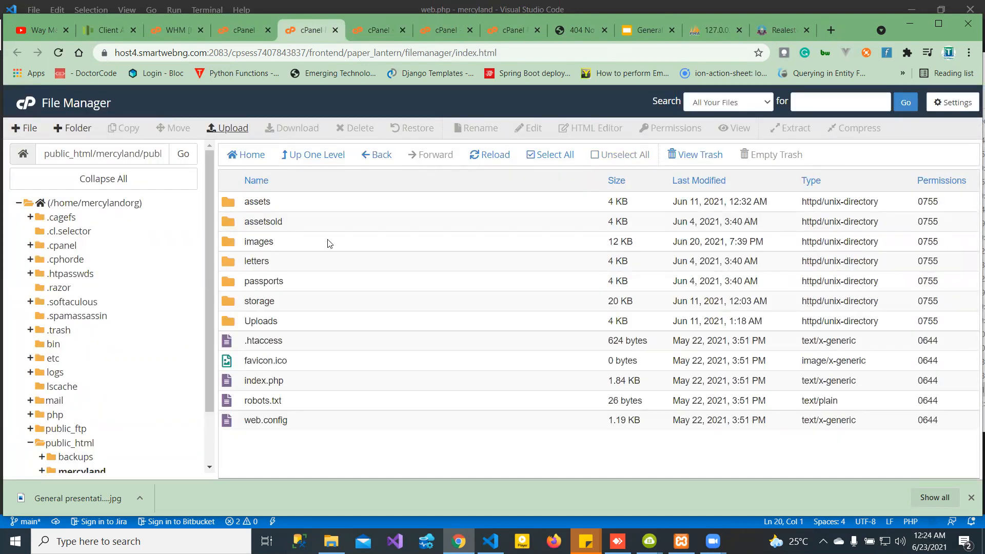
pyautogui.click(283, 156)
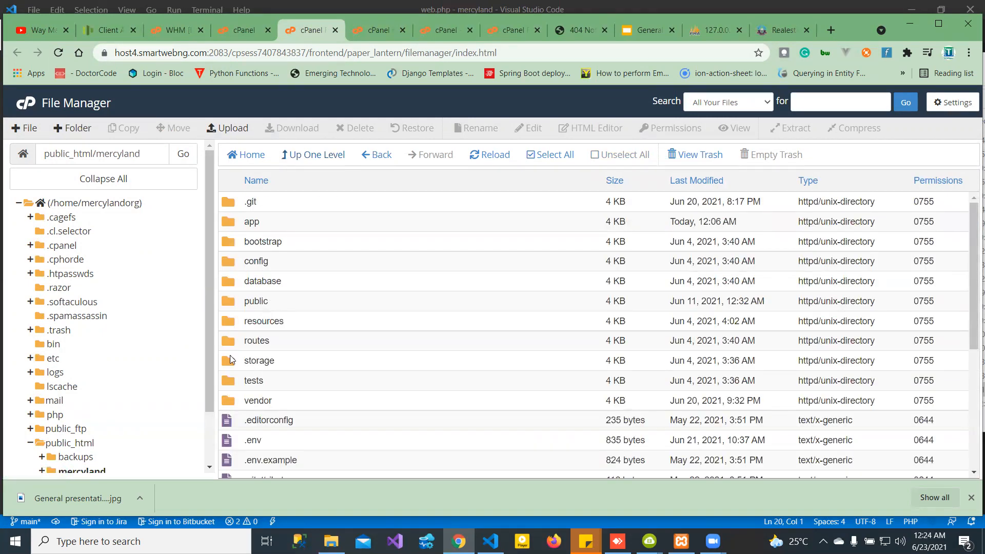
pyautogui.click(230, 302)
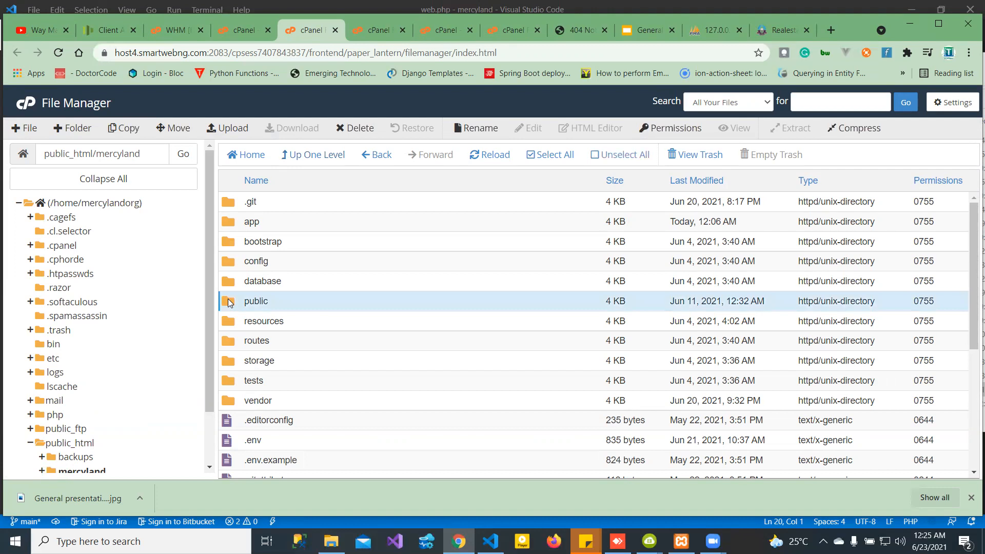
pyautogui.click(300, 156)
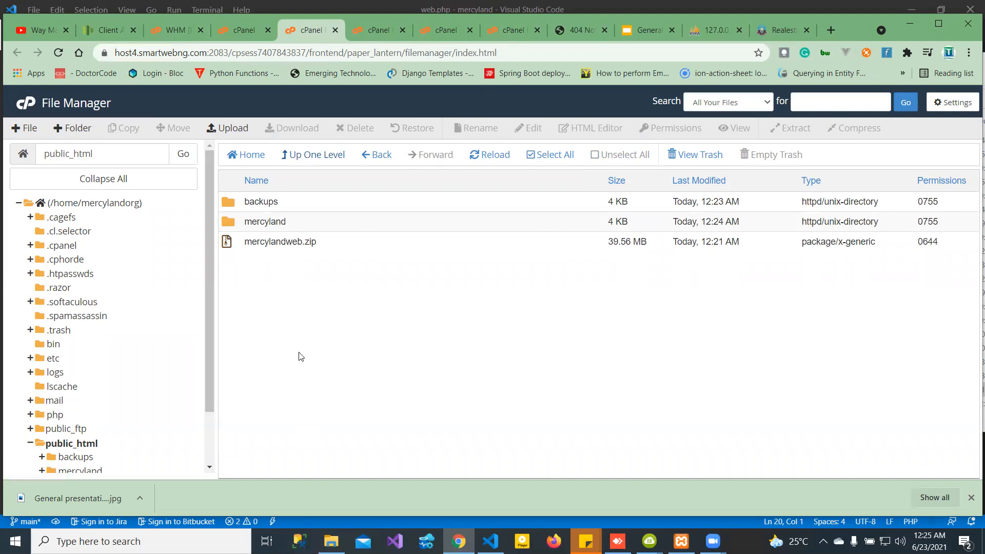
pyautogui.doubleClick(231, 222)
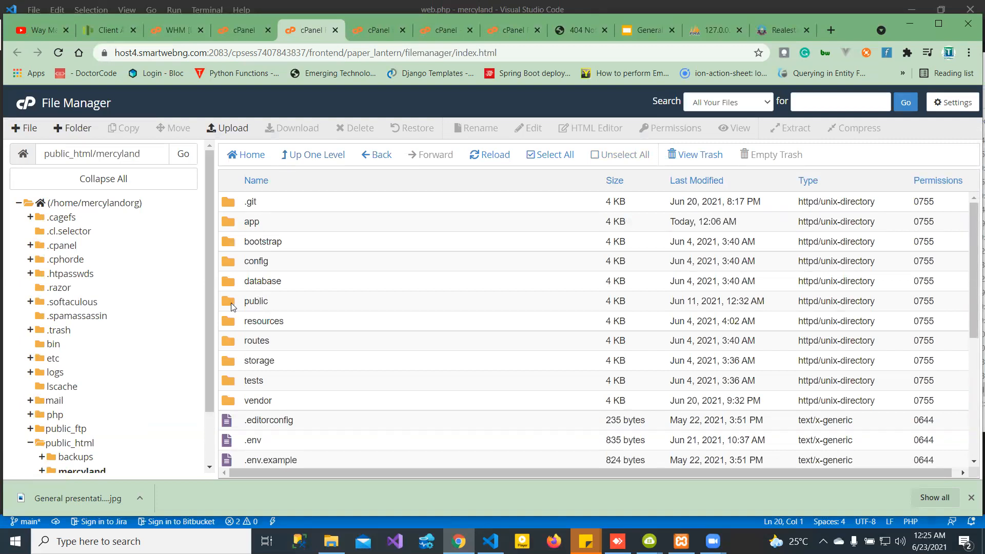
pyautogui.doubleClick(232, 306)
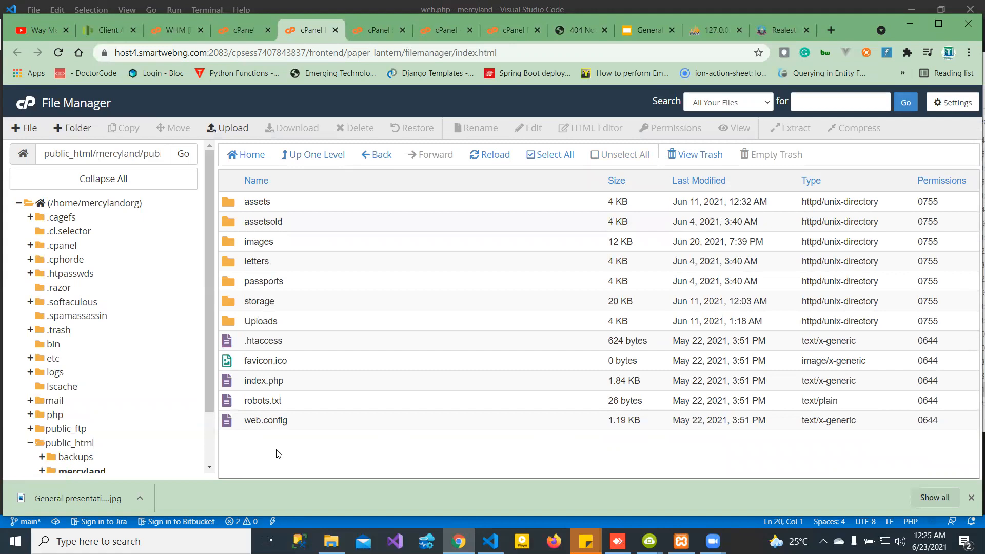
# Step: Move every file in mercyland/public, including index.php and .htaccess, to /public_html
pyautogui.click(533, 158)
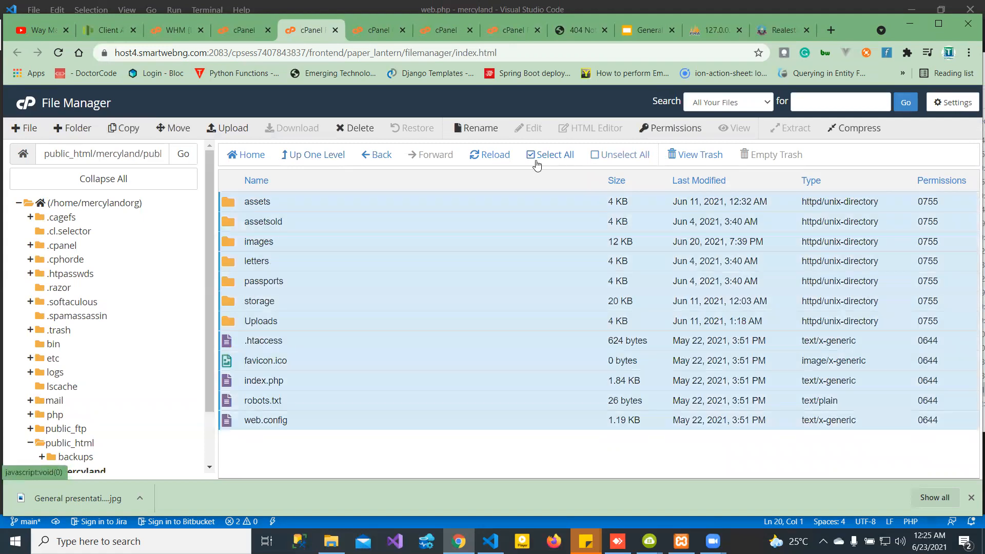
pyautogui.rightClick(341, 287)
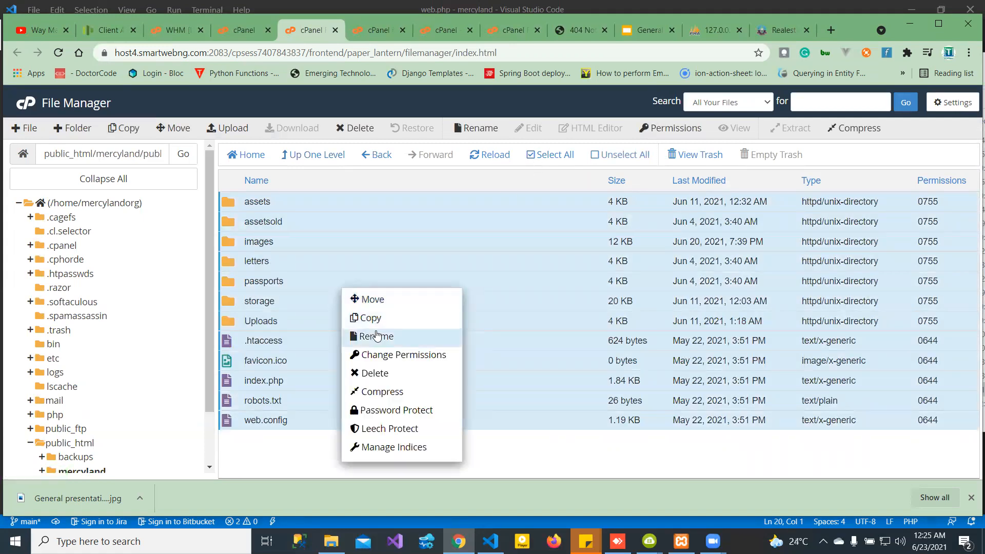
pyautogui.click(373, 298)
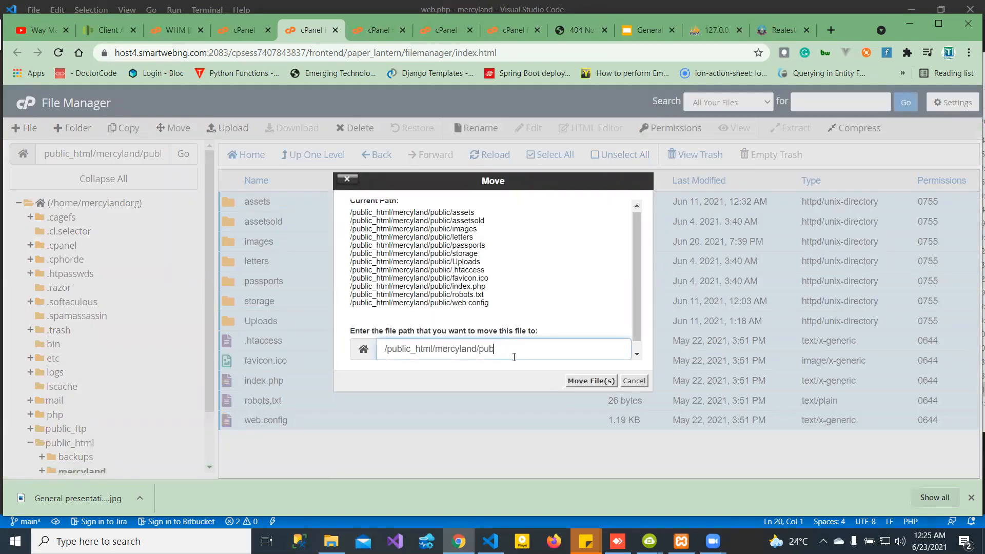
pyautogui.press('BackSpace')
pyautogui.press('BackSpace')
pyautogui.press('BackSpace')
pyautogui.click(585, 381)
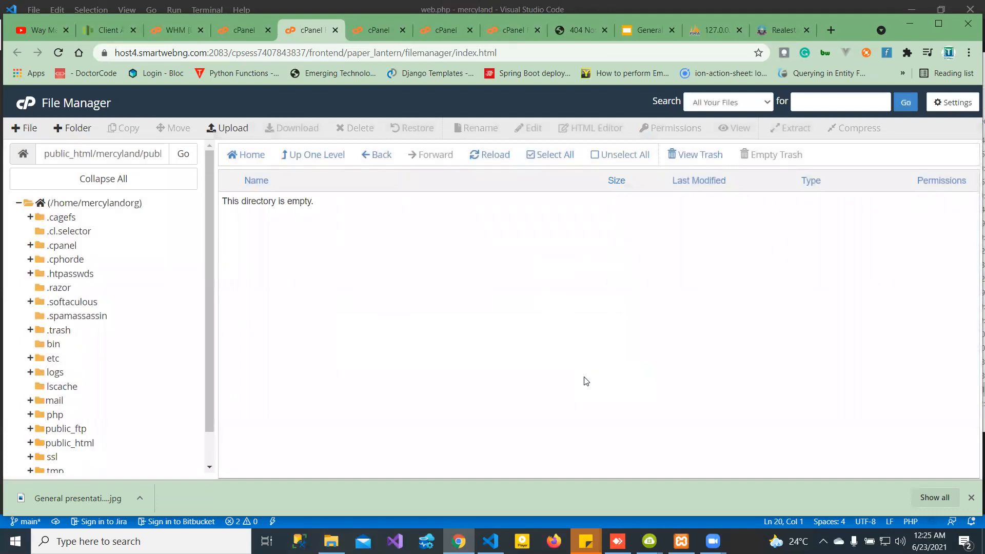
# Step: Reopen mercyland/public to confirm it is now empty, then return to the mercyland folder
pyautogui.click(294, 153)
pyautogui.doubleClick(229, 303)
pyautogui.click(289, 155)
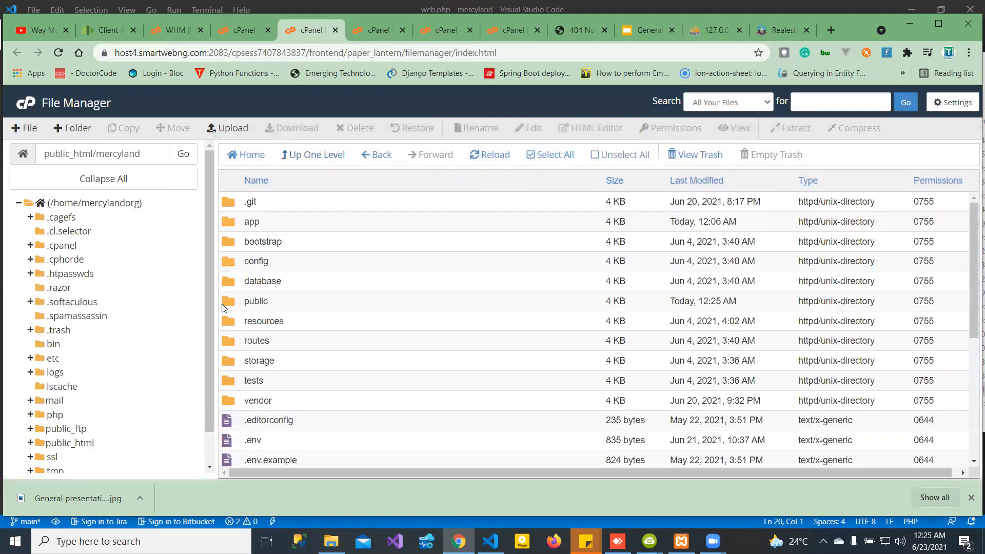
pyautogui.doubleClick(223, 307)
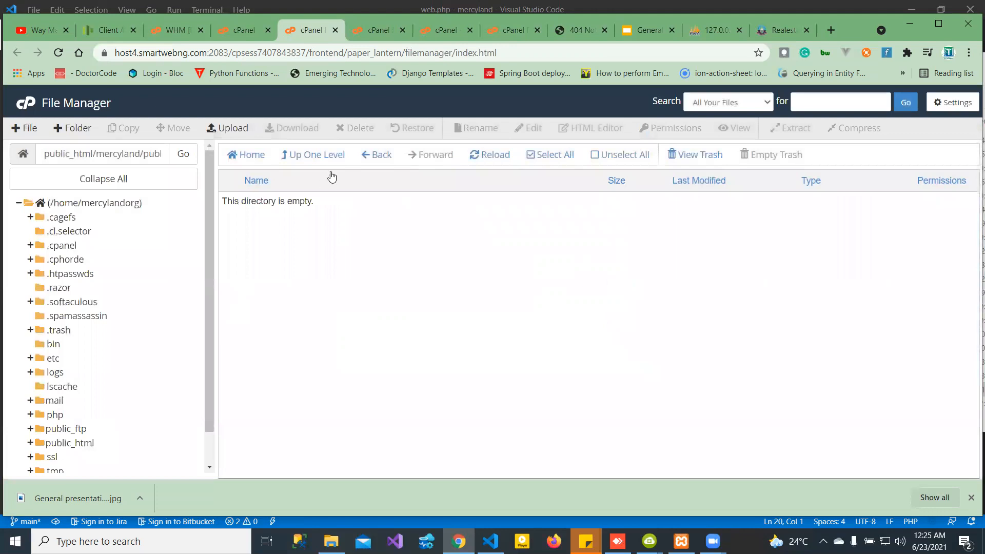
pyautogui.click(308, 159)
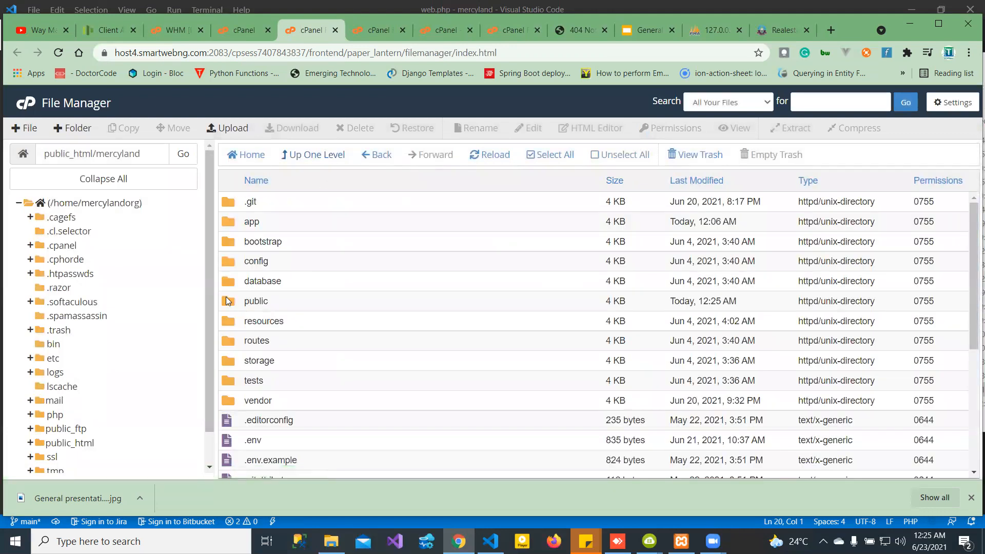
# Step: Delete the empty public folder from mercyland and confirm sending it to trash
pyautogui.rightClick(228, 301)
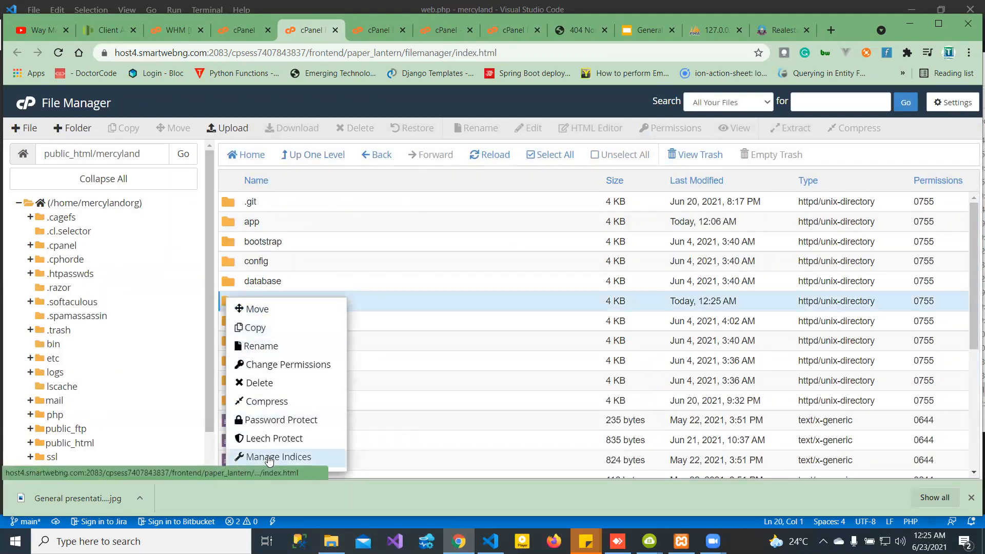
pyautogui.click(258, 385)
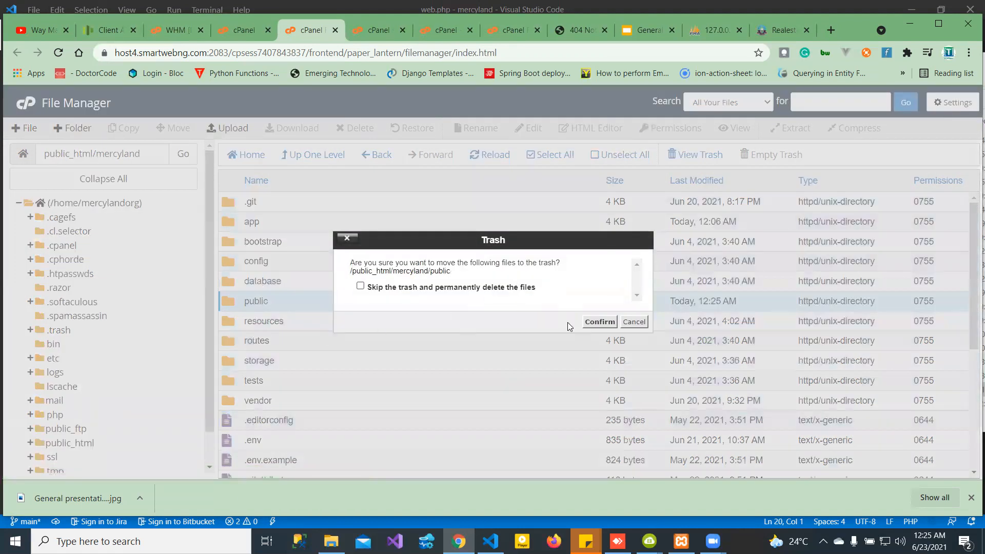
pyautogui.click(589, 323)
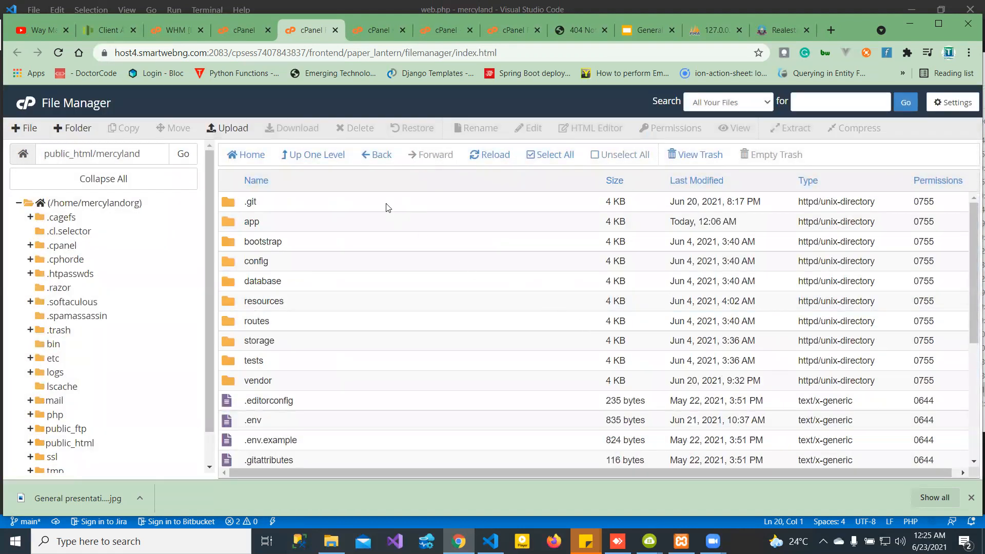
# Step: Go up to public_html and refresh its listing to check the moved index.php and mercyland folder
pyautogui.click(300, 165)
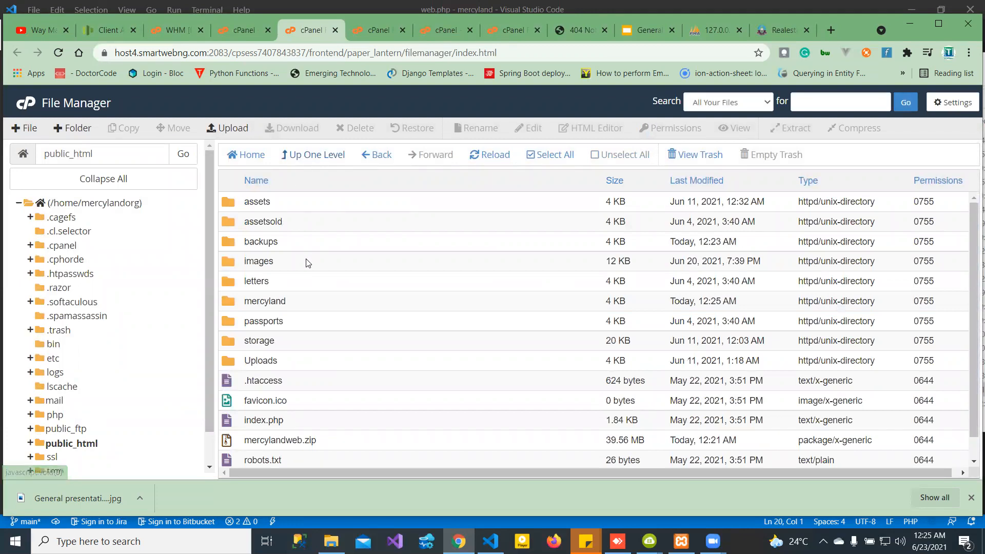
pyautogui.click(72, 445)
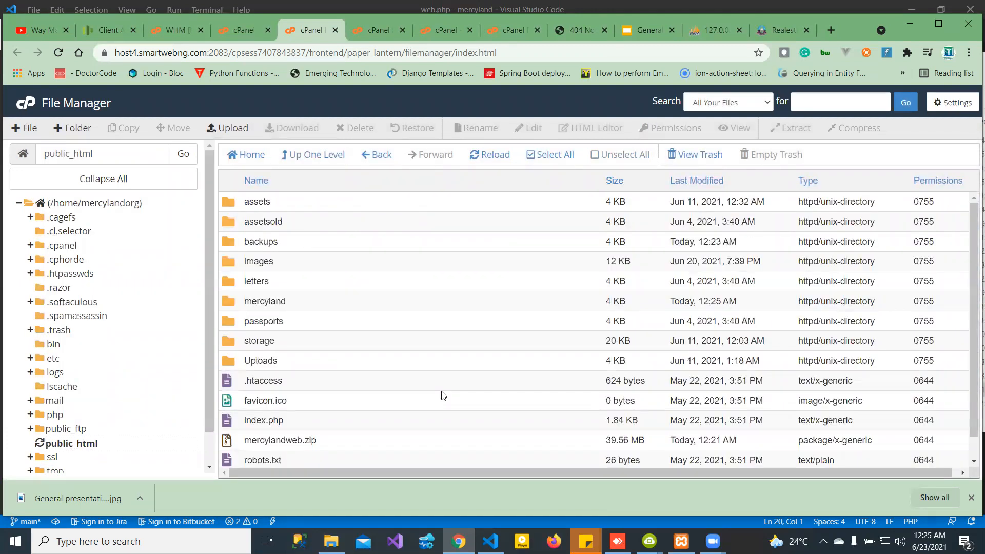
pyautogui.moveTo(970, 240); pyautogui.dragTo(970, 211)
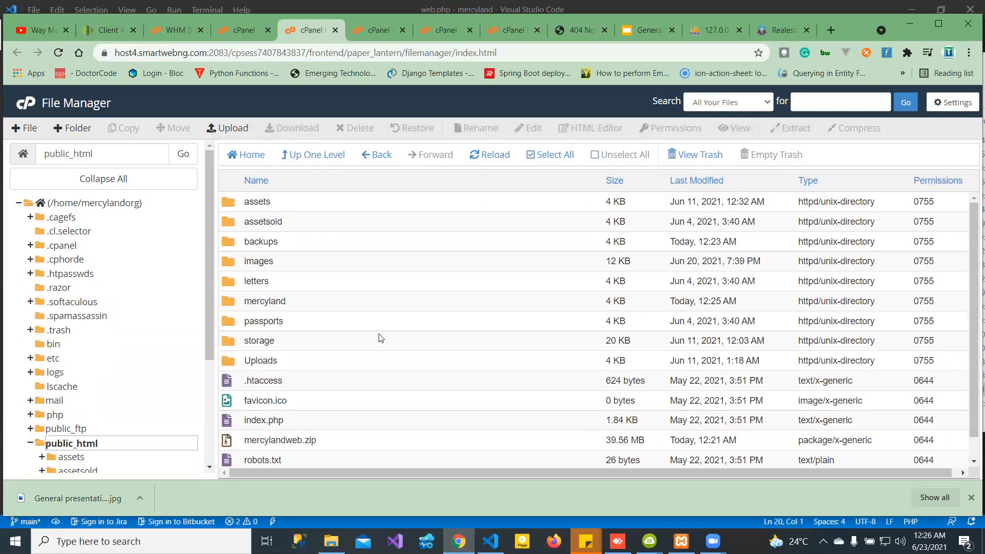
pyautogui.click(226, 424)
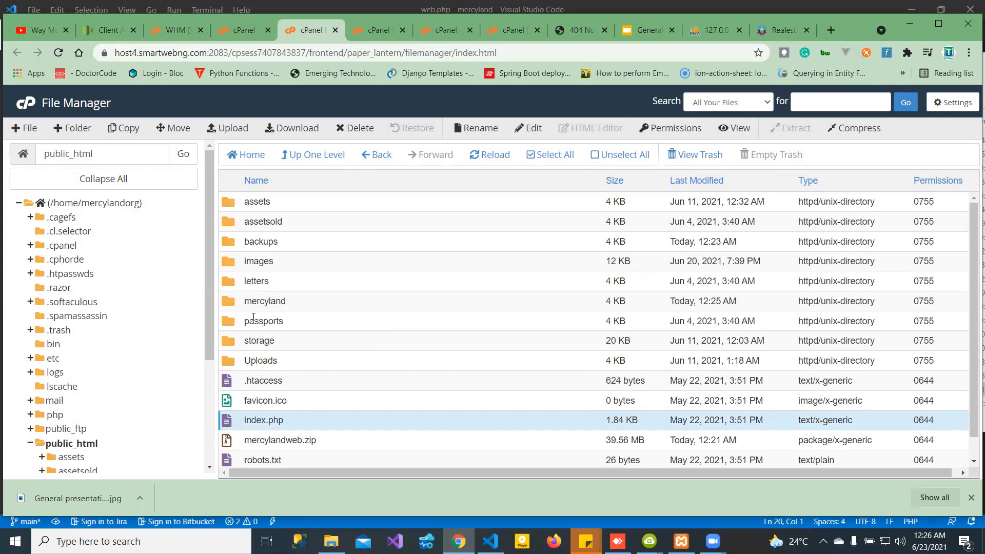
pyautogui.click(233, 302)
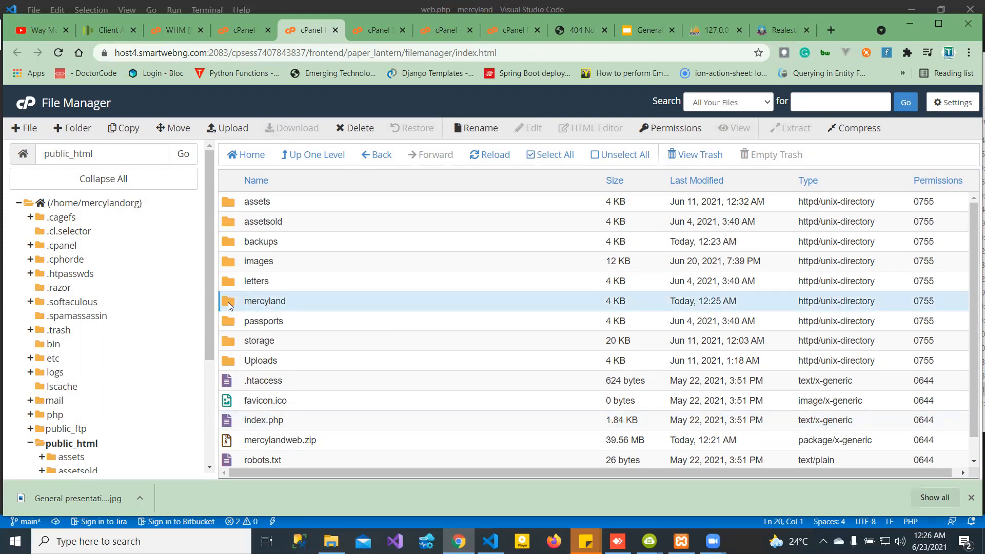
# Step: Rename the mercyland folder in public_html to app
pyautogui.rightClick(229, 302)
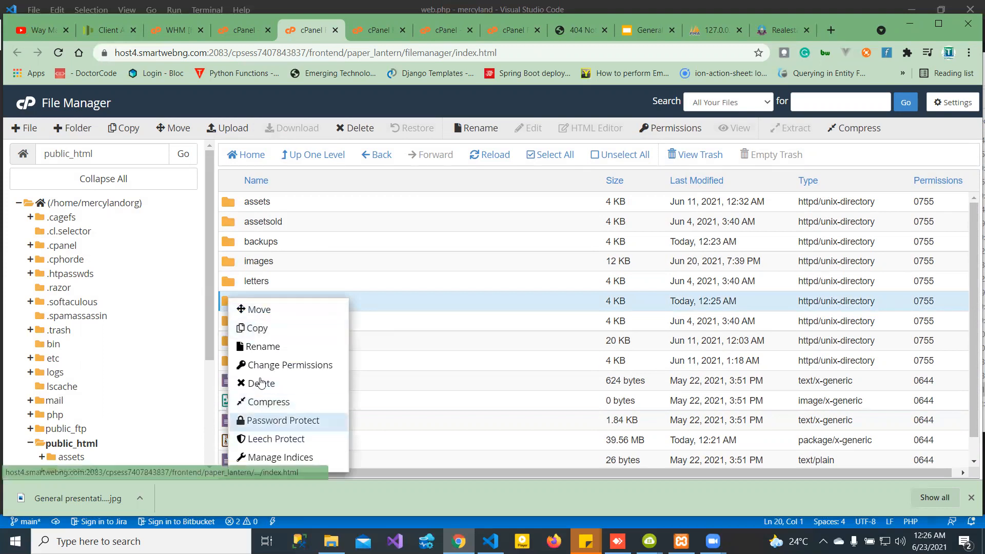
pyautogui.click(263, 346)
pyautogui.press('BackSpace')
pyautogui.press('BackSpace')
pyautogui.press('BackSpace')
pyautogui.press('BackSpace')
pyautogui.press('BackSpace')
pyautogui.press('BackSpace')
pyautogui.press('BackSpace')
pyautogui.press('BackSpace')
pyautogui.press('BackSpace')
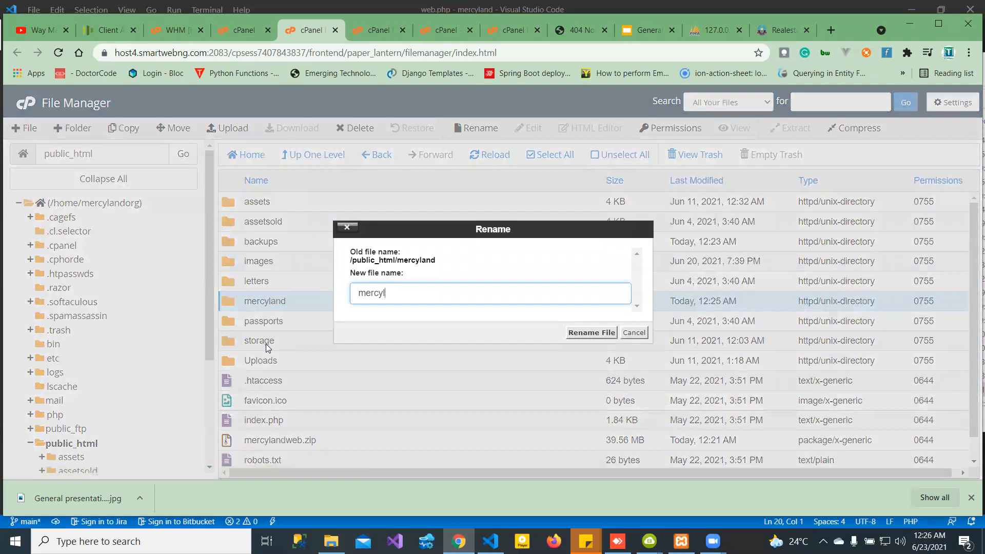
pyautogui.write('app')
pyautogui.click(590, 332)
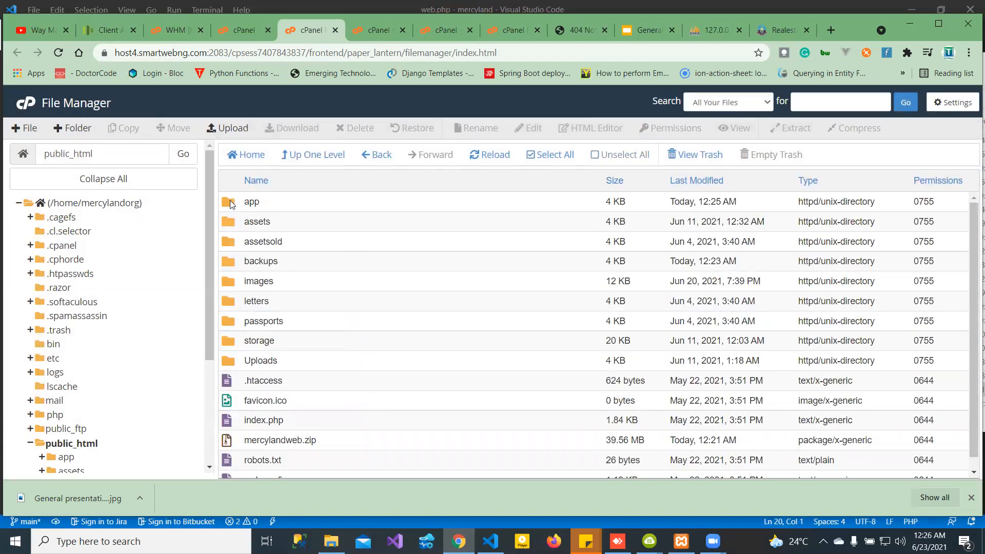
# Step: Rename the app folder to webapp
pyautogui.rightClick(231, 204)
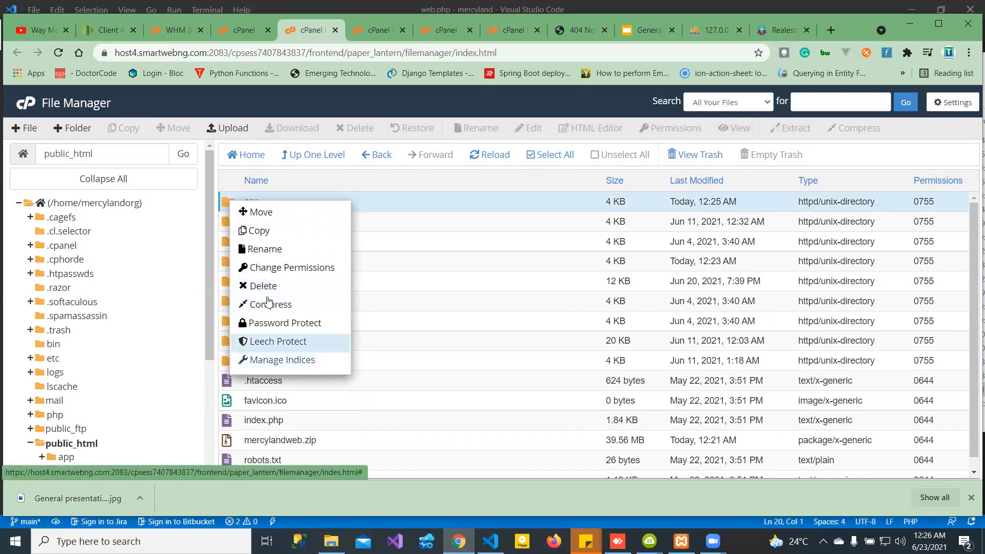
pyautogui.click(266, 251)
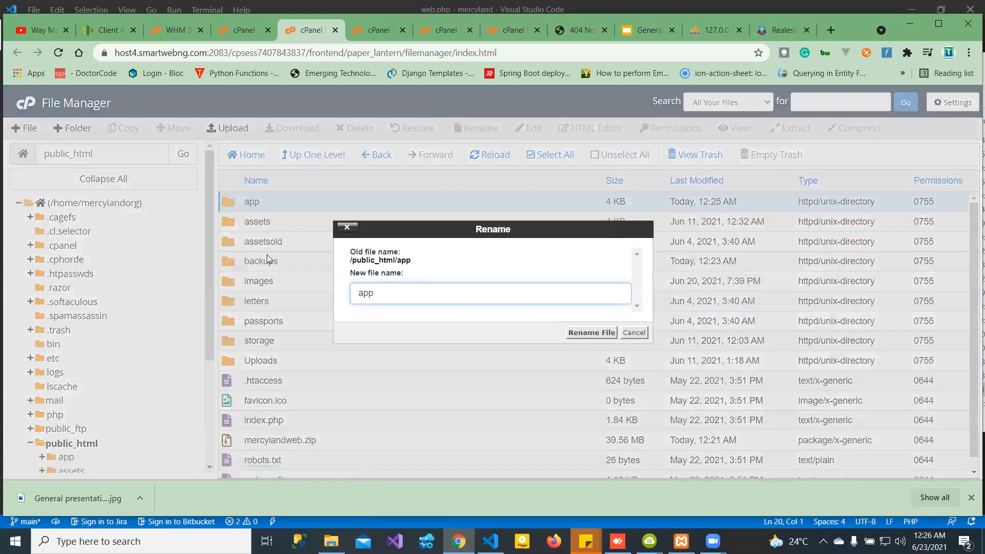
pyautogui.write('web')
pyautogui.press('Return')
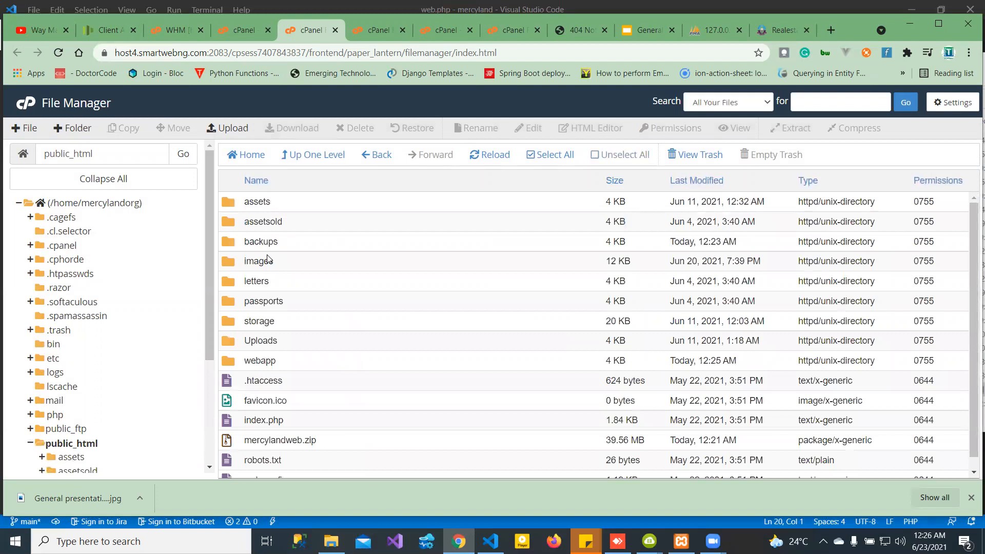
pyautogui.click(232, 369)
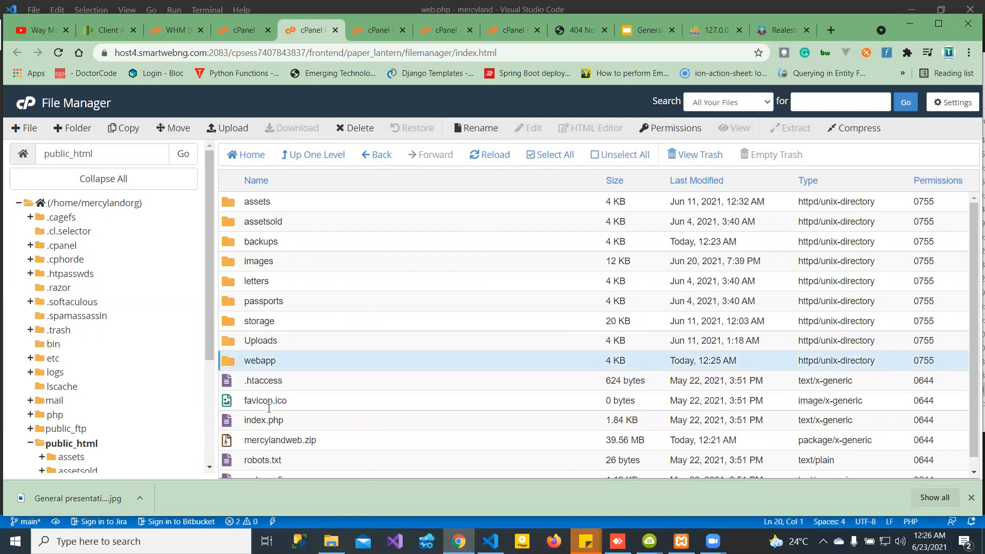
# Step: Open public_html/index.php in cPanel's code editor, accepting the default encoding
pyautogui.click(228, 422)
pyautogui.rightClick(228, 421)
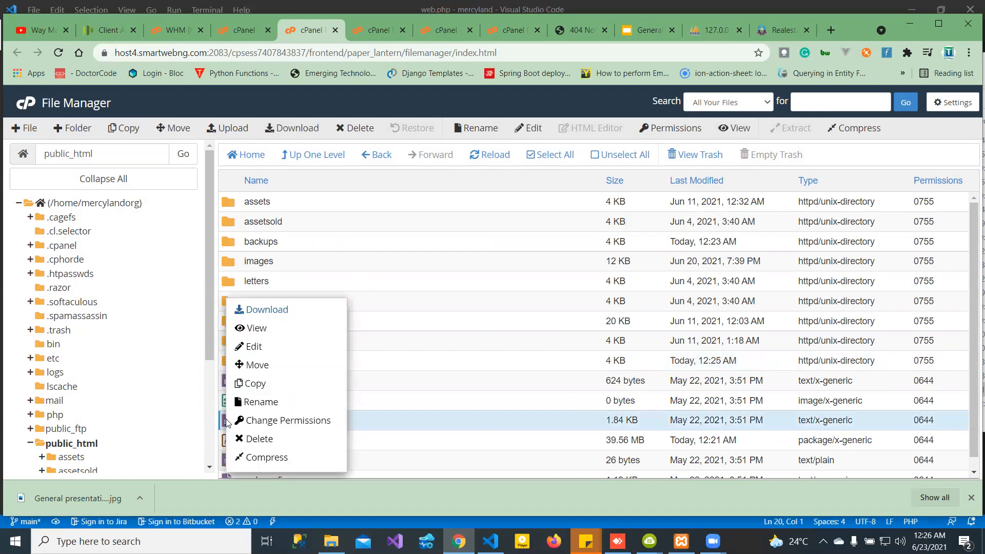
pyautogui.click(254, 347)
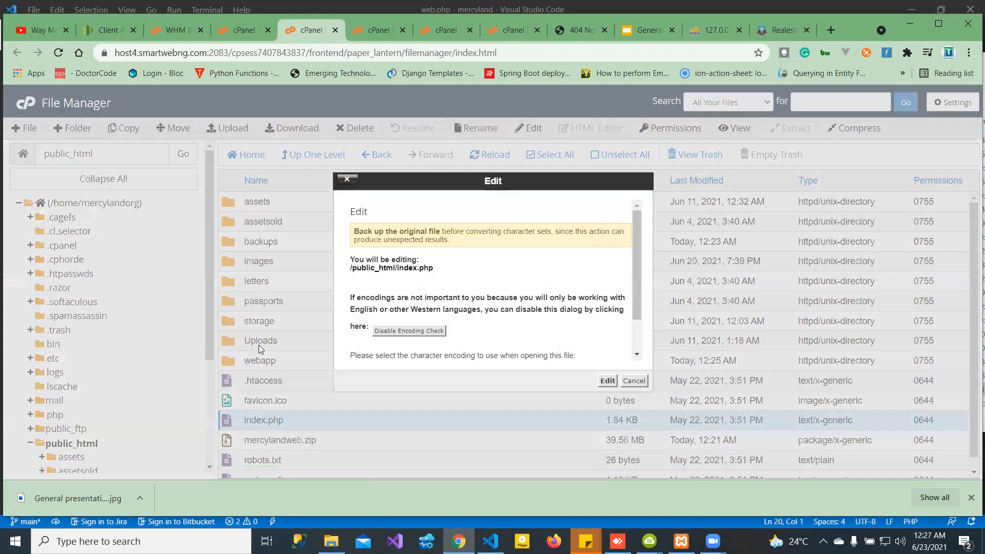
pyautogui.click(608, 381)
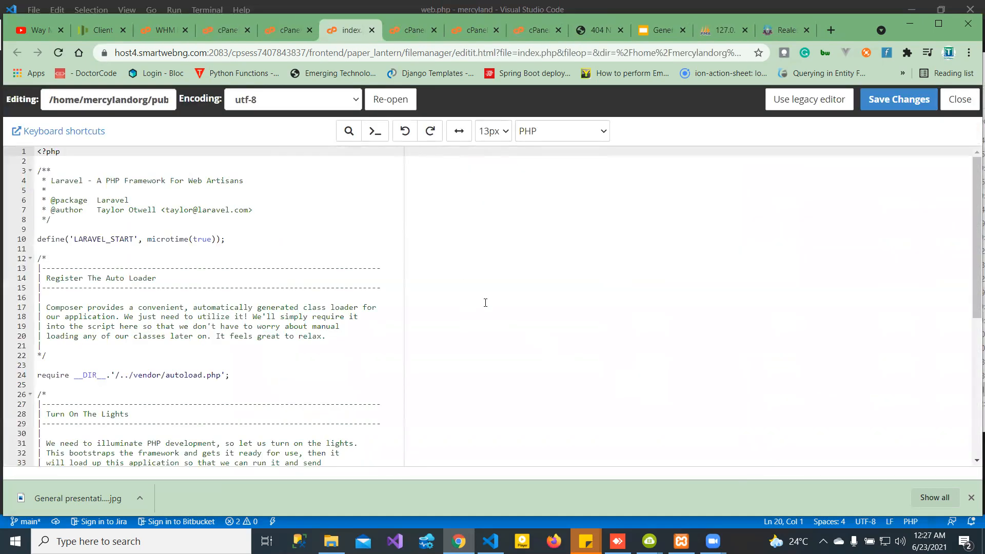
# Step: On line 24, change the require path from /../vendor/autoload.php to /webapp/vendor/autoload.php
pyautogui.doubleClick(125, 380)
pyautogui.click(126, 376)
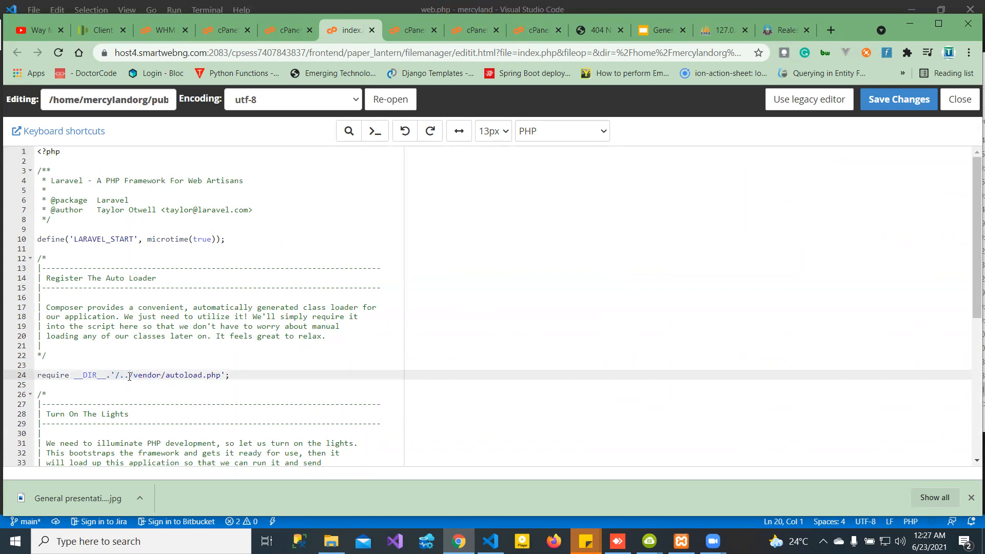
pyautogui.press('BackSpace')
pyautogui.press('BackSpace')
pyautogui.write('webapp')
pyautogui.press('Left')
pyautogui.press('Left')
pyautogui.press('Left')
pyautogui.press('Left')
pyautogui.press('Left')
pyautogui.write('..')
pyautogui.write('/')
pyautogui.press('BackSpace')
pyautogui.press('BackSpace')
pyautogui.press('BackSpace')
pyautogui.doubleClick(136, 375)
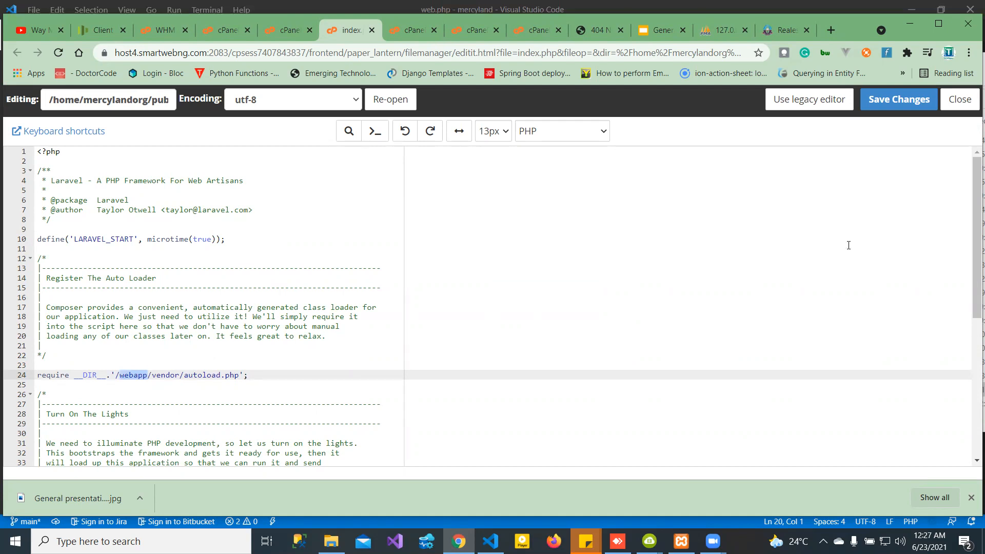
# Step: On line 38, change the path to /webapp/bootstrap/app.php and save index.php
pyautogui.moveTo(973, 233); pyautogui.dragTo(971, 318)
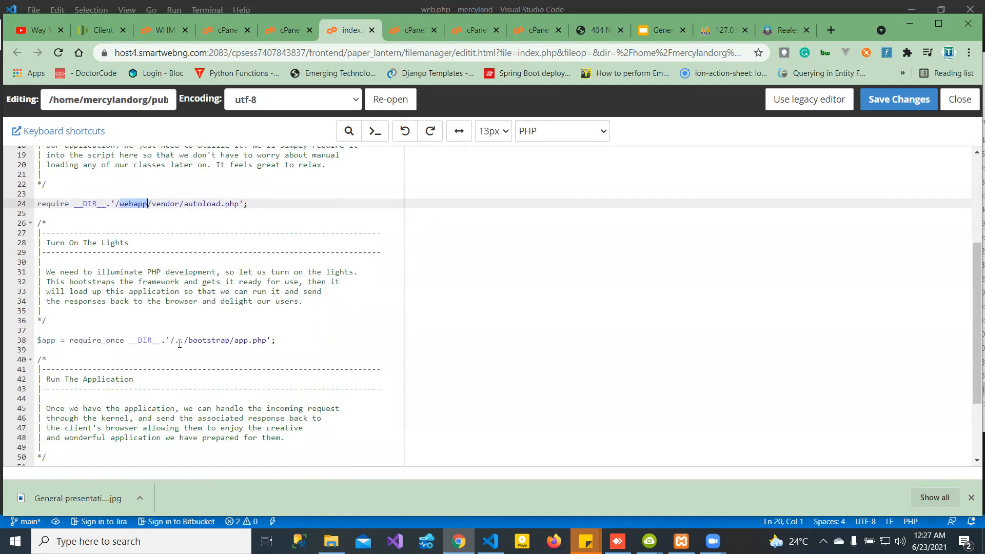
pyautogui.moveTo(189, 340); pyautogui.dragTo(161, 340)
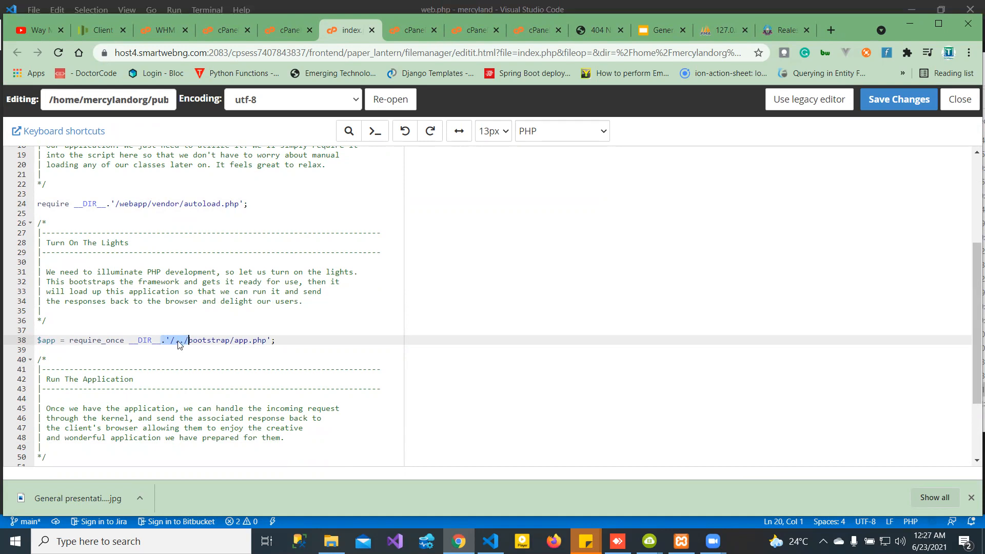
pyautogui.click(179, 342)
pyautogui.press('BackSpace')
pyautogui.press('BackSpace')
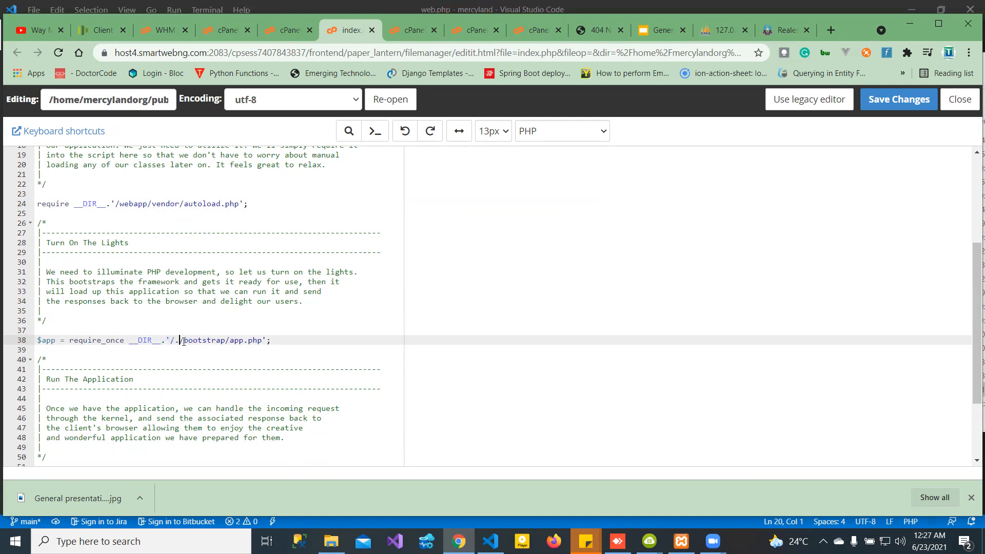
pyautogui.write('webapp/')
pyautogui.click(888, 98)
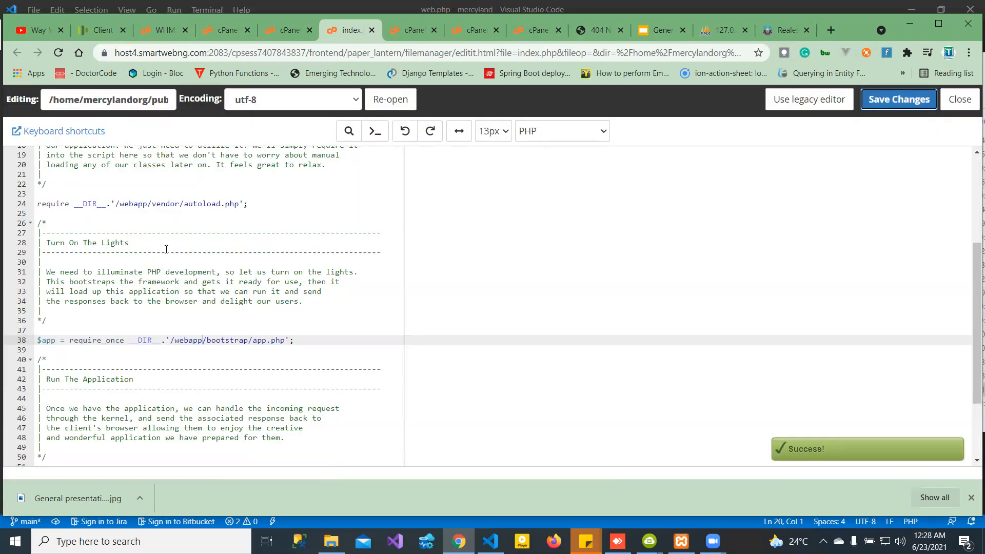
pyautogui.click(880, 99)
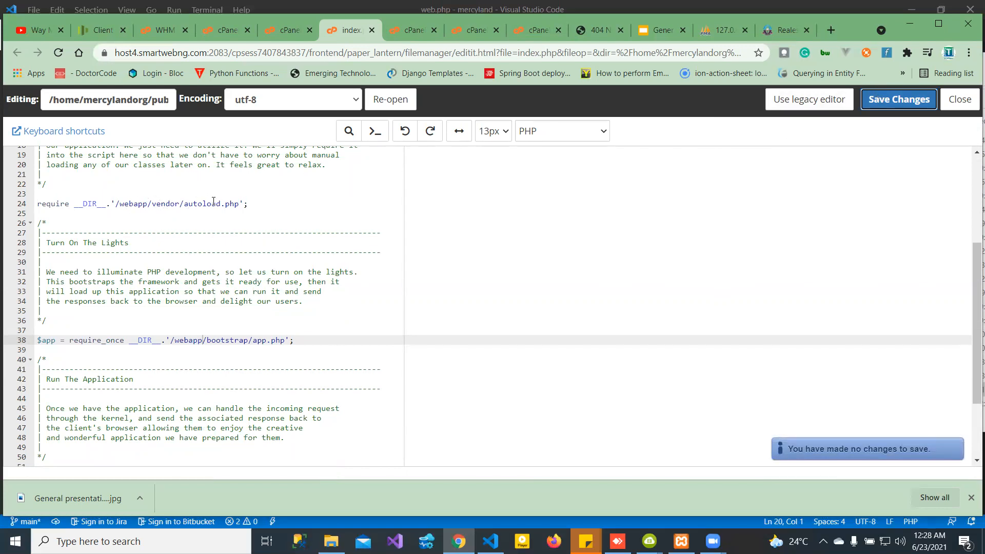
pyautogui.click(277, 35)
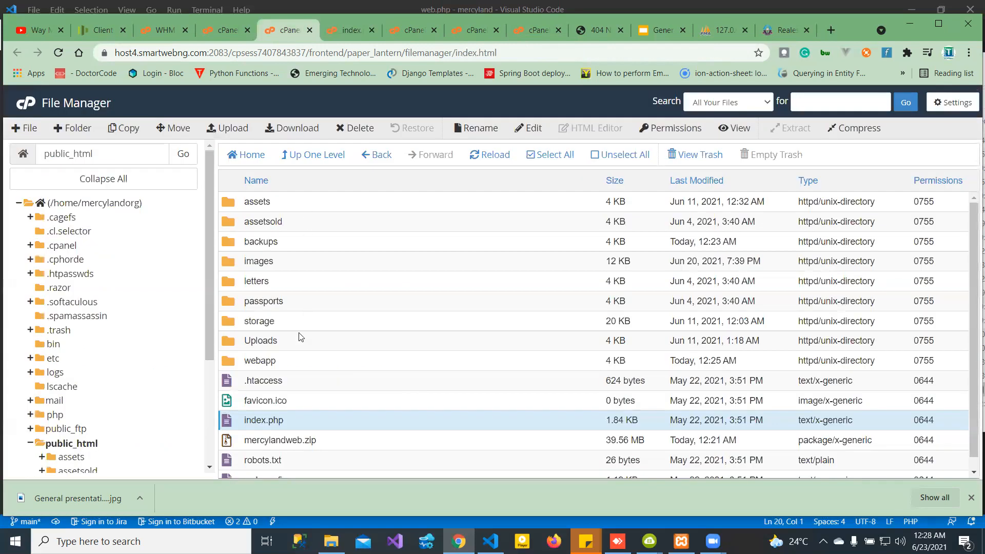
# Step: Browse the webapp and vendor folders in File Manager and recheck the index.php editor
pyautogui.doubleClick(225, 364)
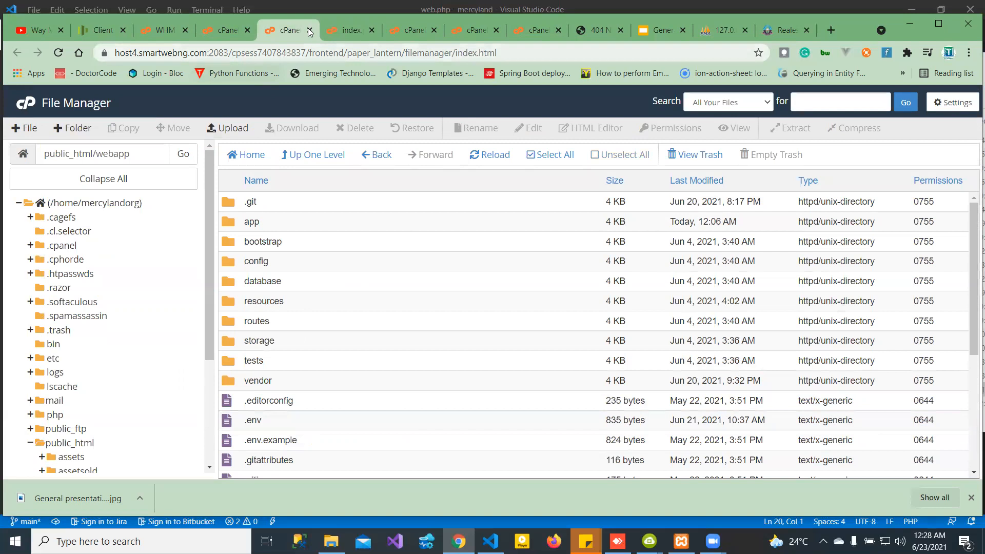
pyautogui.click(329, 34)
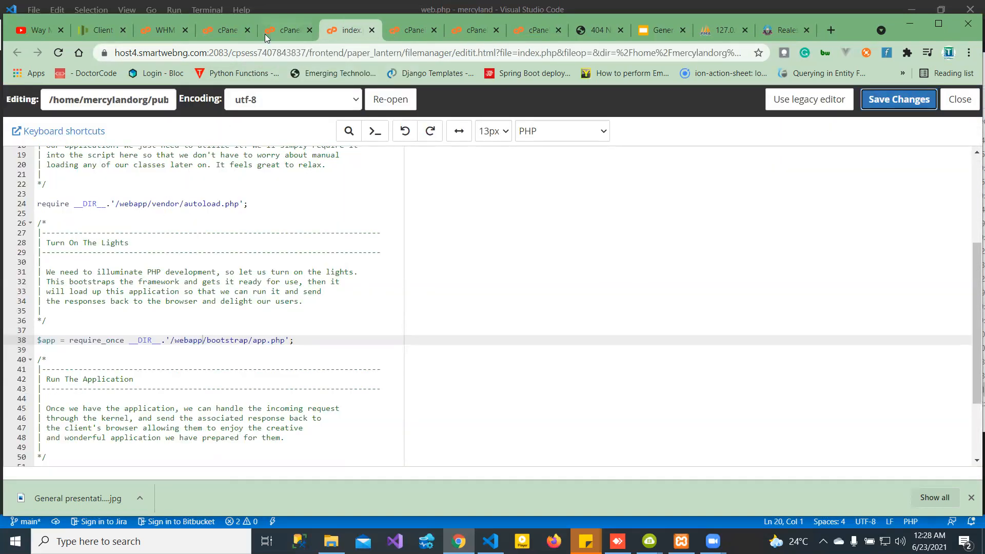
pyautogui.click(280, 33)
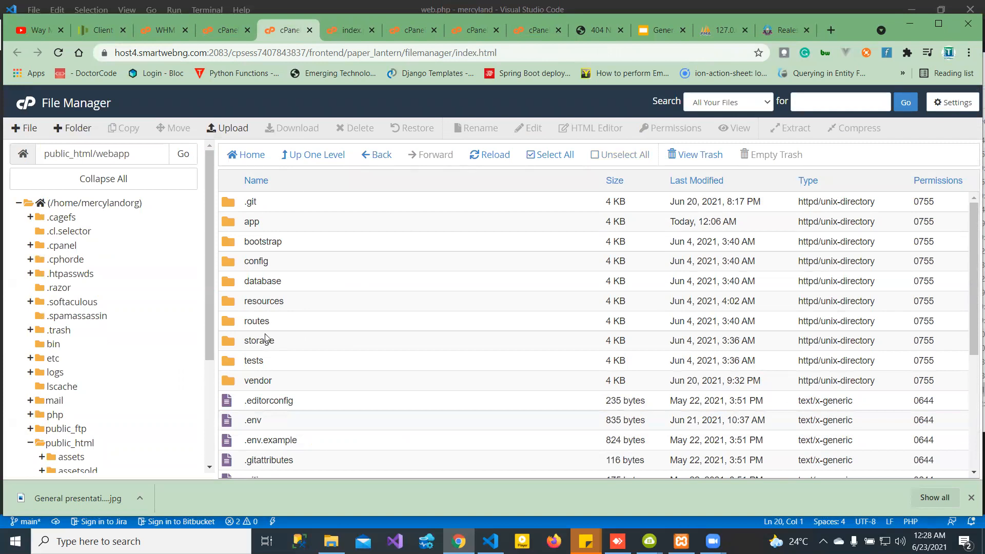
pyautogui.doubleClick(228, 382)
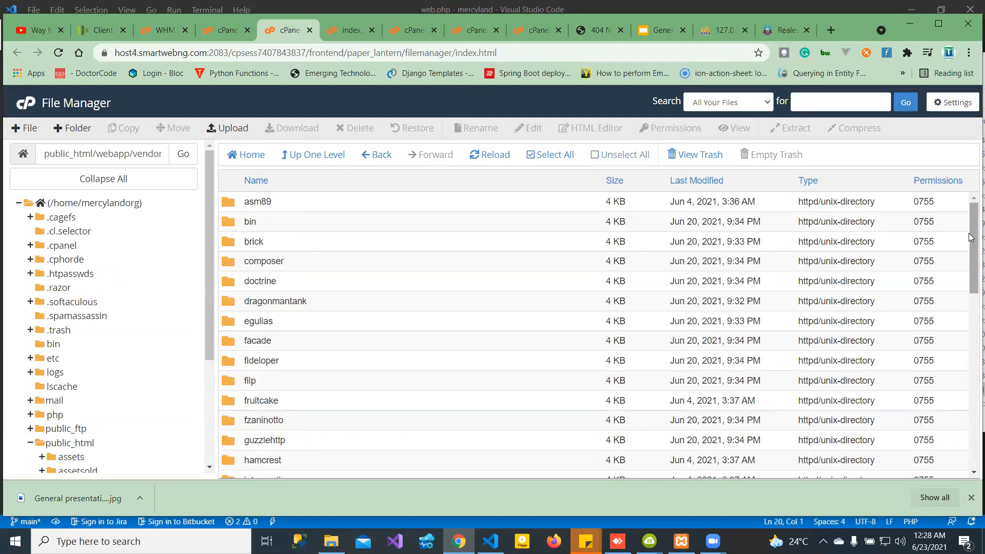
pyautogui.moveTo(971, 256); pyautogui.dragTo(971, 431)
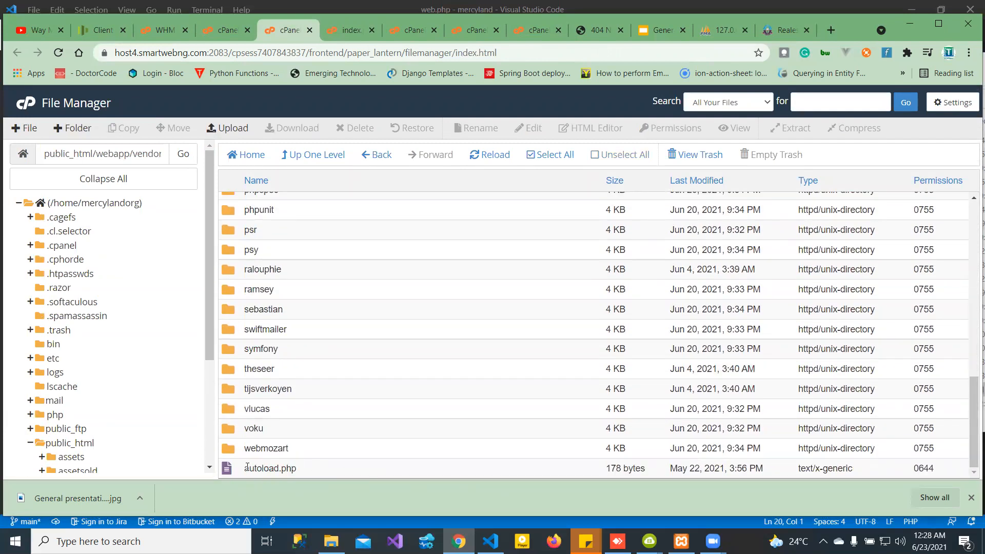
pyautogui.click(218, 35)
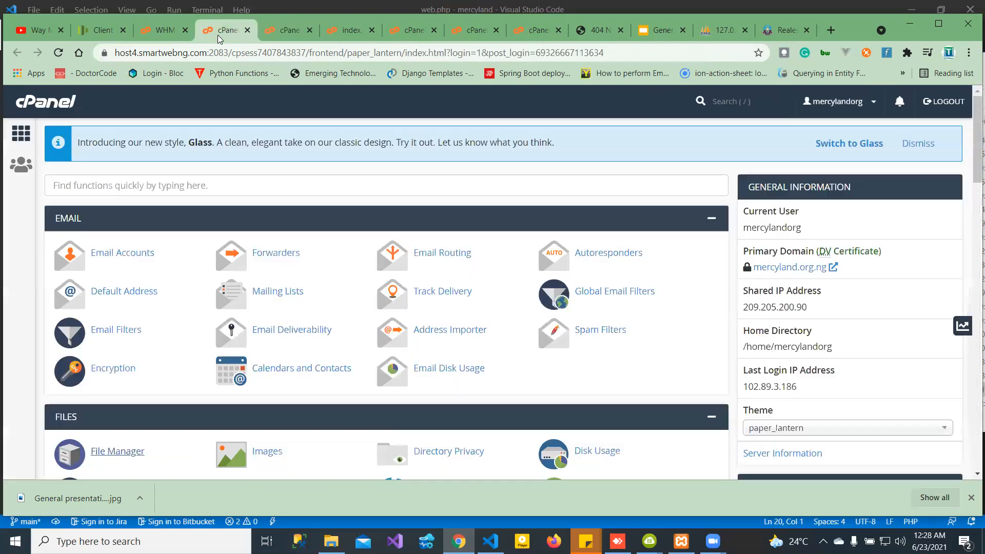
pyautogui.click(355, 31)
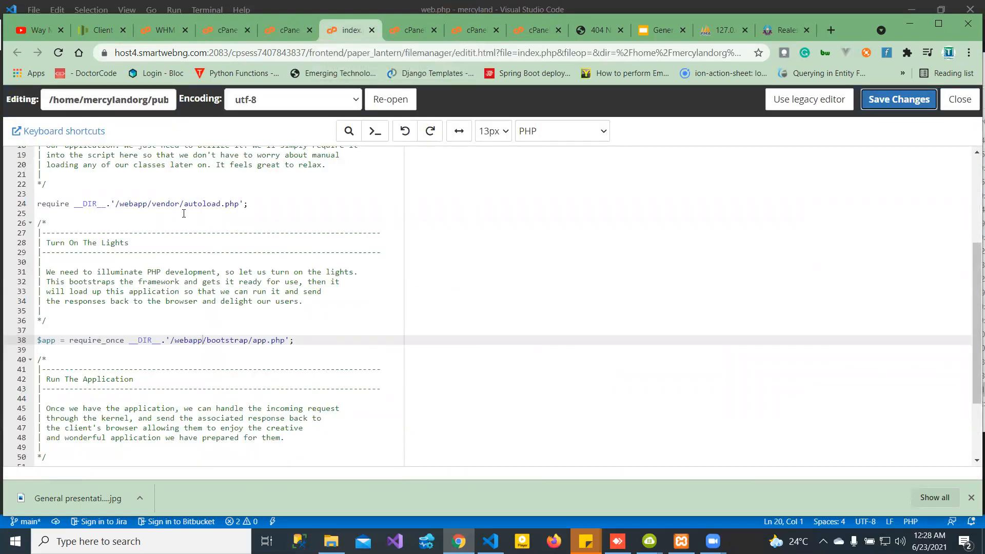
pyautogui.click(203, 196)
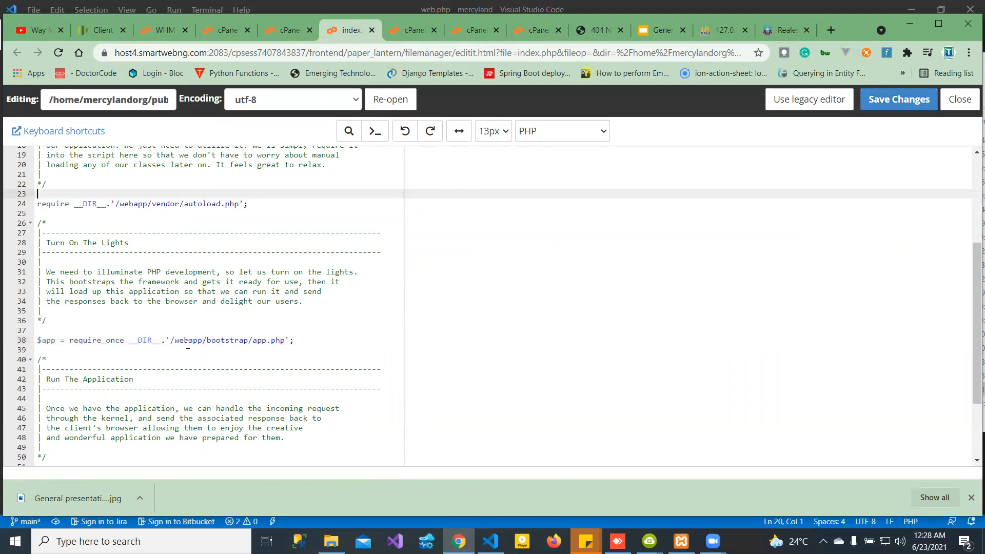
pyautogui.click(273, 37)
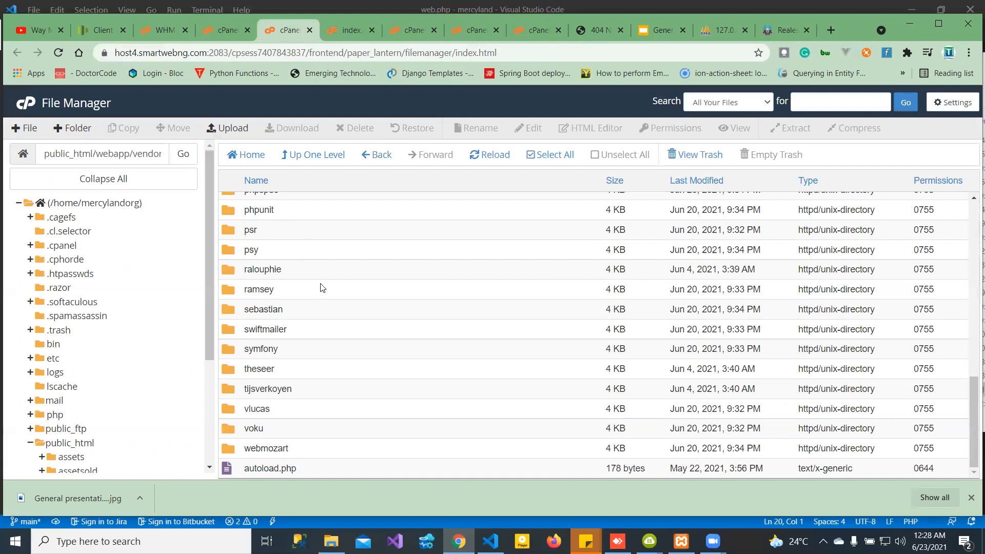
# Step: Open the webapp/bootstrap folder and save index.php again
pyautogui.click(285, 159)
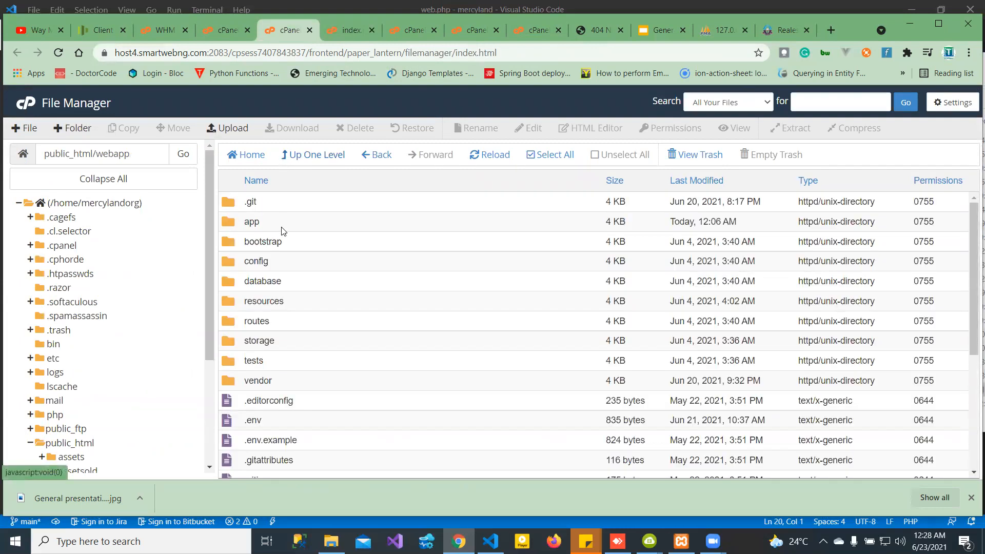
pyautogui.doubleClick(230, 247)
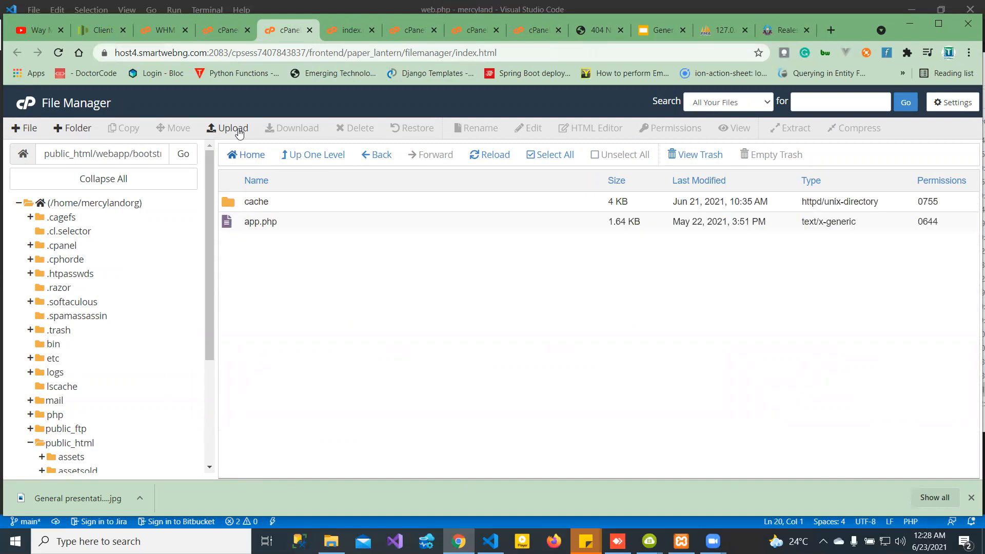
pyautogui.click(209, 36)
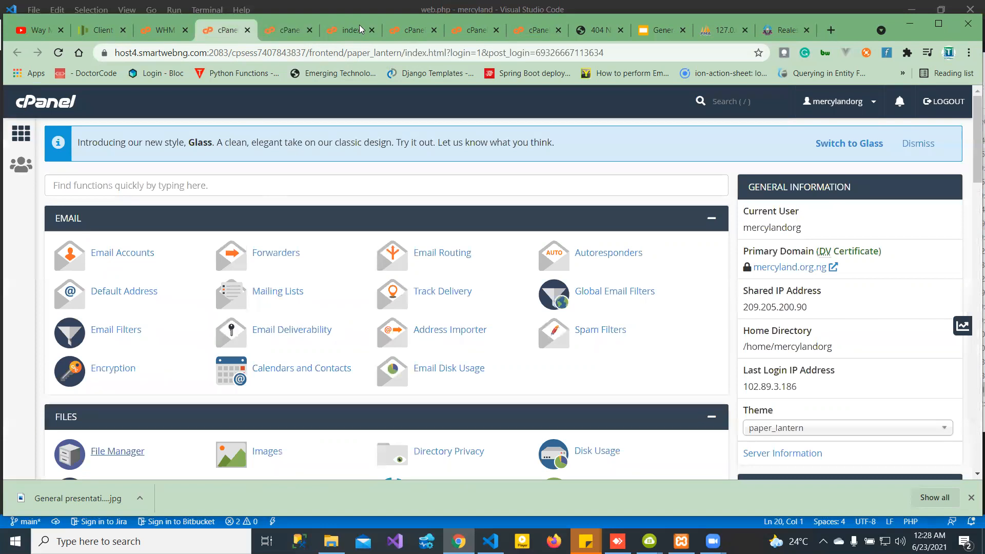
pyautogui.click(336, 30)
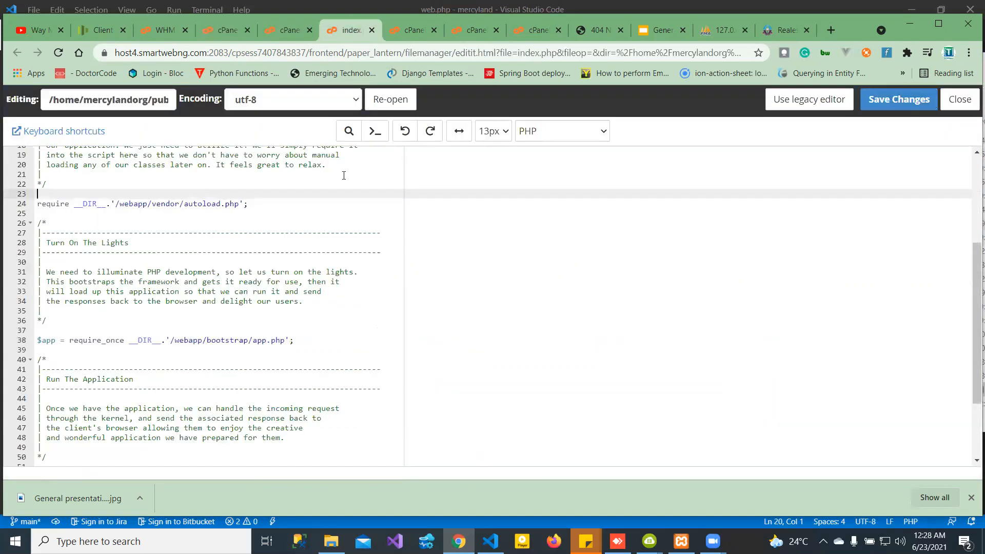
pyautogui.click(884, 107)
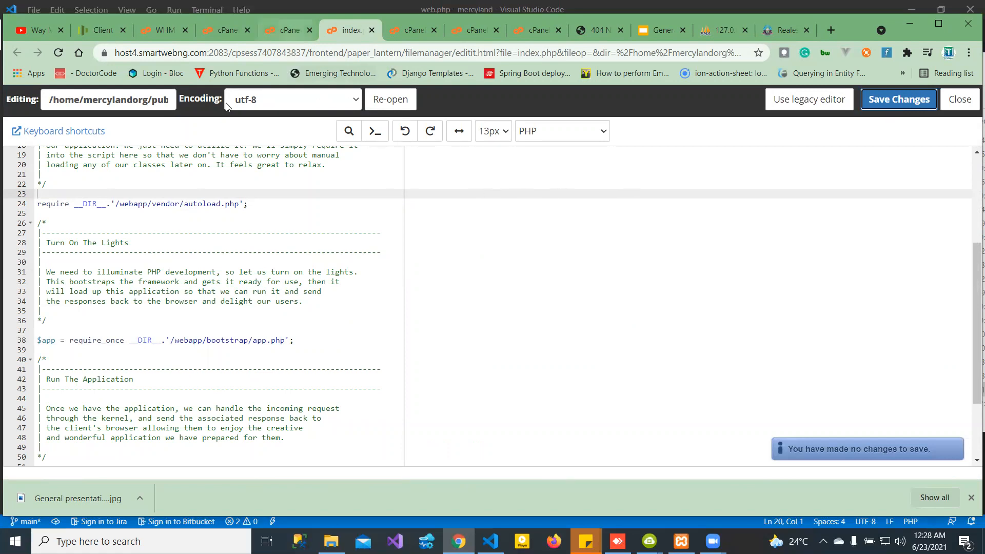
# Step: Check the local site, then open the live mercyland.org.ng site from the cPanel dashboard
pyautogui.click(777, 30)
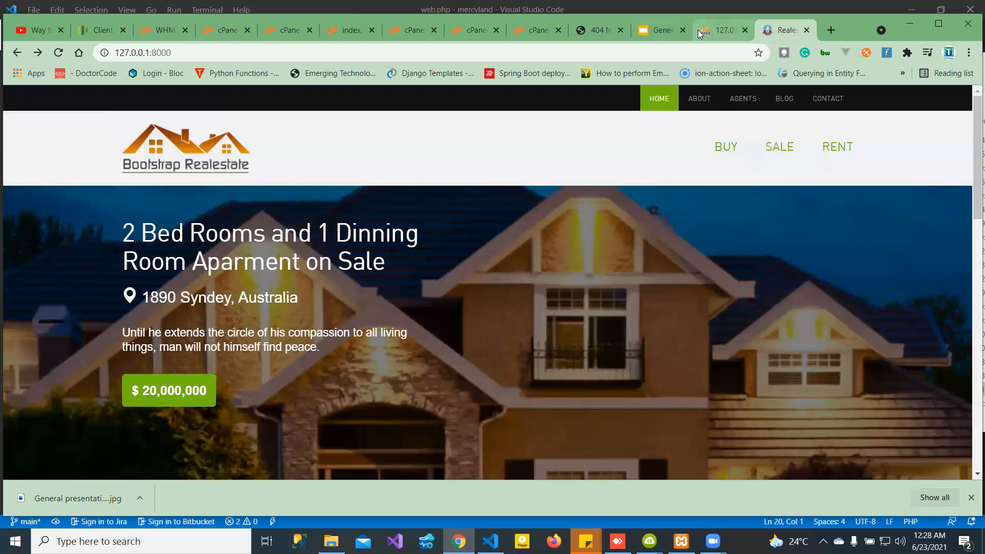
pyautogui.click(219, 31)
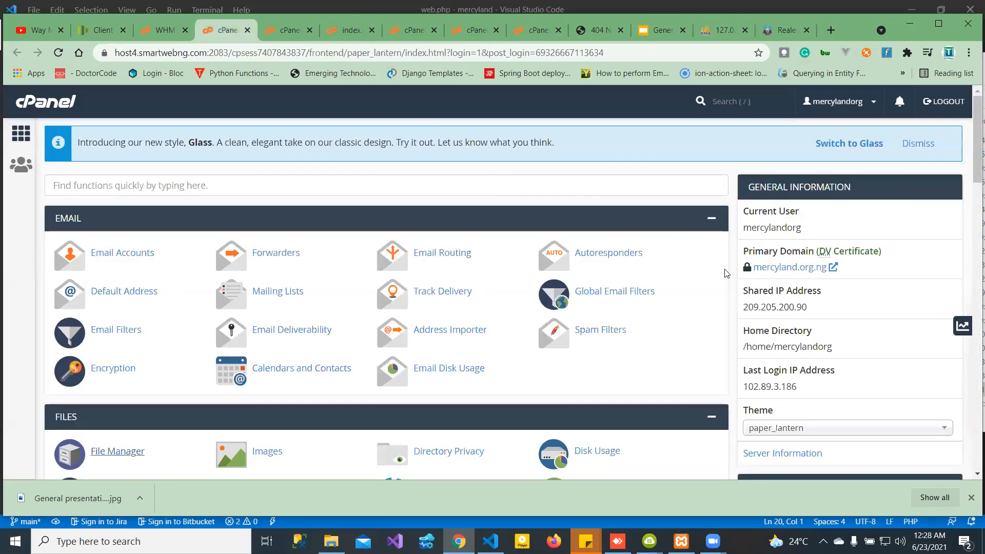
pyautogui.click(771, 267)
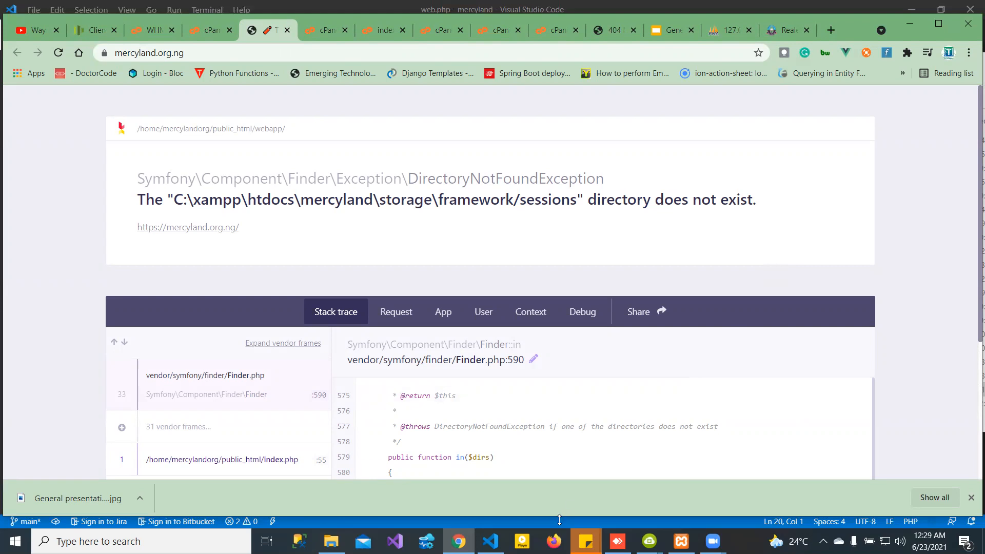
# Step: Switch from Chrome to Visual Studio Code, showing the local project's routes/web.php
pyautogui.click(490, 541)
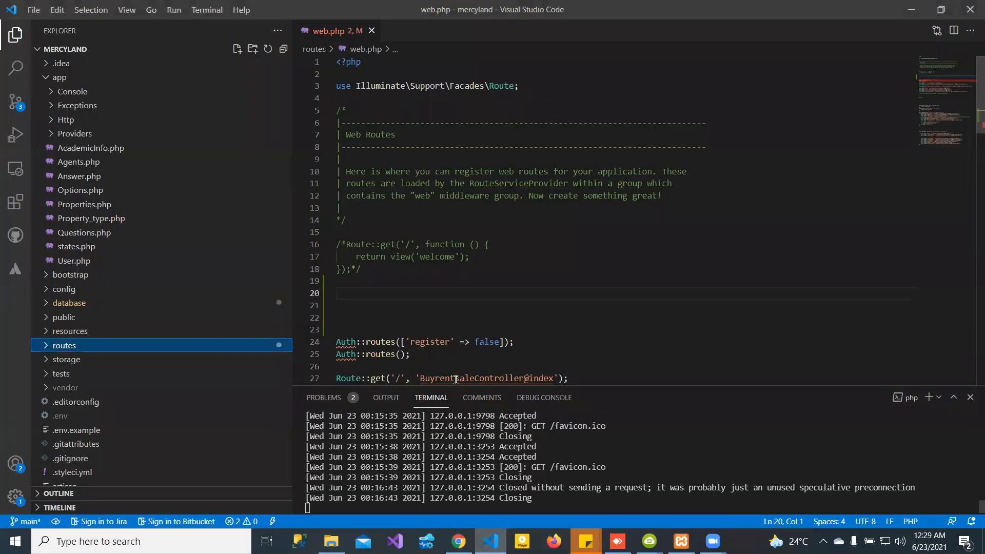
# Step: Run php artisan cache:clear in a new VS Code terminal, then bring back Chrome's error page
pyautogui.click(207, 9)
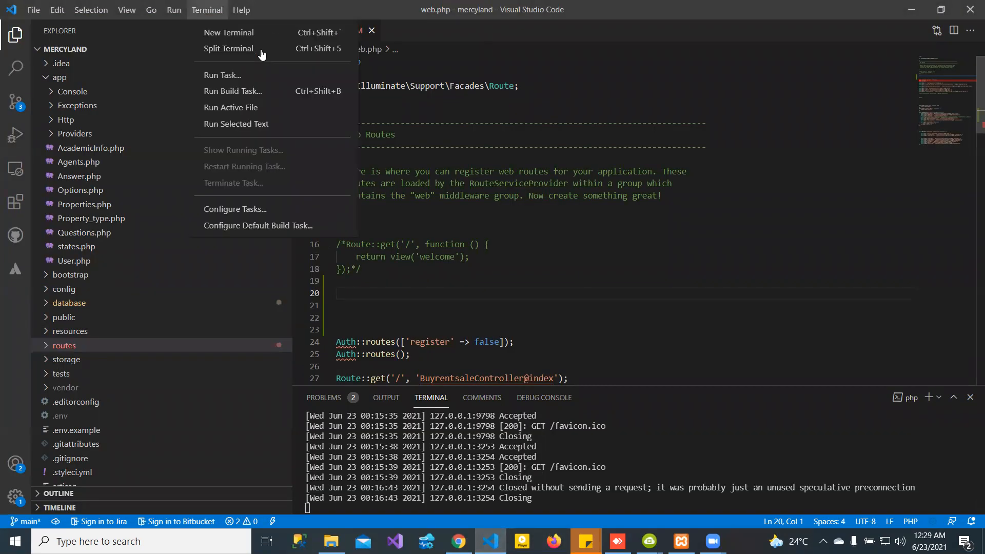
pyautogui.click(219, 34)
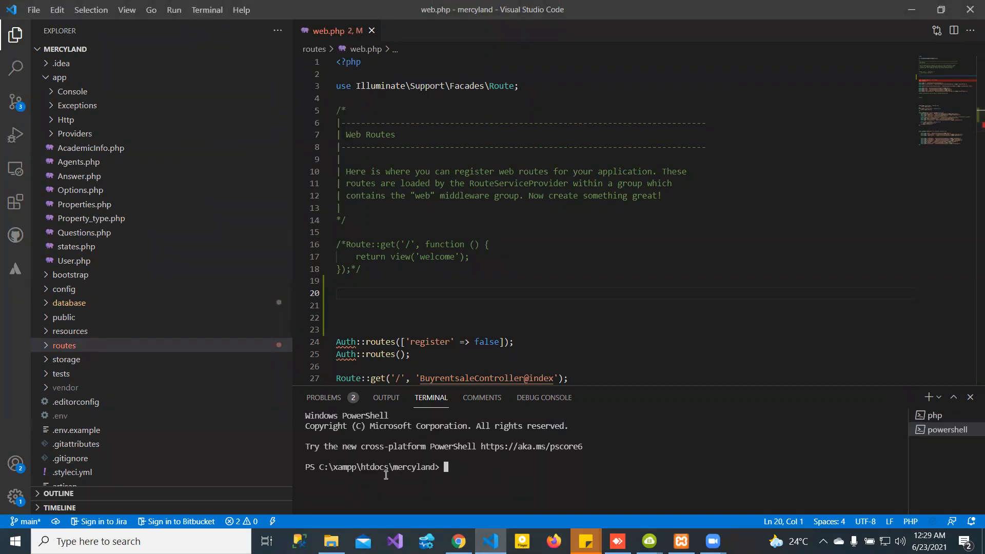
pyautogui.write('php')
pyautogui.write(' artisa')
pyautogui.write('n ')
pyautogui.write('c')
pyautogui.write('a')
pyautogui.write('tch')
pyautogui.press('BackSpace')
pyautogui.press('BackSpace')
pyautogui.press('BackSpace')
pyautogui.press('BackSpace')
pyautogui.press('BackSpace')
pyautogui.hotkey('alt', 'Tab')
pyautogui.write('ch')
pyautogui.press('BackSpace')
pyautogui.write('ache')
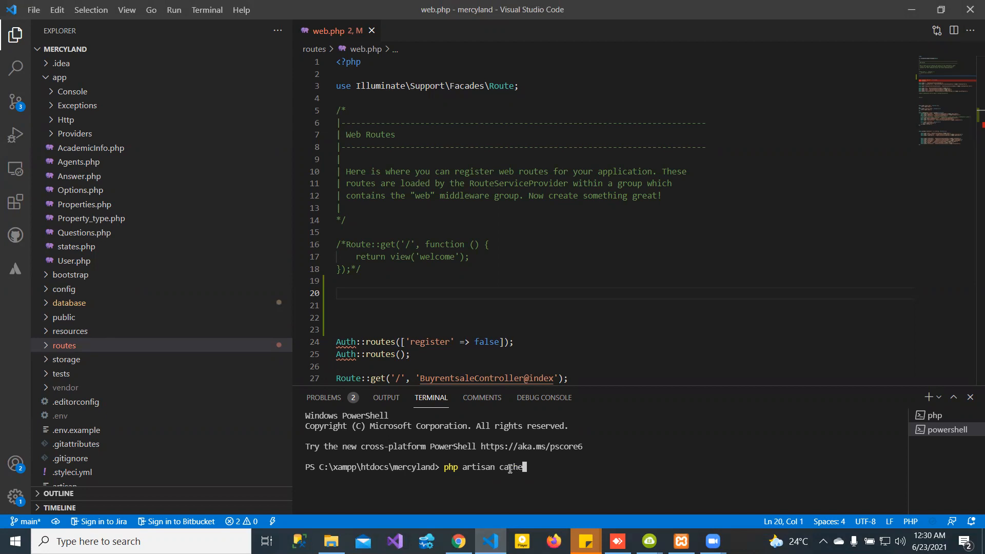
pyautogui.write(':clear')
pyautogui.press('Return')
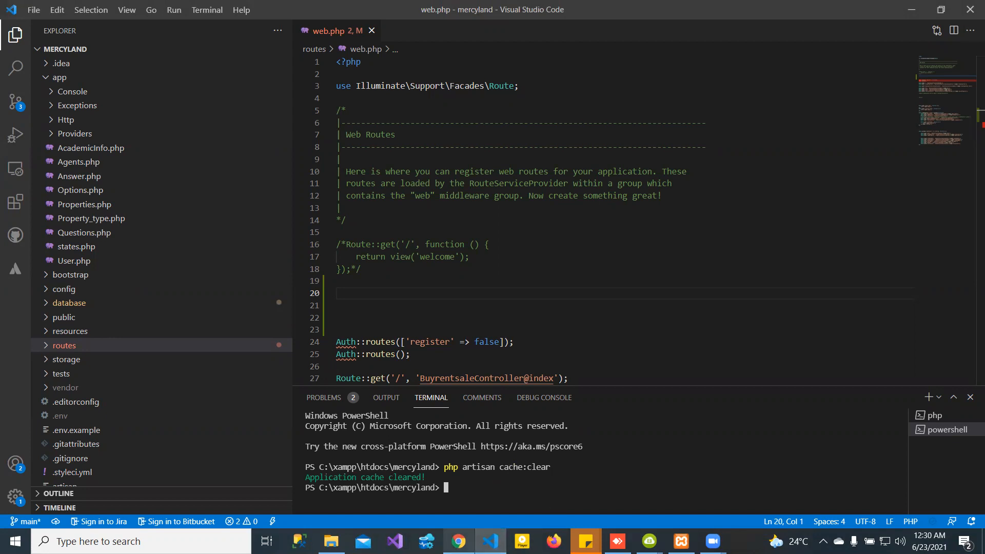
pyautogui.click(459, 541)
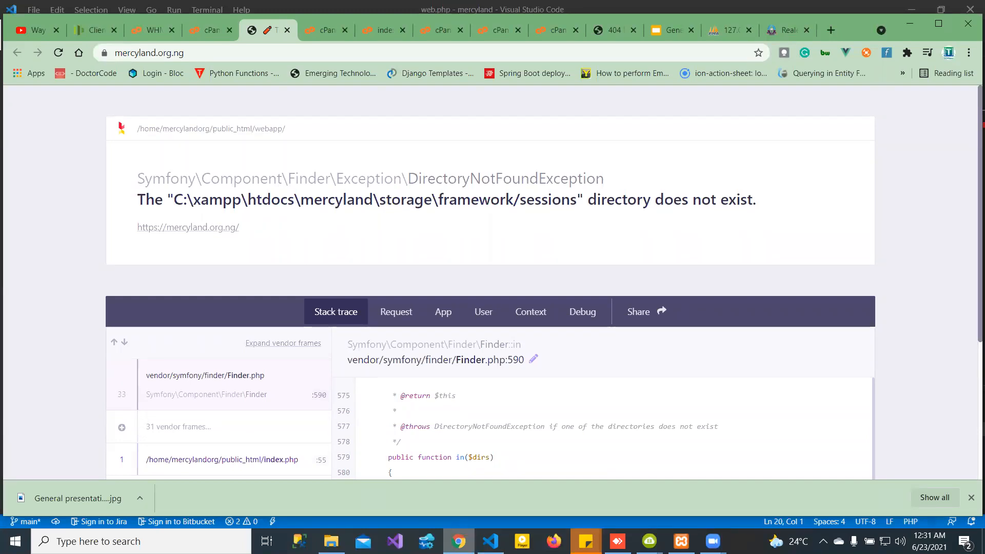
# Step: Toggle between Chrome's error page and VS Code using the taskbar
pyautogui.click(459, 541)
pyautogui.click(459, 541)
pyautogui.click(459, 542)
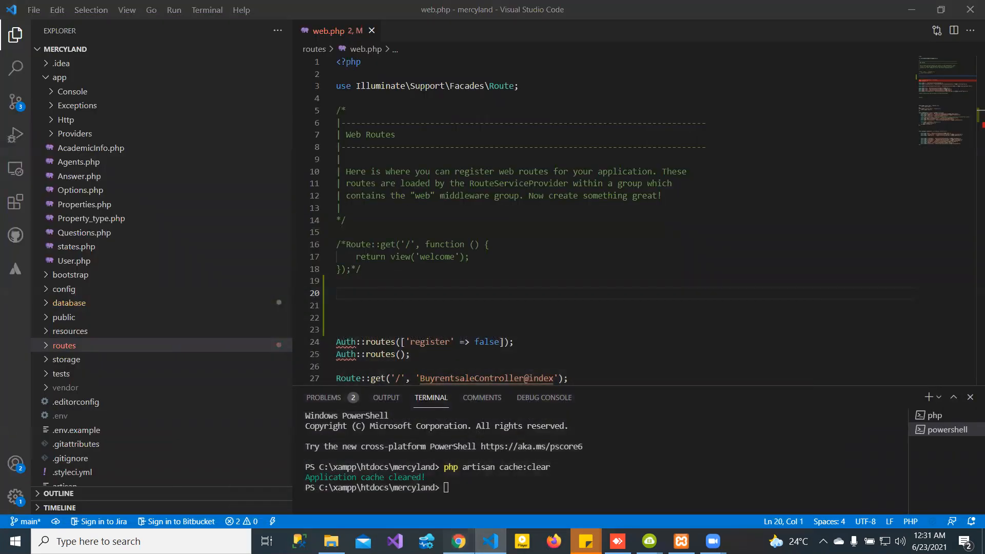
pyautogui.click(458, 541)
pyautogui.click(459, 541)
pyautogui.click(491, 541)
pyautogui.click(491, 542)
# Step: Open the sticky note, select the clear-cache route snippet, and place the cursor on web.php line 21
pyautogui.click(586, 541)
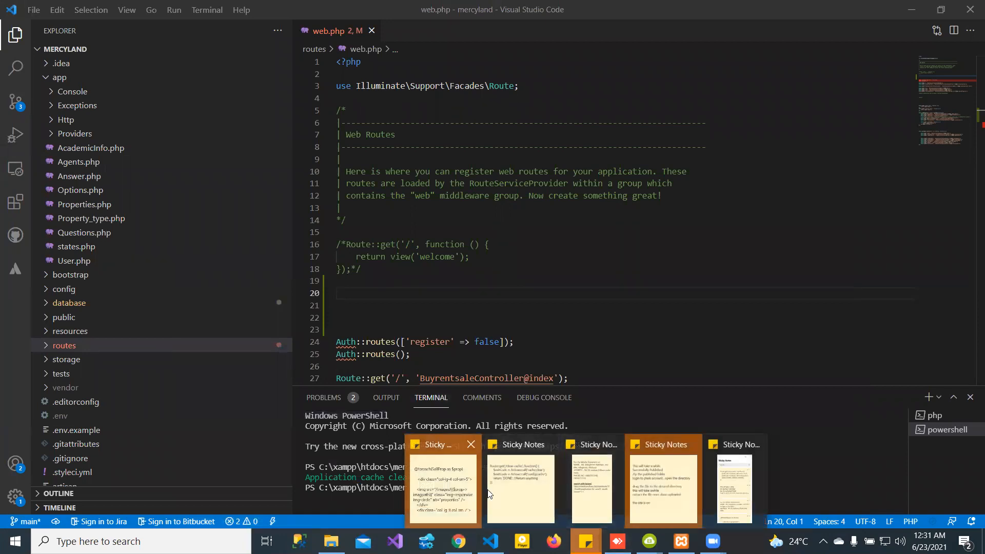
pyautogui.click(504, 494)
pyautogui.moveTo(819, 152); pyautogui.dragTo(783, 92)
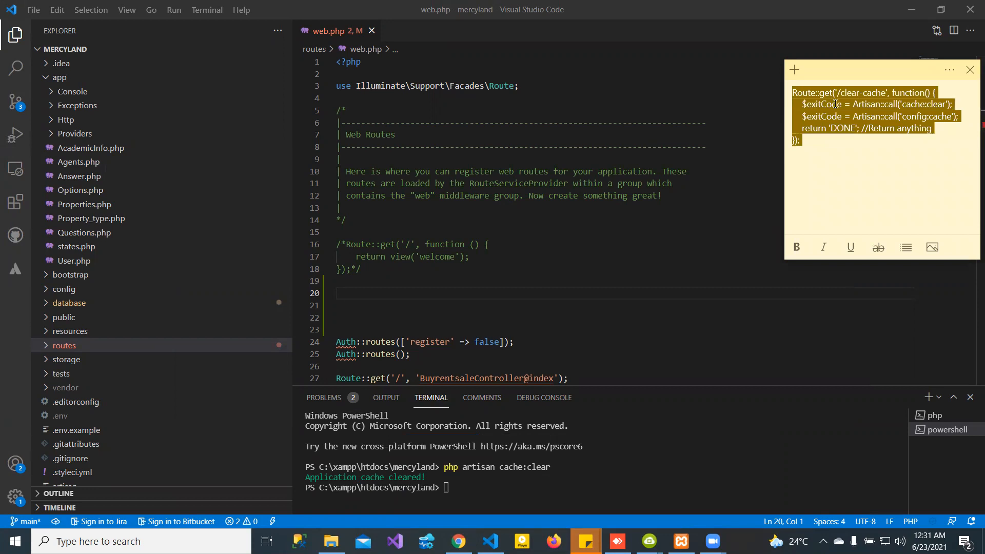
pyautogui.click(668, 231)
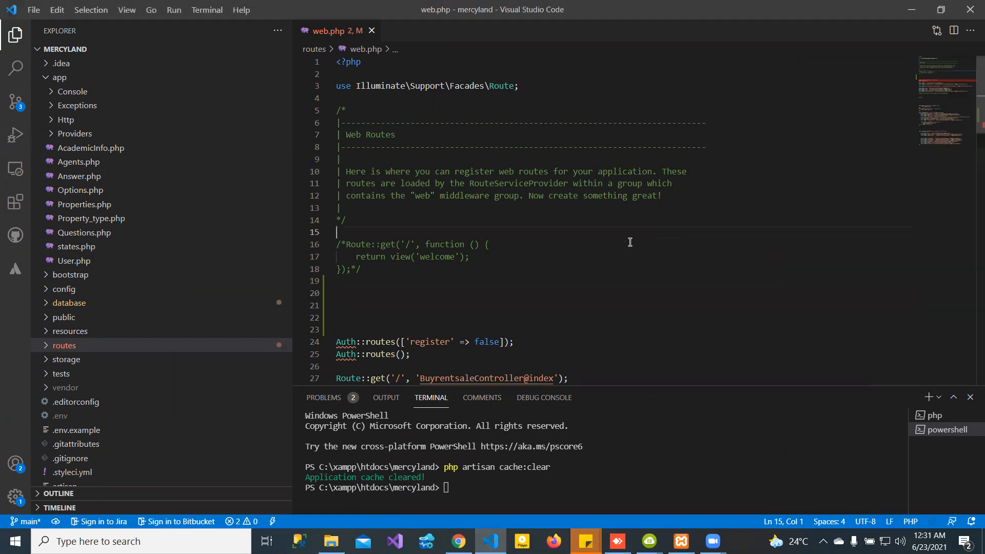
pyautogui.click(348, 304)
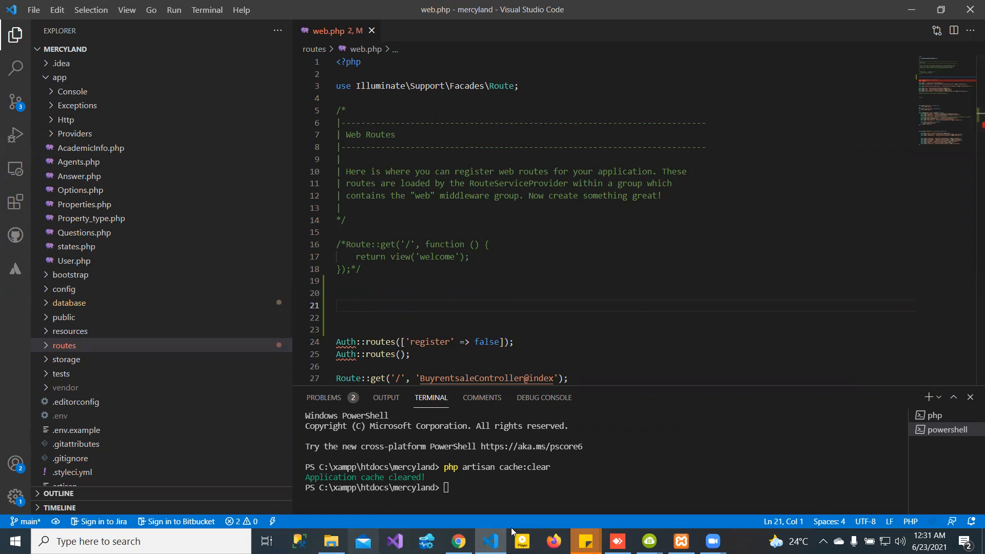
pyautogui.click(458, 541)
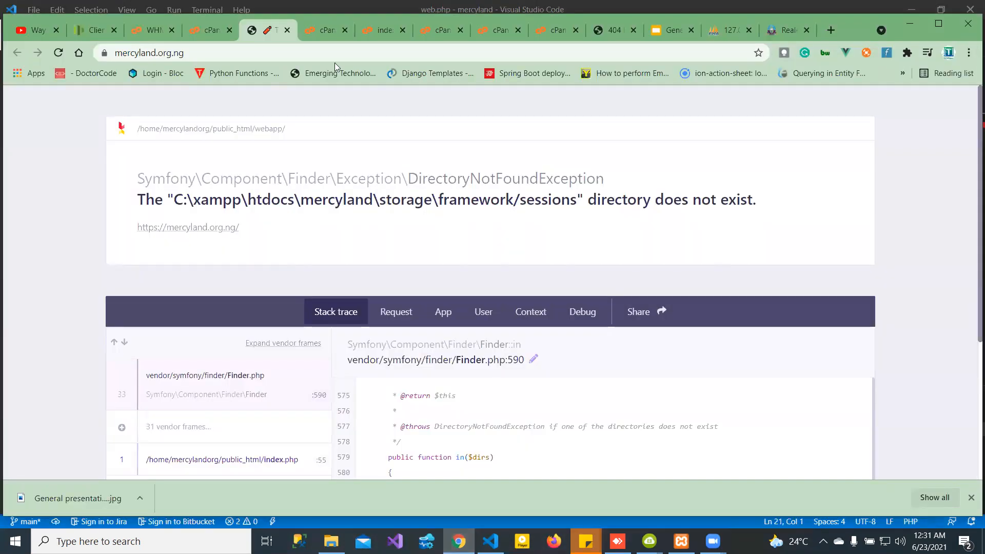
pyautogui.click(315, 31)
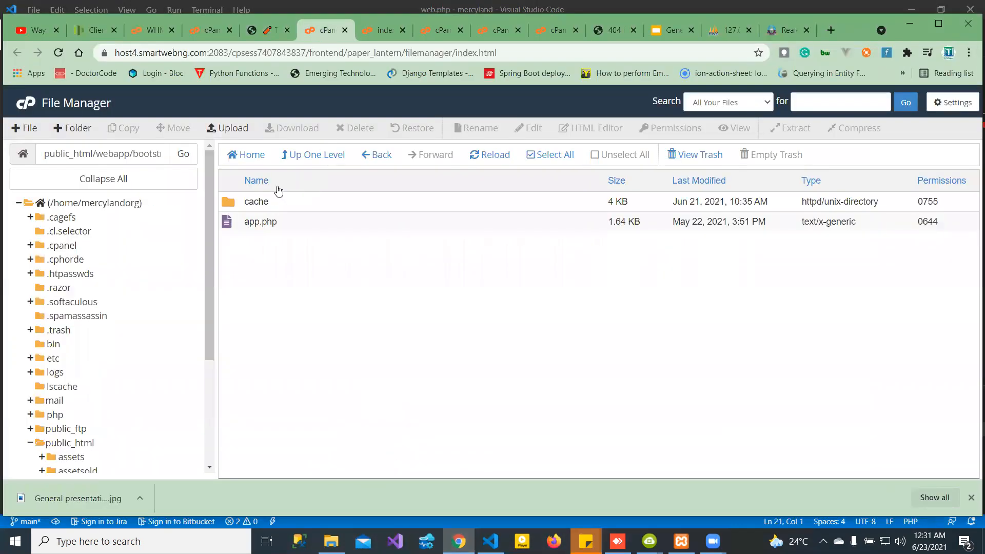
# Step: Navigate to public_html/webapp/routes and open web.php in the code editor with utf-8 encoding
pyautogui.click(298, 157)
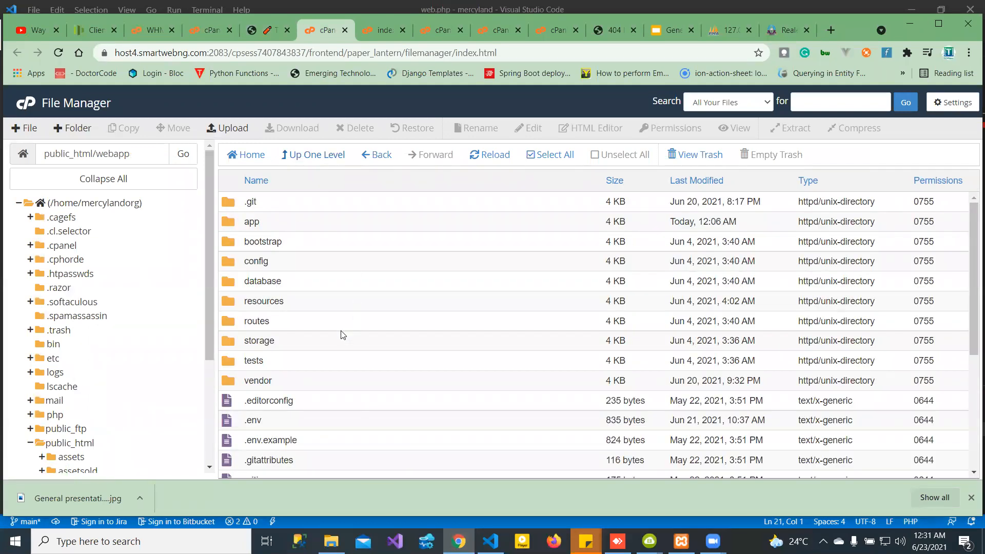
pyautogui.click(307, 160)
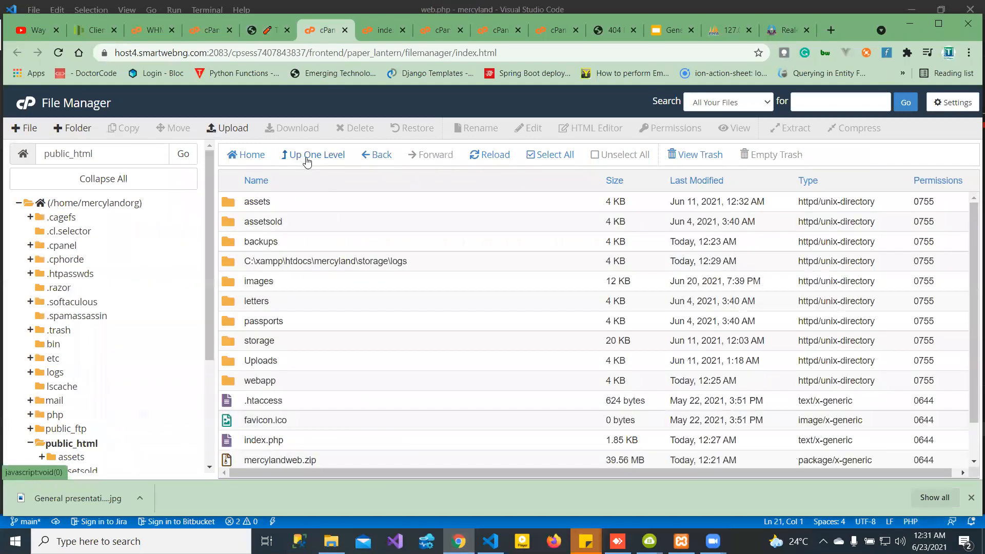
pyautogui.click(73, 443)
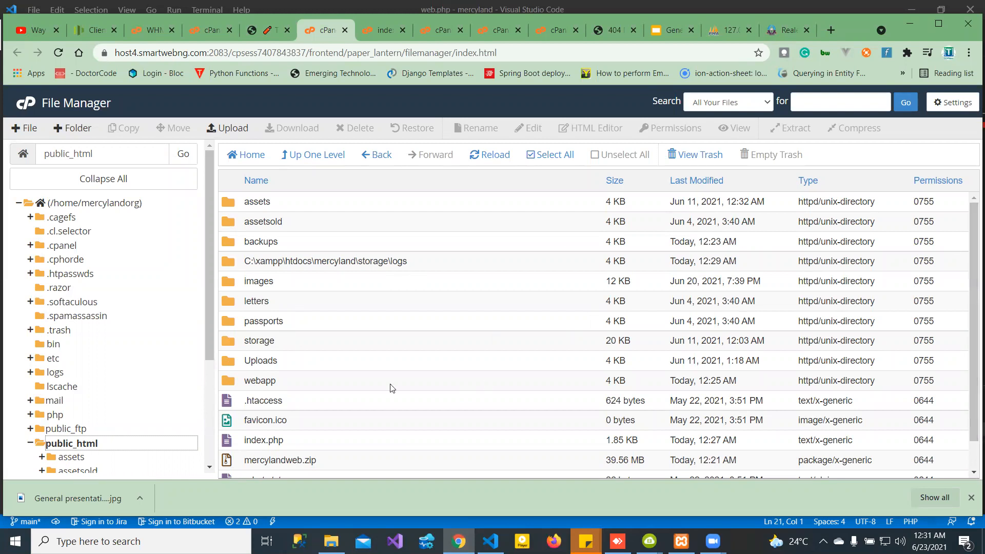
pyautogui.doubleClick(232, 383)
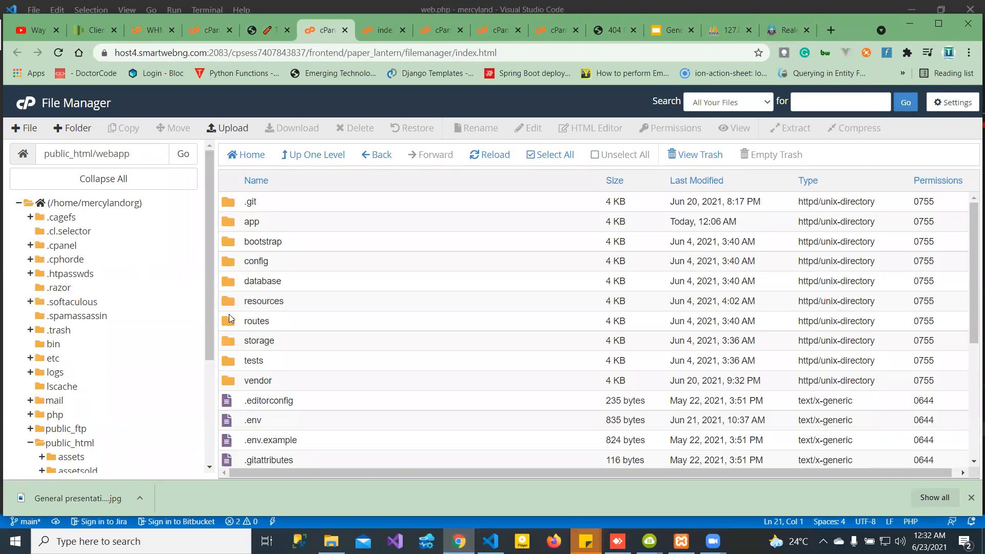
pyautogui.doubleClick(228, 323)
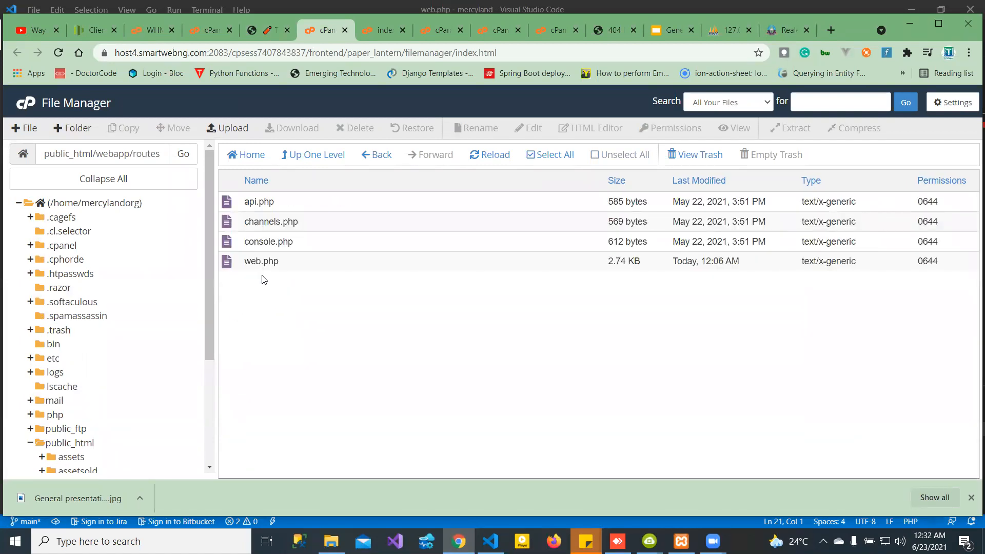
pyautogui.click(223, 267)
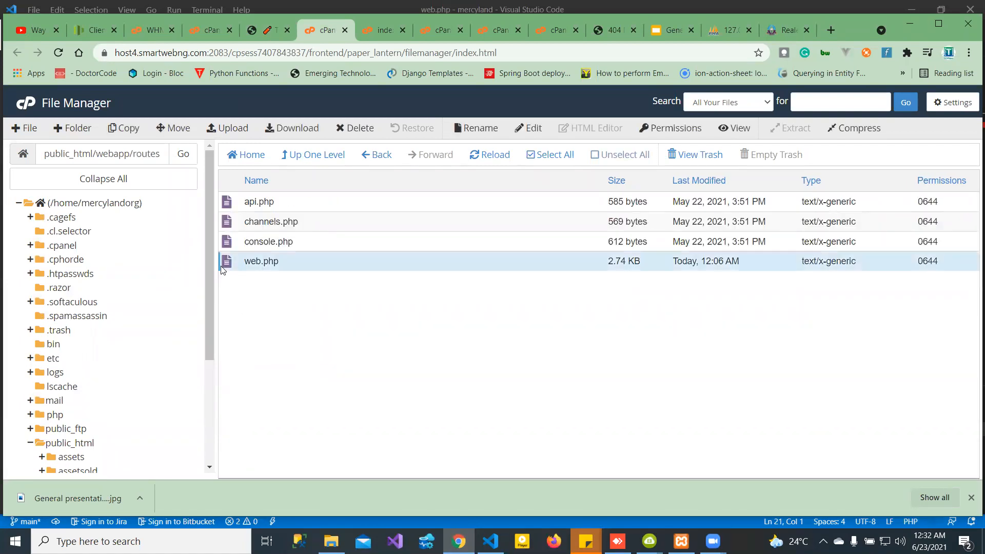
pyautogui.rightClick(233, 263)
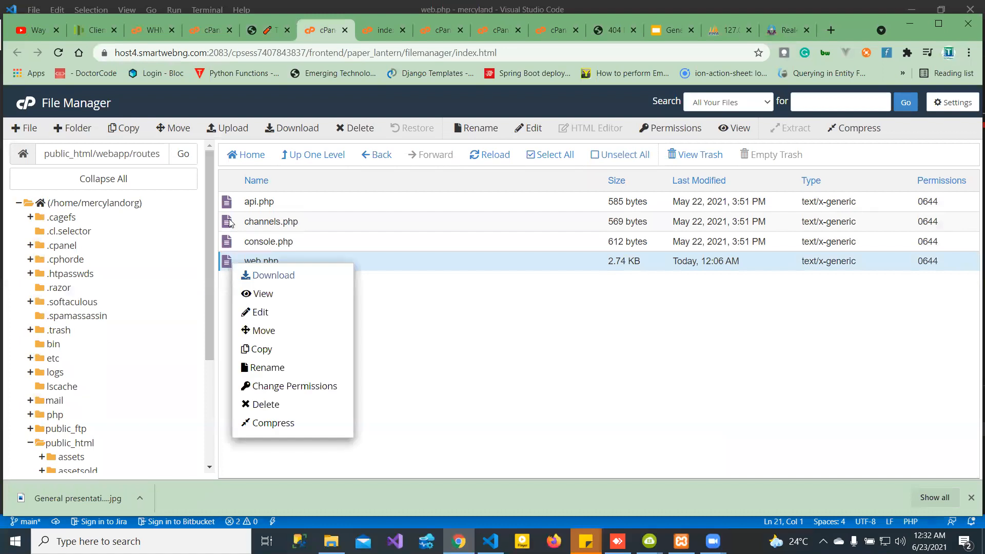
pyautogui.click(261, 312)
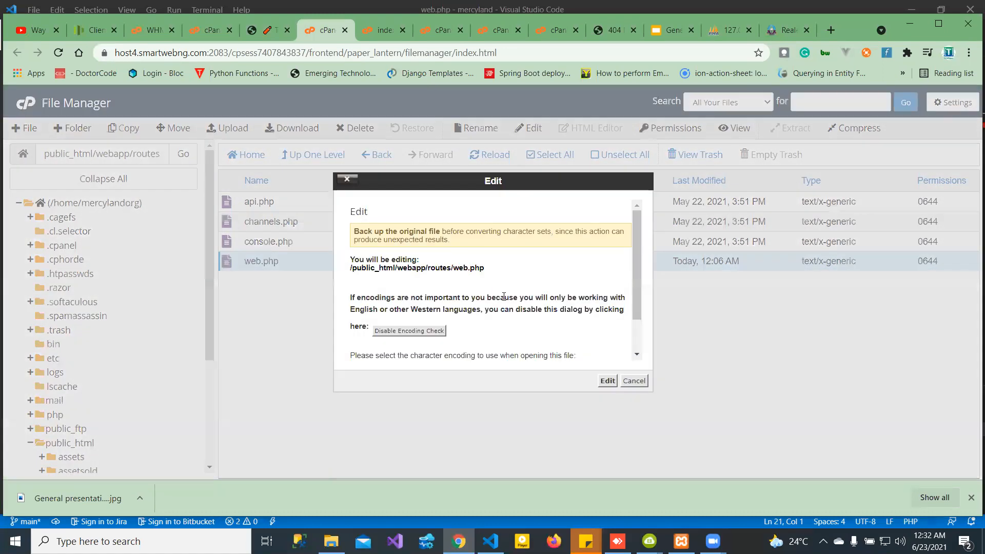
pyautogui.click(607, 382)
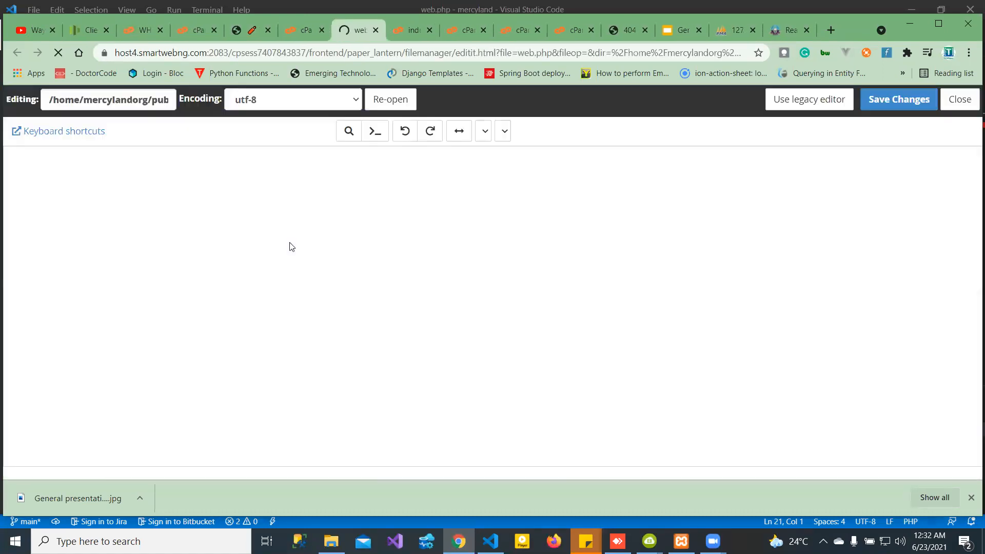
# Step: Paste the /clear-cache route block at line 22 of the server's web.php and save it
pyautogui.click(57, 359)
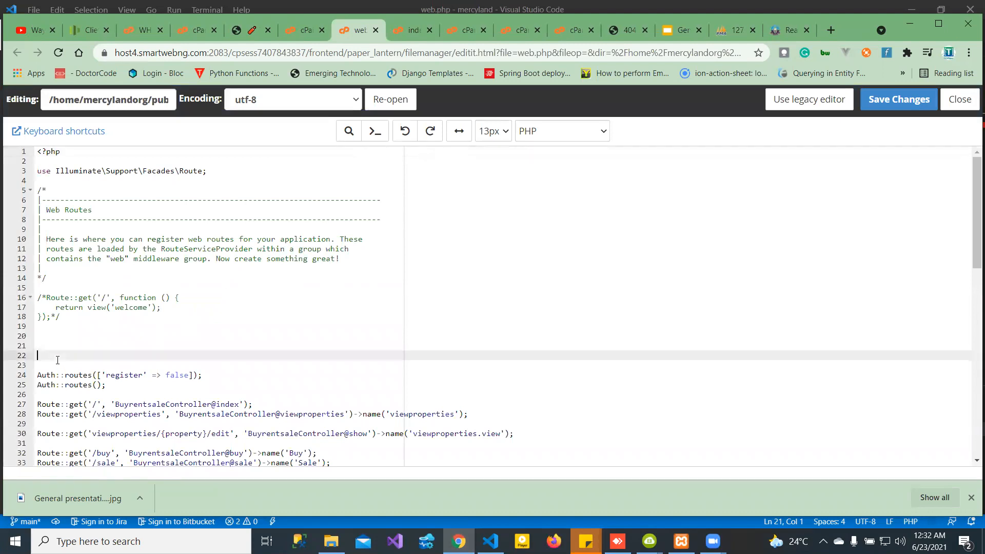
pyautogui.write("Route::get('/clear-cache', function() {     $exitCode = Artisan::call('cache:clear');     $exitCode = Artisan::call('config:cache');     return 'DONE'; //Return anything });")
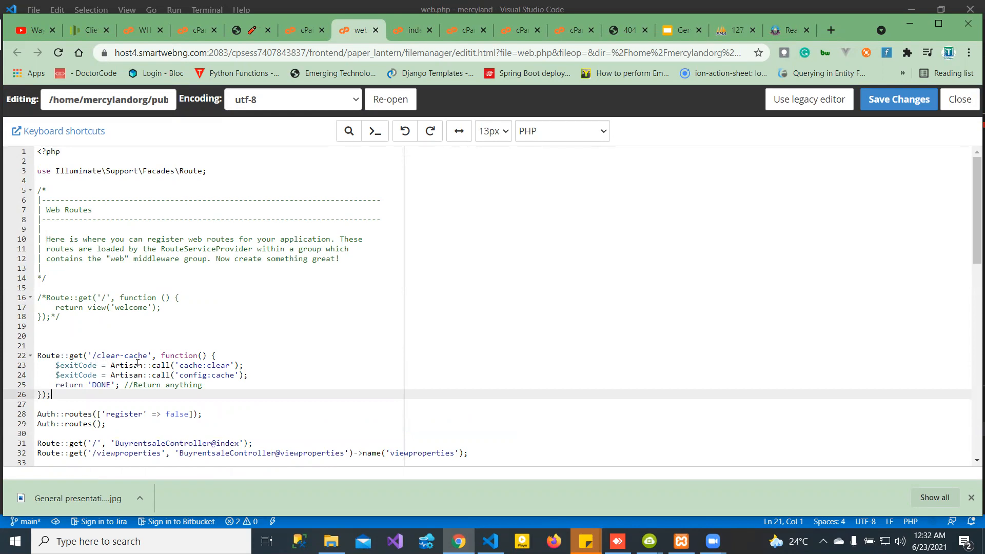
pyautogui.moveTo(150, 356); pyautogui.dragTo(89, 353)
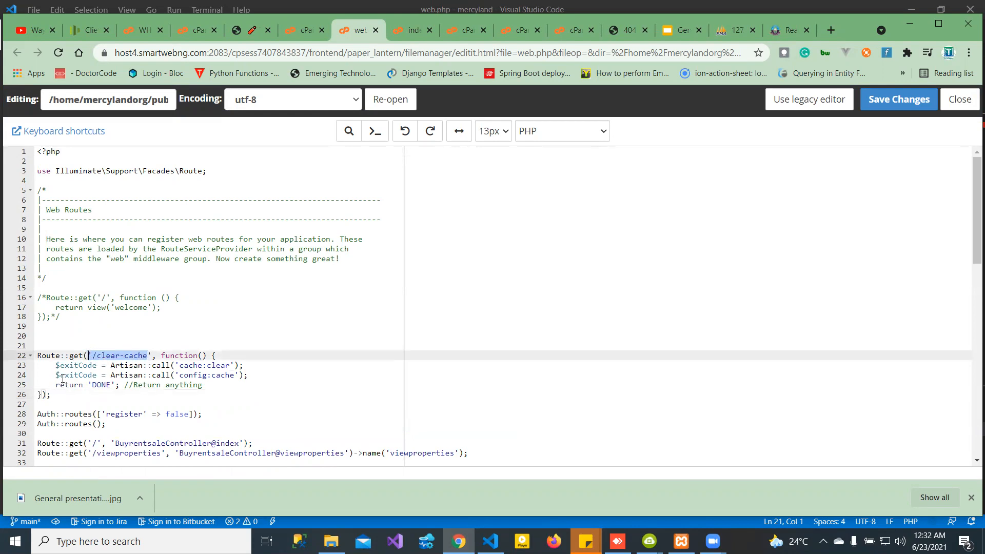
pyautogui.click(124, 356)
pyautogui.moveTo(93, 356); pyautogui.dragTo(147, 354)
pyautogui.click(874, 106)
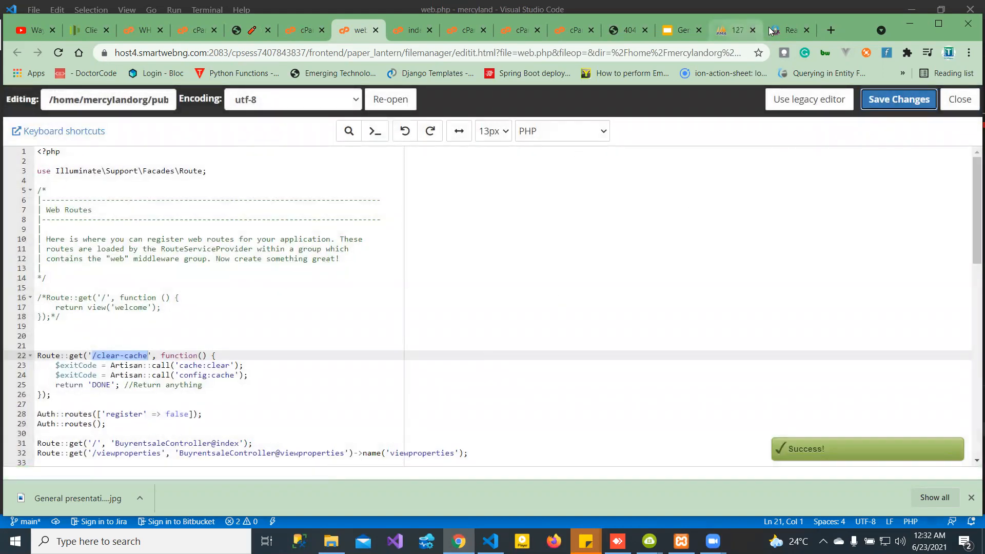
pyautogui.click(832, 28)
# Step: Load mercyland.org.ng/clear-cache in the new tab, fixing the doubled slash in the address
pyautogui.click(711, 59)
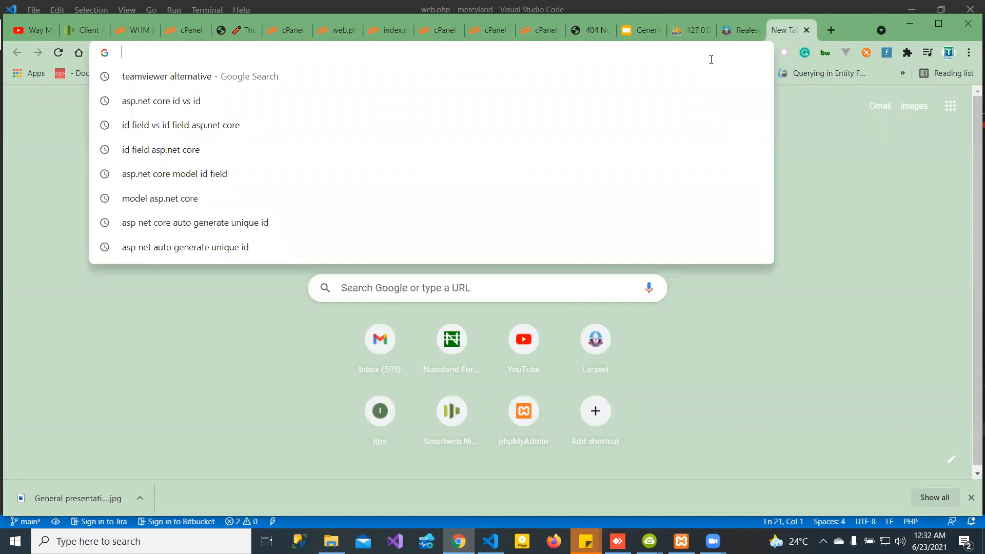
pyautogui.write('me')
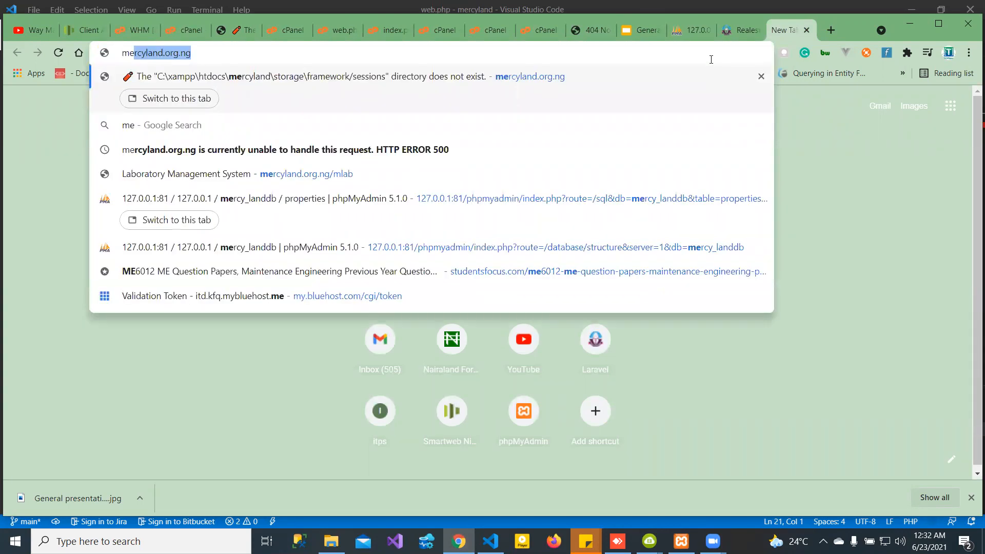
pyautogui.press('Right')
pyautogui.write('//clear-cache')
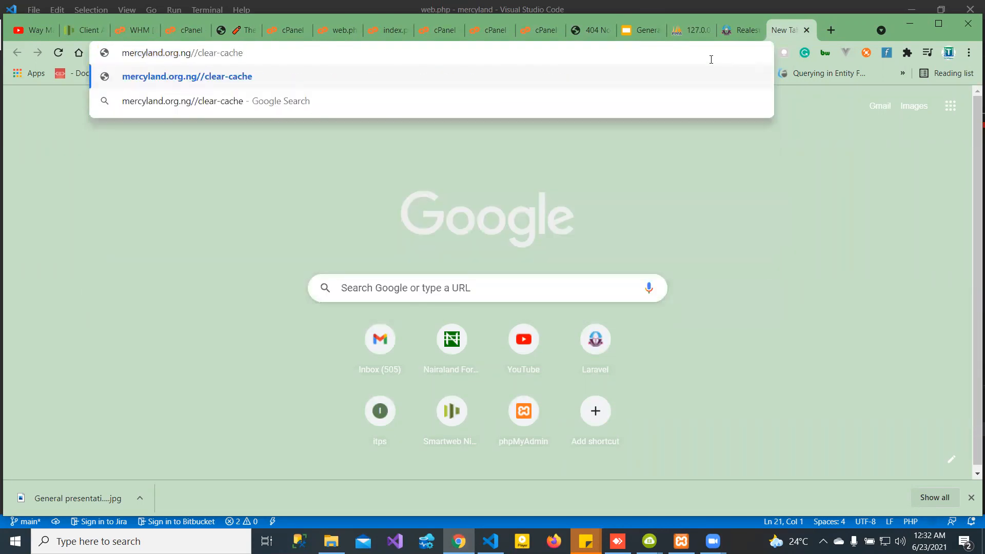
pyautogui.click(198, 53)
pyautogui.press('BackSpace')
pyautogui.press('Return')
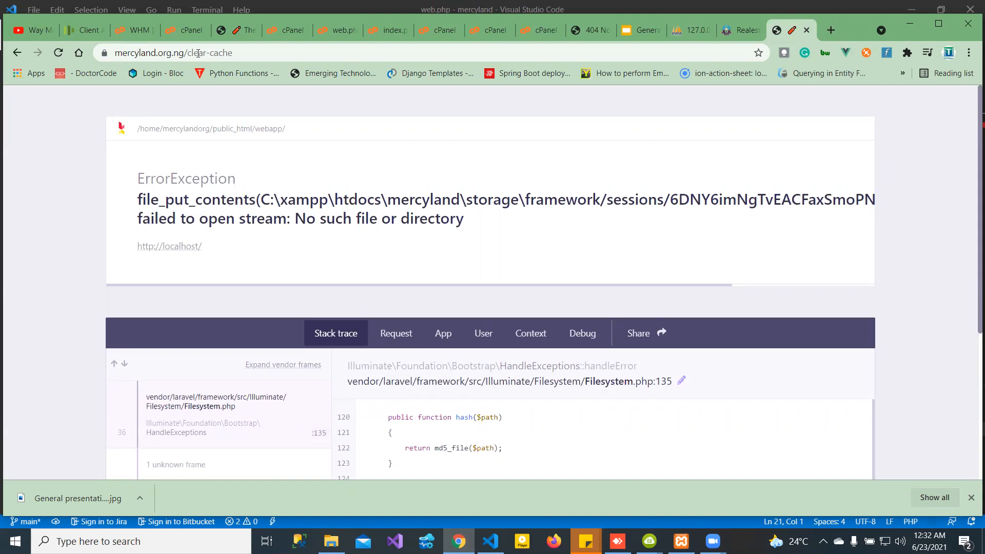
# Step: Request the clear-cache page again until it returns DONE
pyautogui.click(252, 52)
pyautogui.press('End')
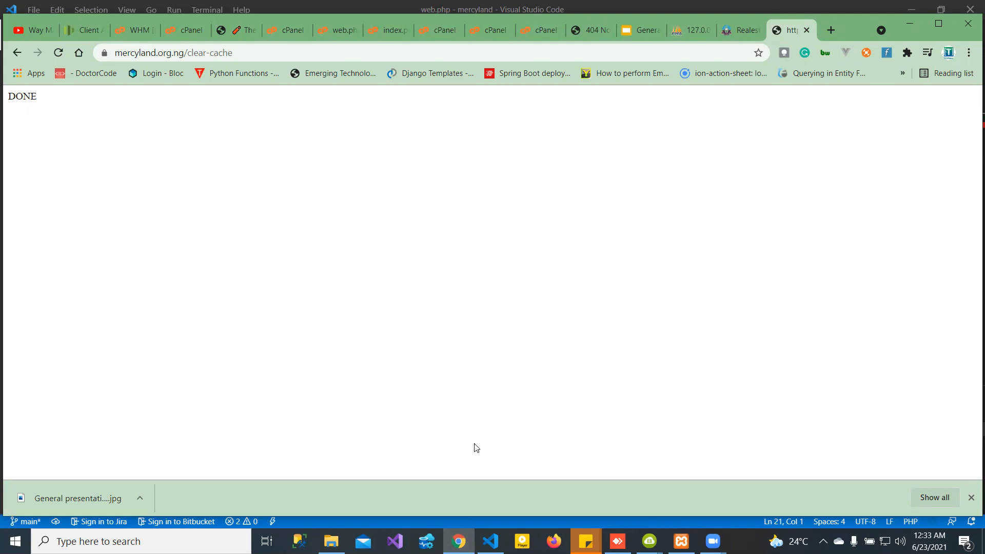
pyautogui.click(491, 542)
# Step: Review the open tabs and check the DONE return on line 25 of web.php
pyautogui.click(491, 541)
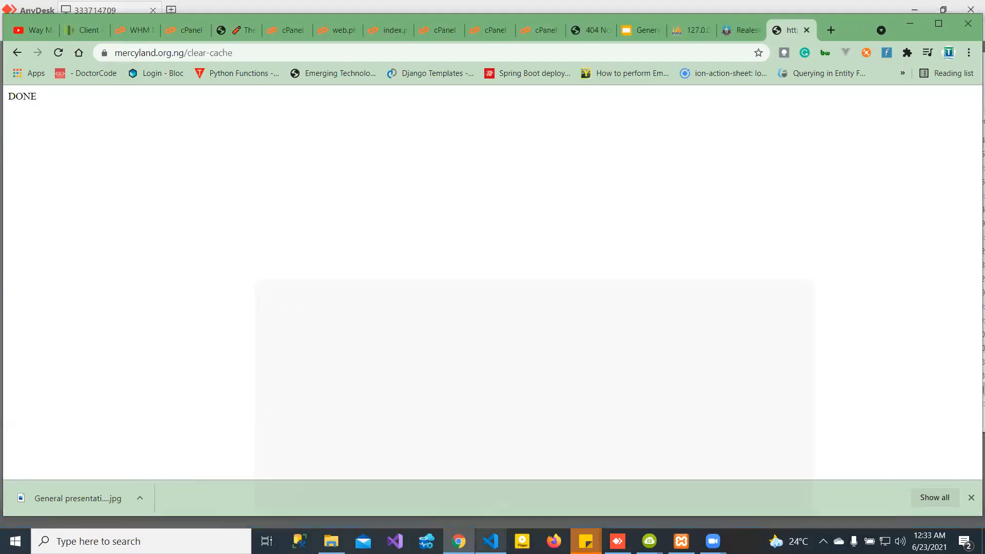
pyautogui.click(728, 30)
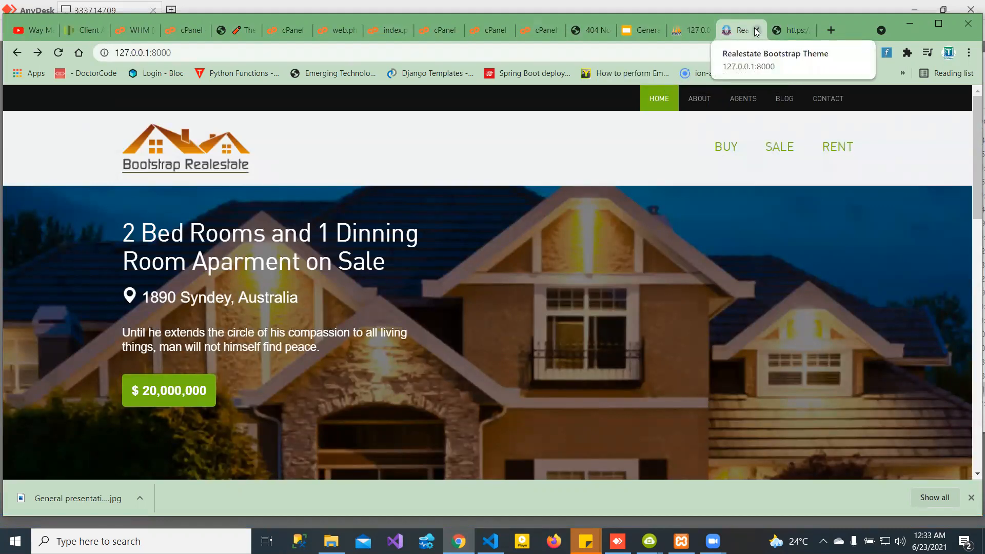
pyautogui.click(226, 30)
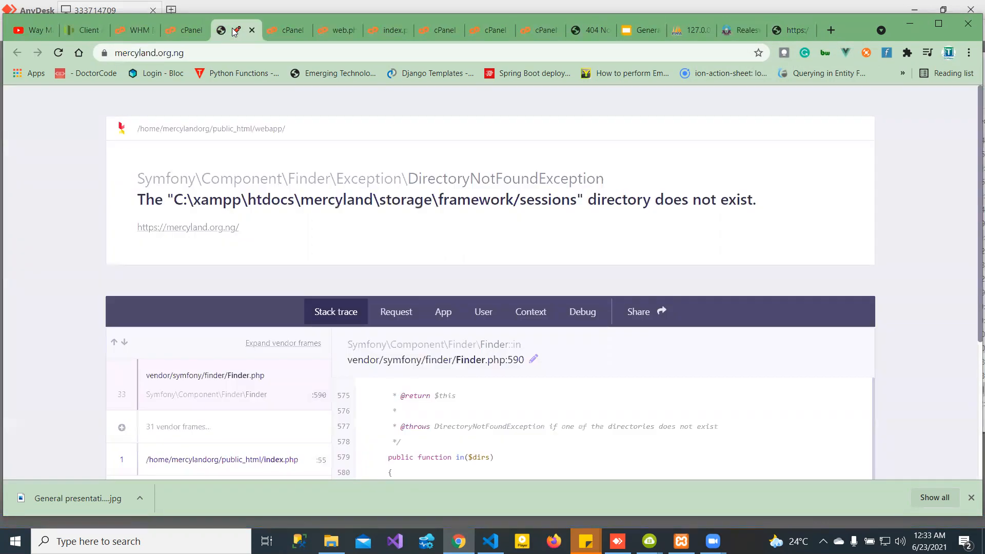
pyautogui.click(188, 32)
pyautogui.click(287, 31)
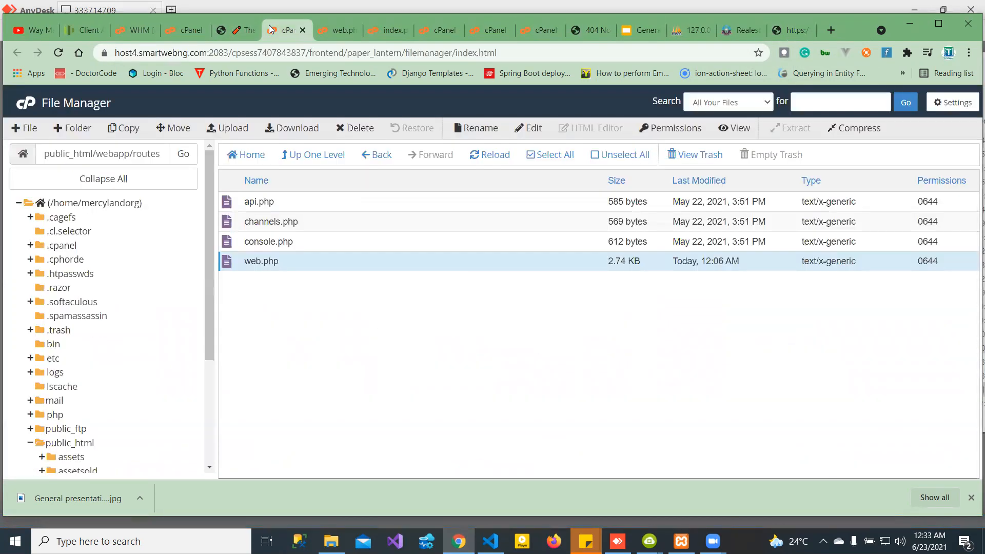
pyautogui.click(338, 32)
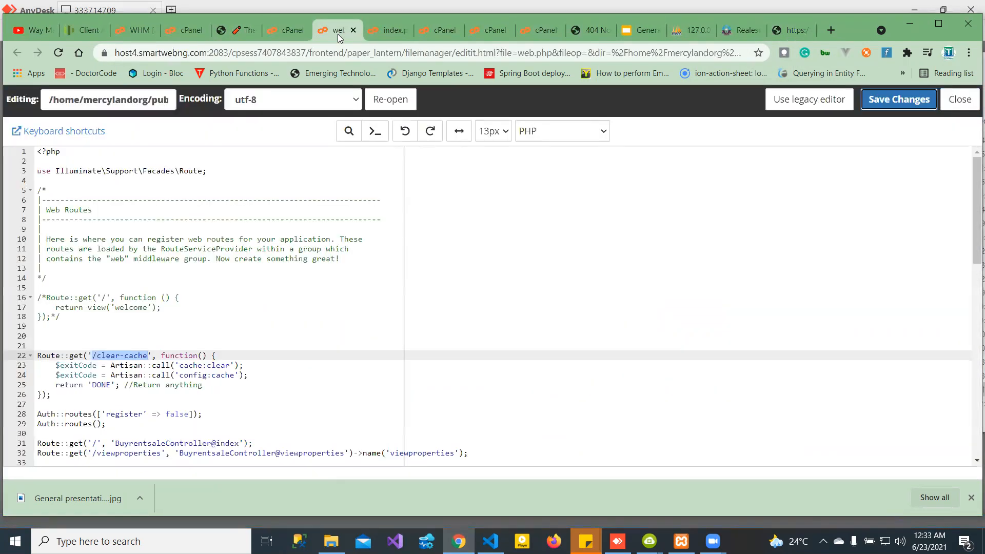
pyautogui.doubleClick(103, 385)
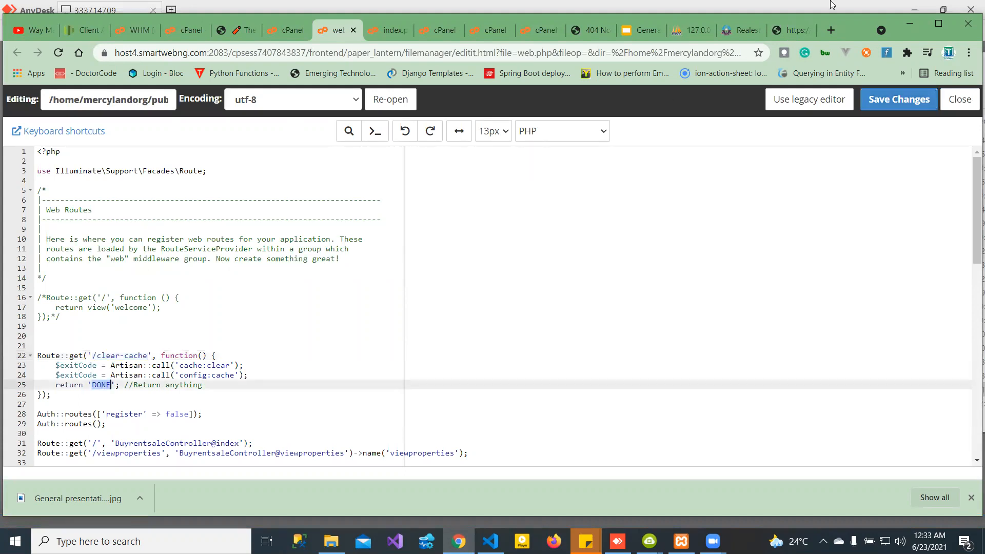
# Step: Trim the clear-cache address back to mercyland.org.ng and load the live home page
pyautogui.click(785, 33)
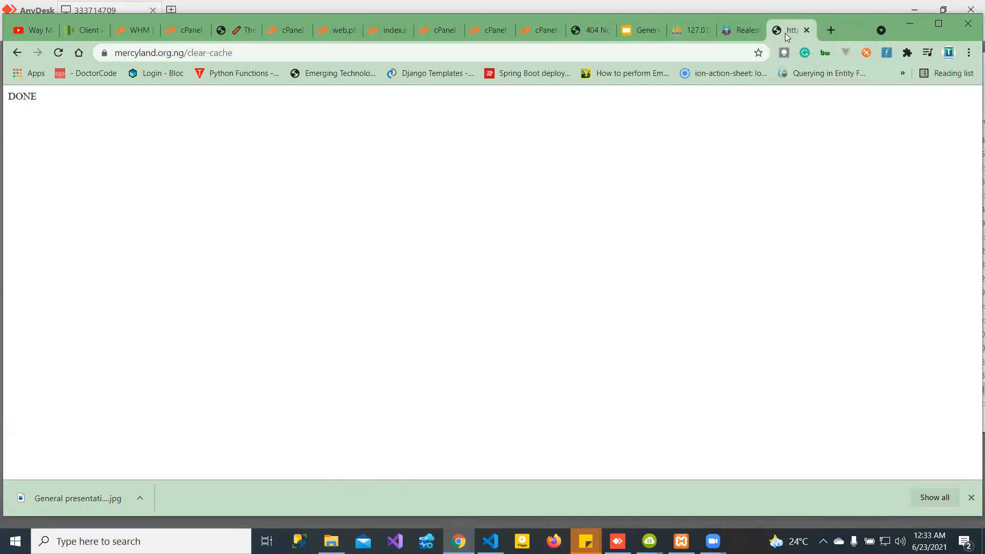
pyautogui.click(271, 54)
pyautogui.doubleClick(270, 55)
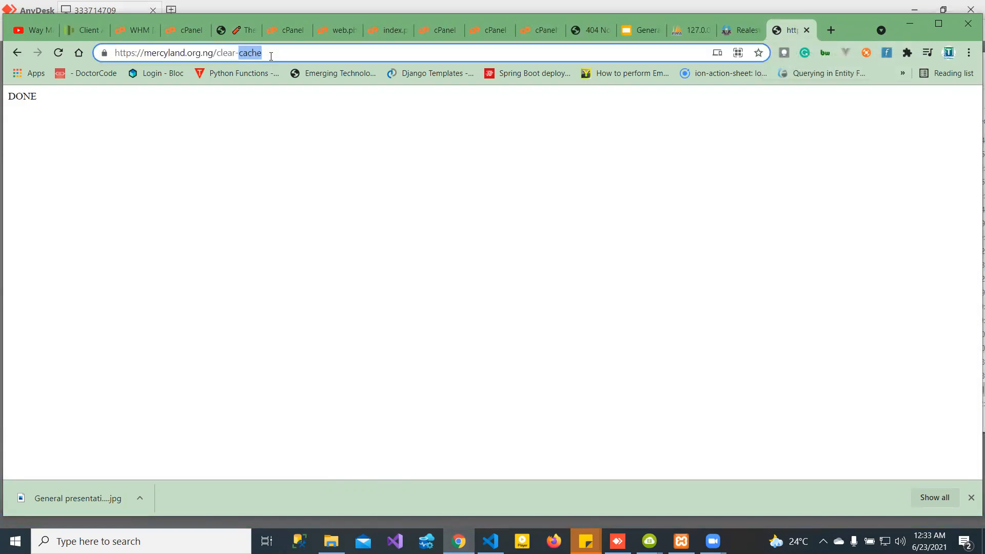
pyautogui.press('BackSpace')
pyautogui.press('BackSpace')
pyautogui.press('BackSpace')
pyautogui.press('BackSpace')
pyautogui.press('BackSpace')
pyautogui.press('BackSpace')
pyautogui.press('BackSpace')
pyautogui.press('BackSpace')
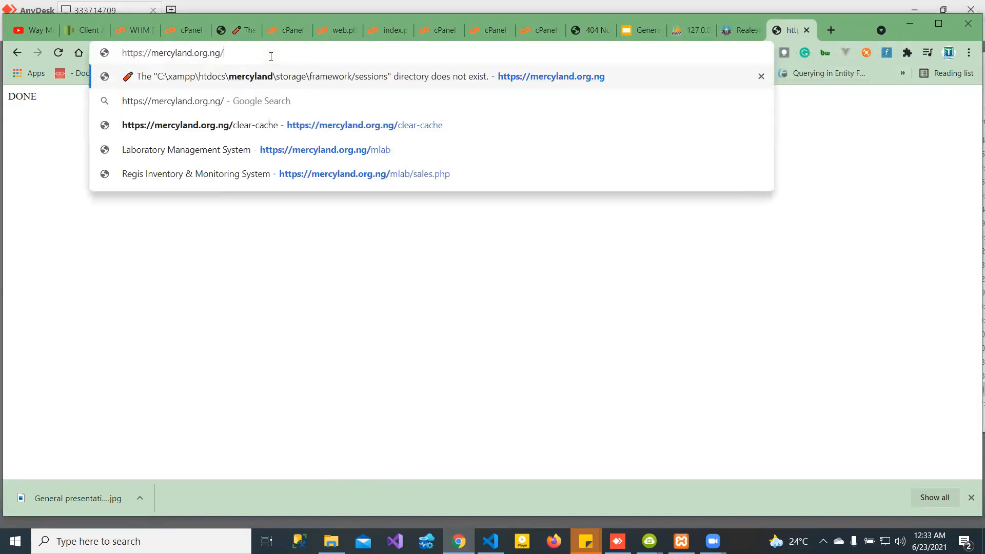
pyautogui.press('Return')
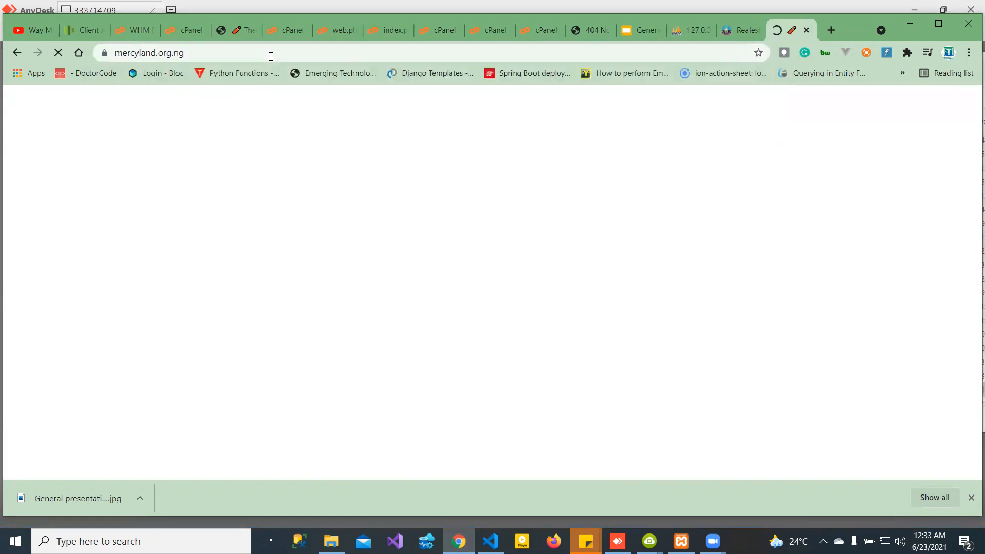
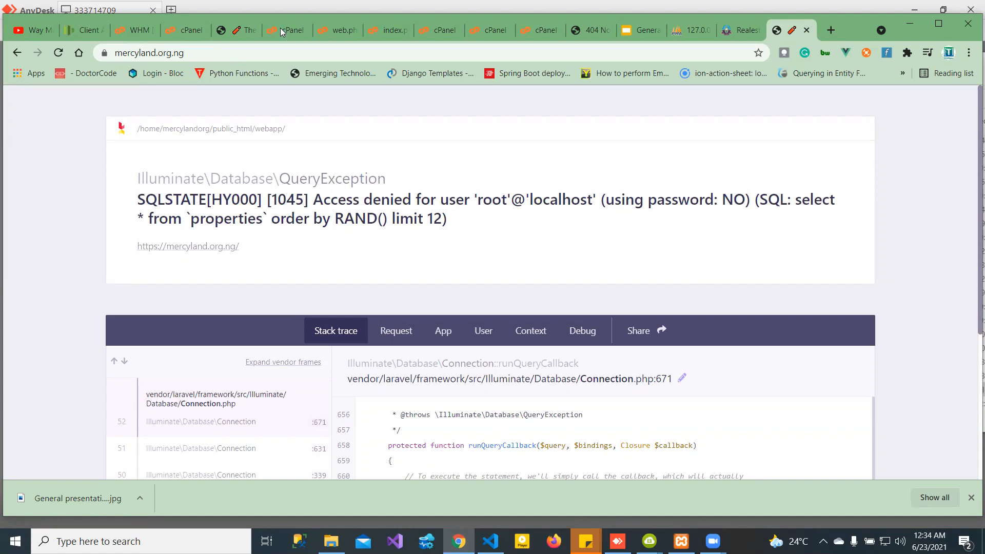
# Step: Close the web.php, index.php and File Upload tabs and scroll the cPanel home down to Databases
pyautogui.click(273, 36)
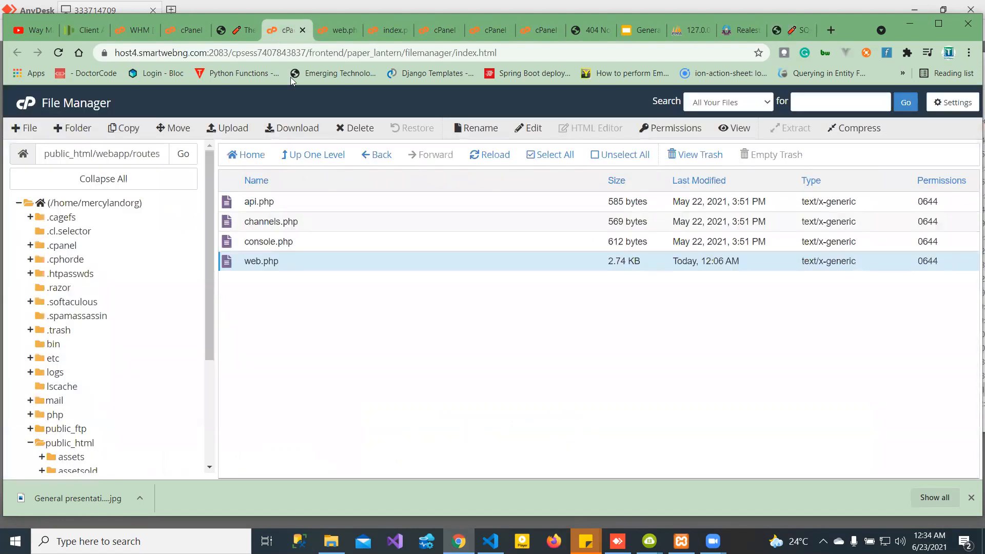
pyautogui.click(336, 31)
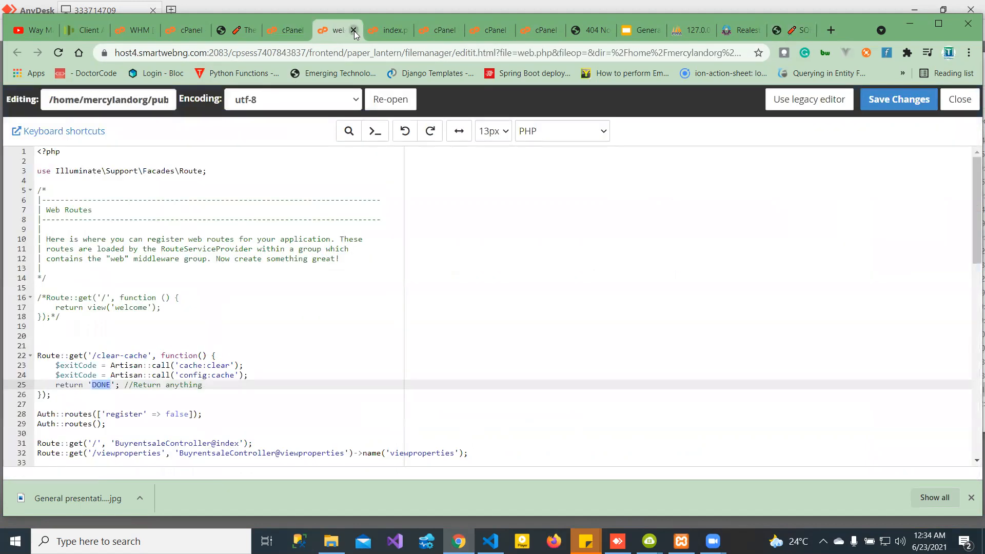
pyautogui.click(353, 32)
pyautogui.click(354, 31)
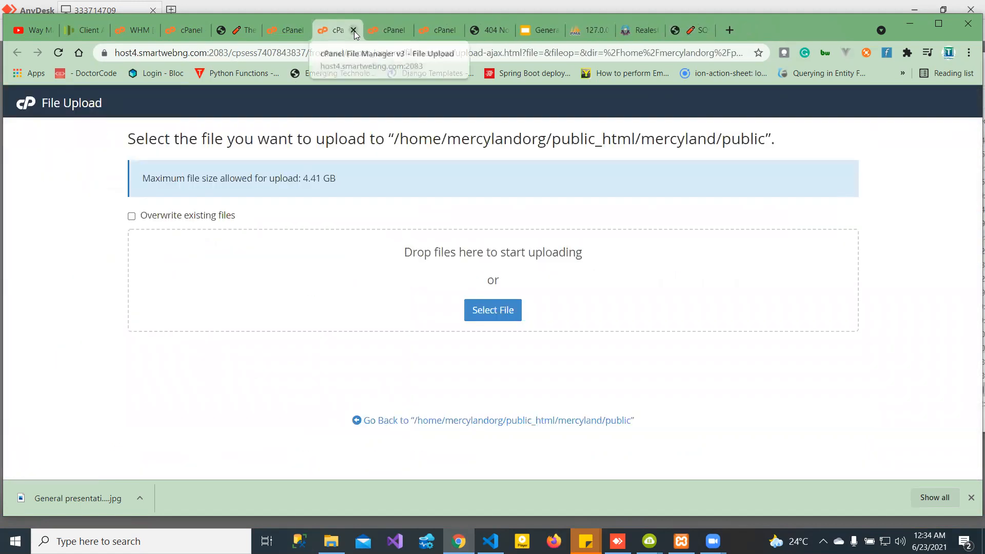
pyautogui.click(354, 31)
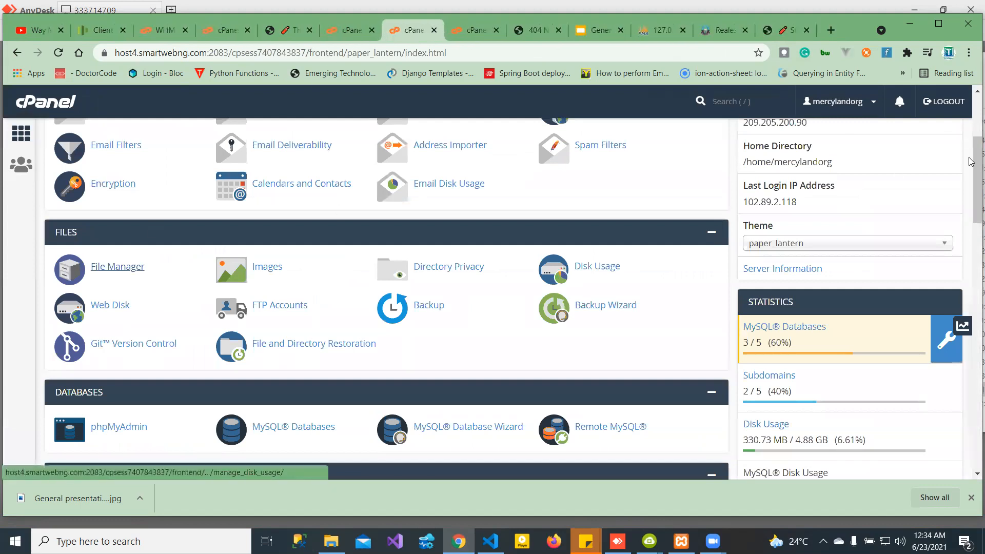
pyautogui.moveTo(971, 163); pyautogui.dragTo(970, 212)
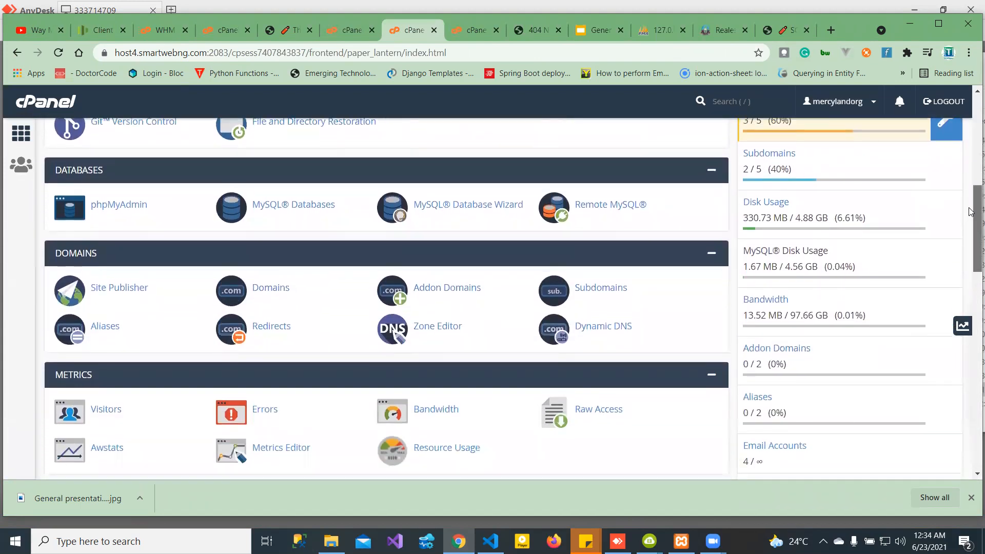
# Step: Open phpMyAdmin in a new tab, check its Databases list of four databases, then return to cPanel
pyautogui.rightClick(113, 210)
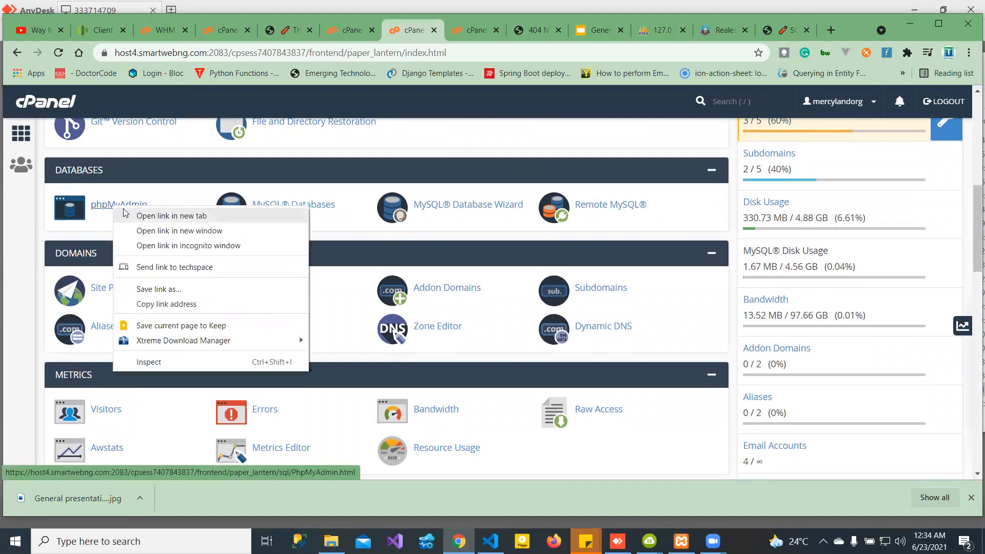
pyautogui.click(126, 215)
pyautogui.click(430, 30)
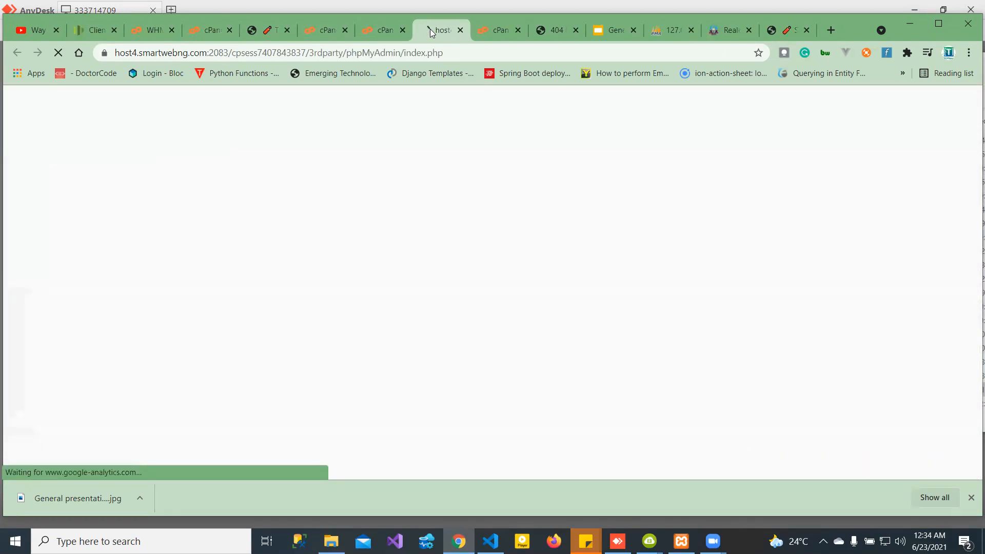
pyautogui.click(371, 32)
pyautogui.click(433, 36)
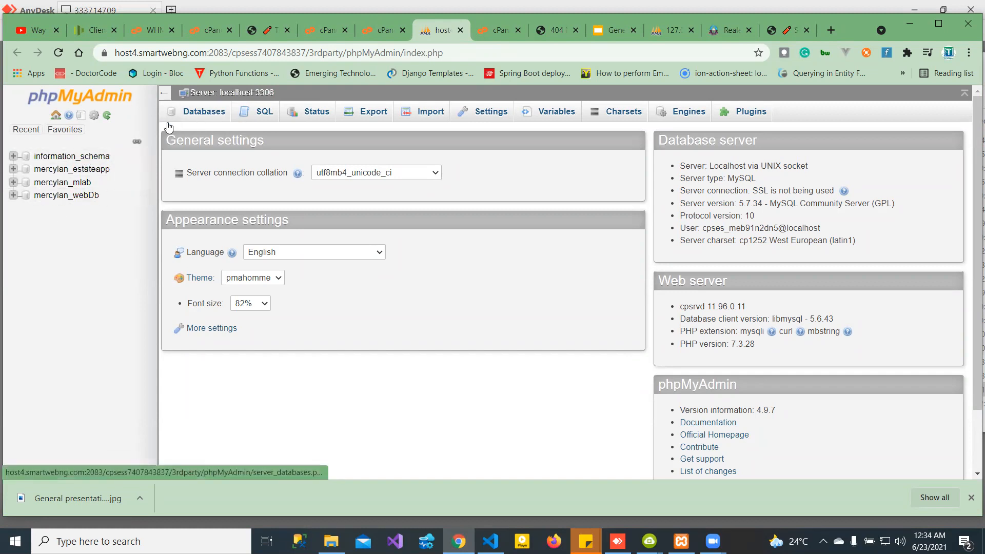
pyautogui.click(204, 117)
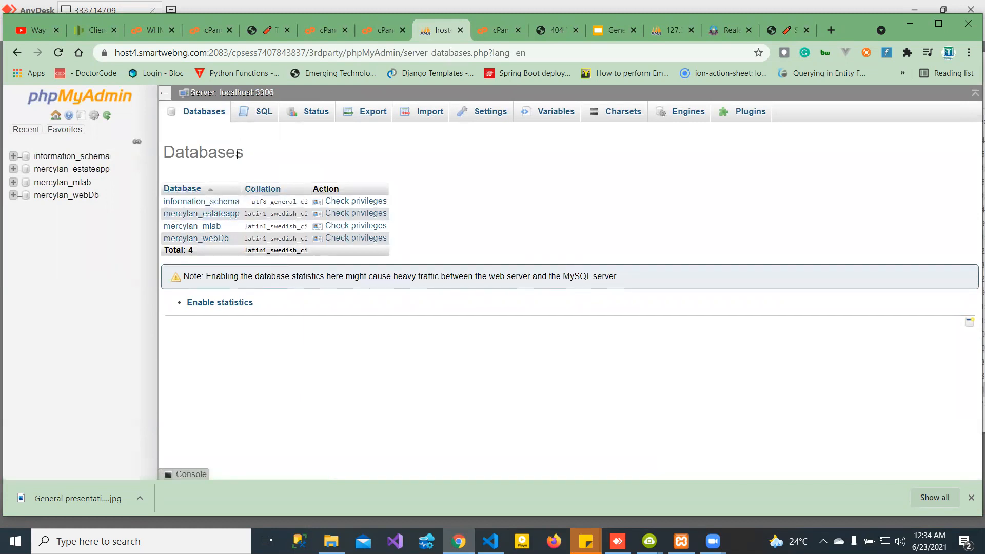
pyautogui.click(367, 33)
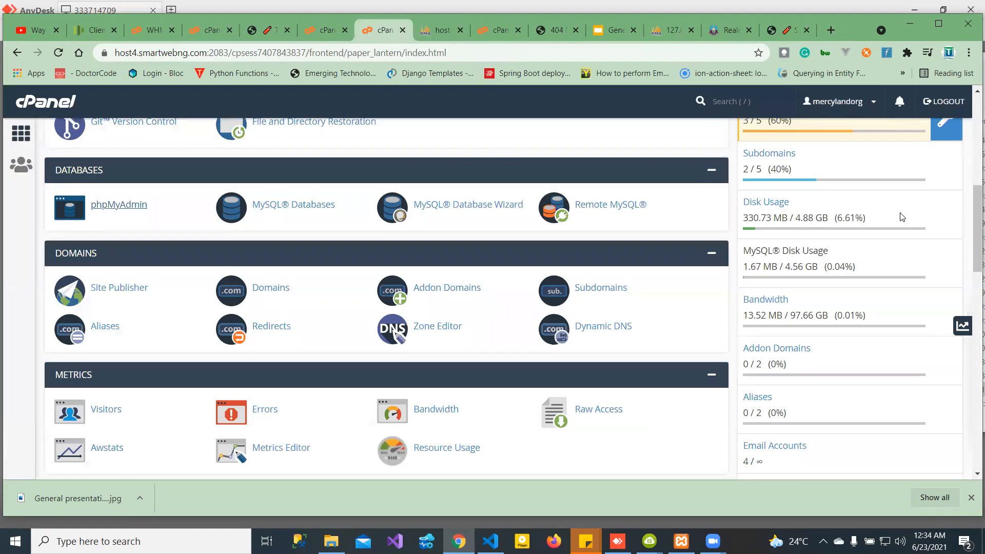
# Step: Open MySQL Databases in a new tab and create the database testdb (mercylan_testdb)
pyautogui.rightClick(276, 214)
pyautogui.click(295, 219)
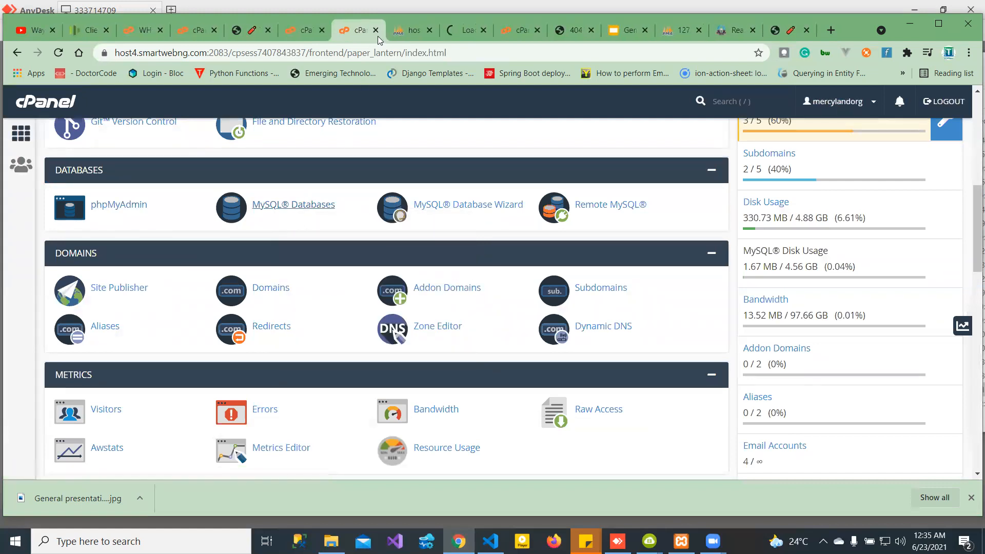
pyautogui.click(464, 32)
pyautogui.click(141, 295)
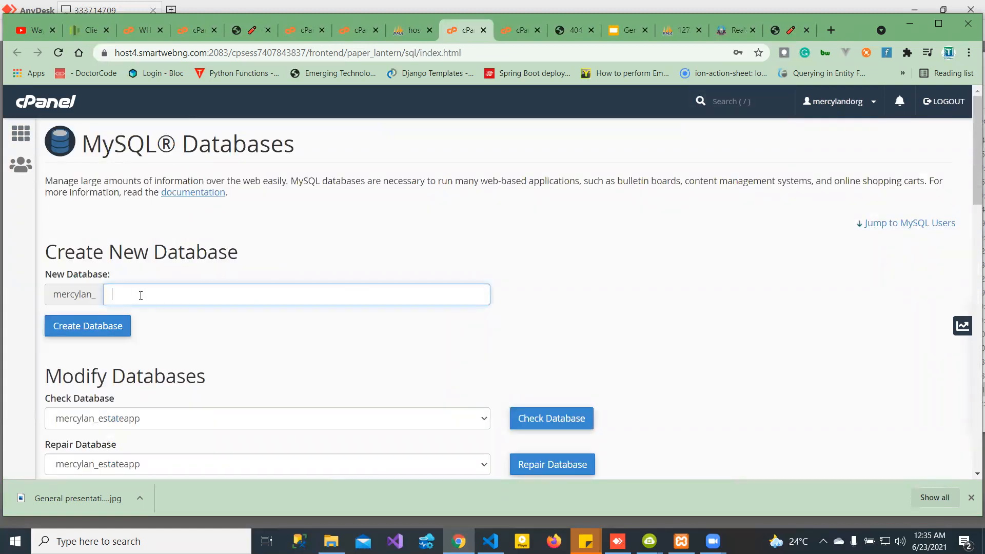
pyautogui.write('testdb')
pyautogui.click(87, 326)
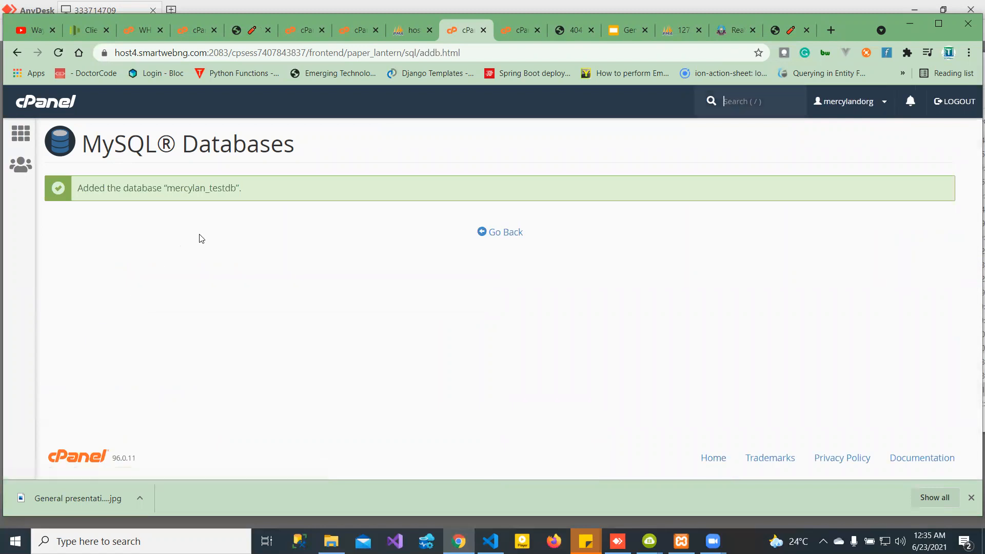
pyautogui.doubleClick(204, 188)
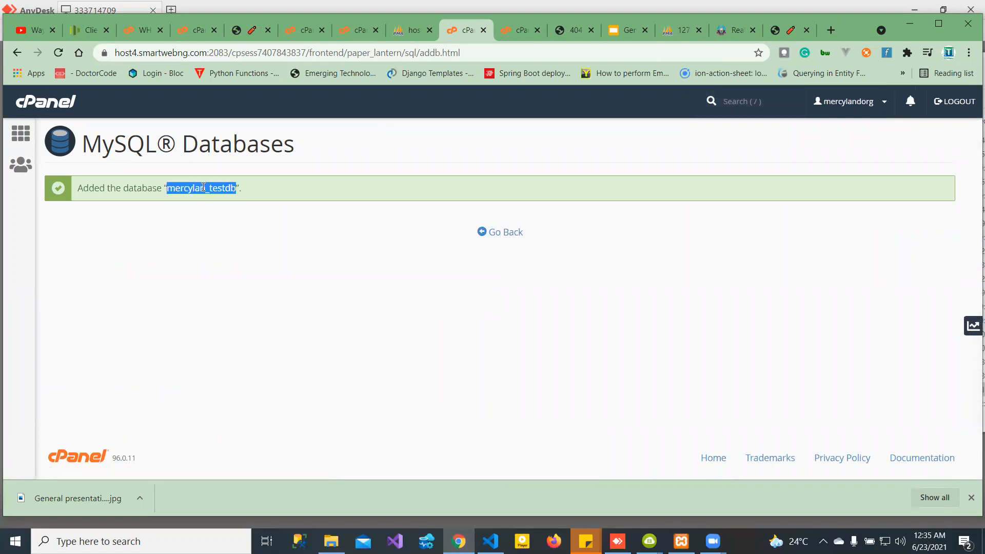
pyautogui.click(505, 233)
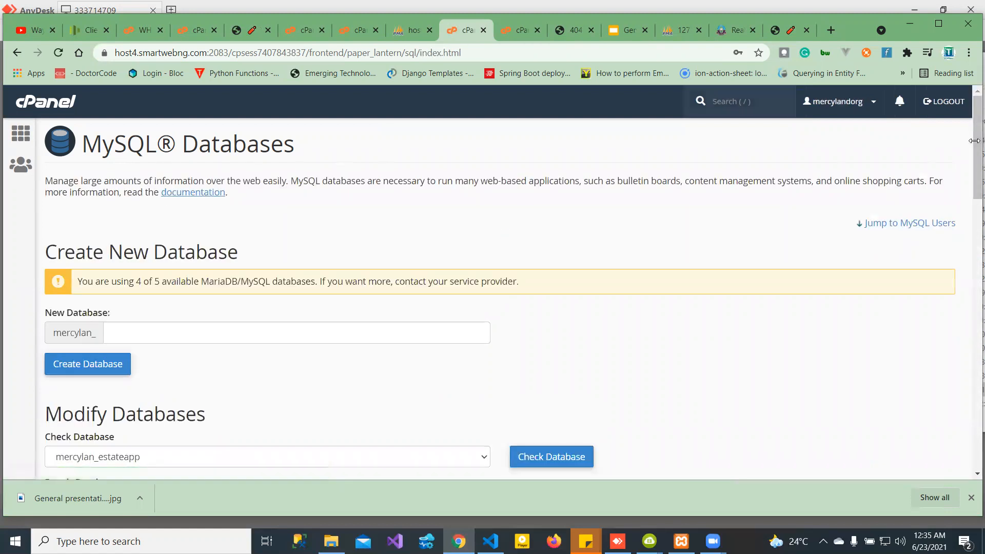
pyautogui.moveTo(973, 140); pyautogui.dragTo(971, 263)
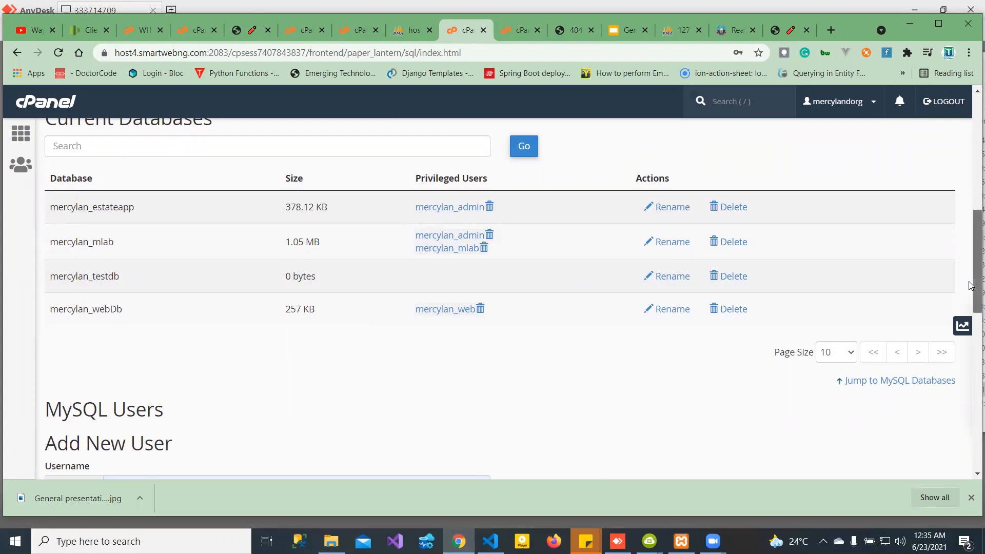
pyautogui.moveTo(972, 286); pyautogui.dragTo(971, 454)
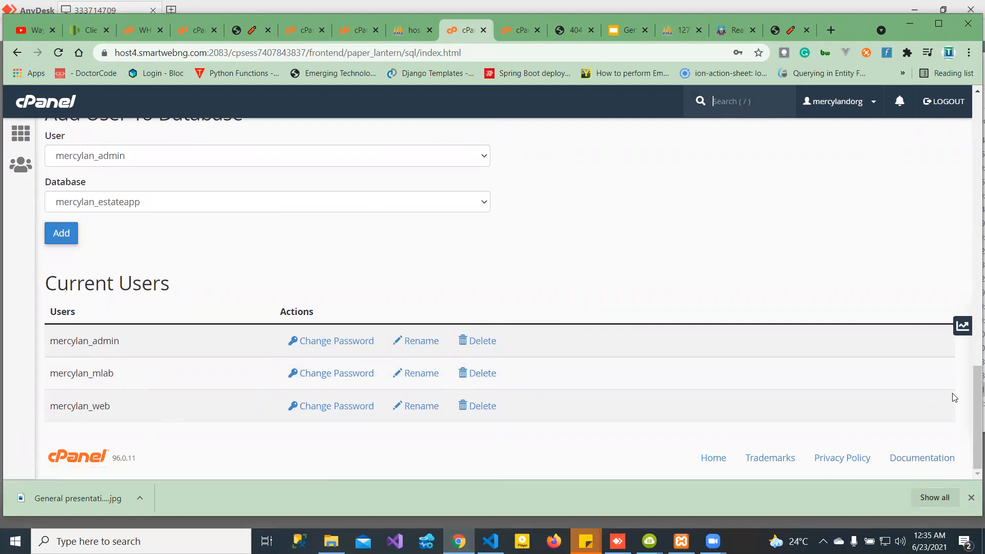
pyautogui.moveTo(974, 396); pyautogui.dragTo(968, 326)
pyautogui.scroll(9, 959, 288)
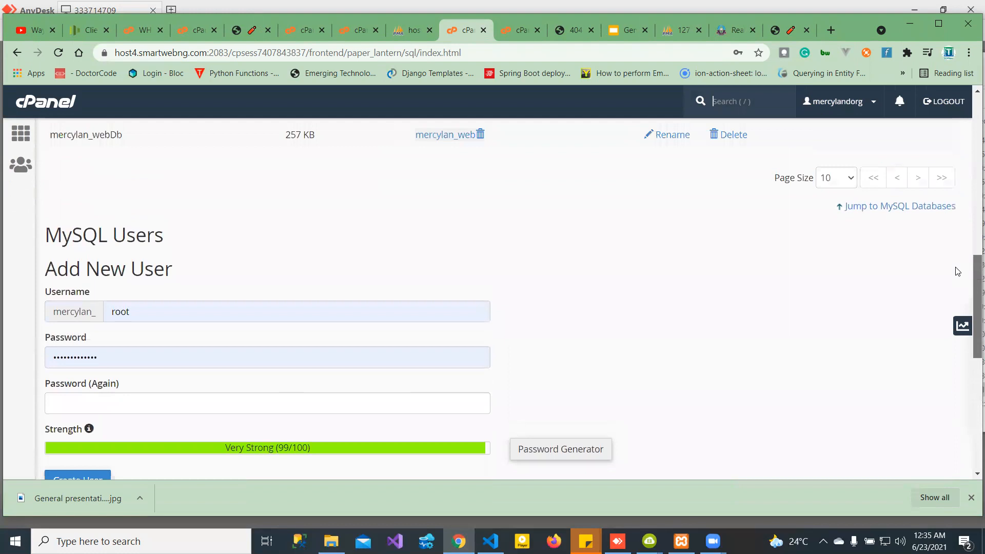
pyautogui.scroll(-2, 945, 225)
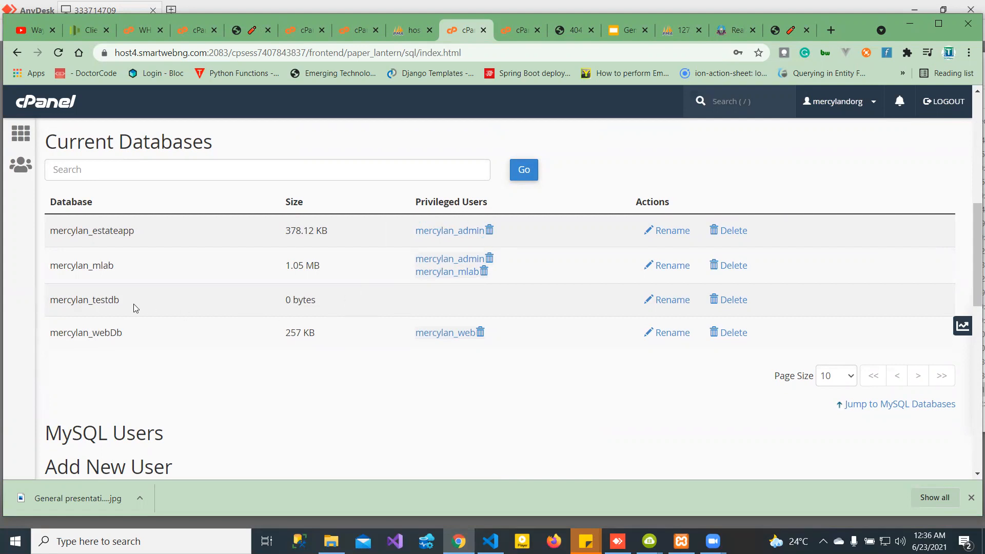
pyautogui.moveTo(128, 299); pyautogui.dragTo(51, 309)
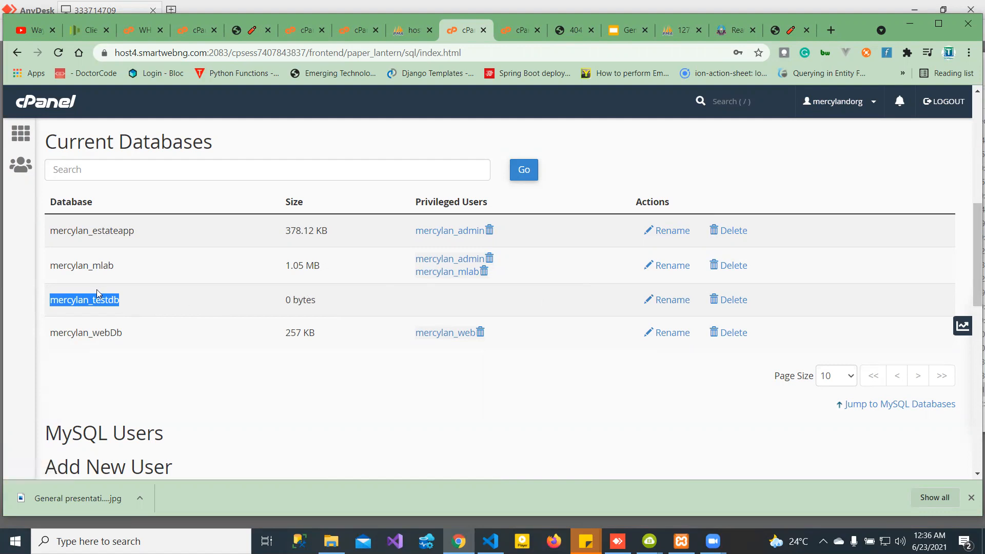
pyautogui.moveTo(969, 241); pyautogui.dragTo(970, 363)
# Step: Under Add User To Database, keep user mercylan_admin and select database mercylan_testdb
pyautogui.click(377, 326)
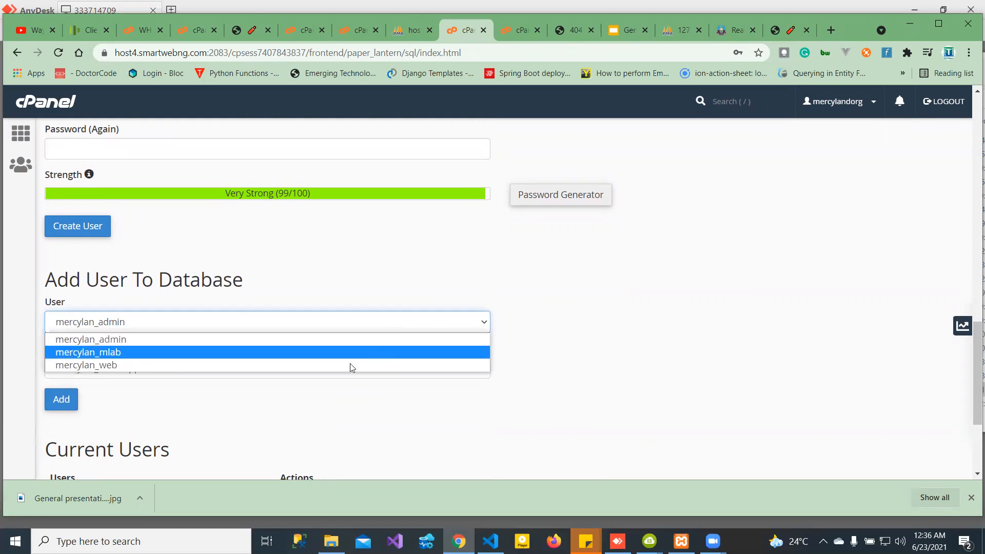
pyautogui.click(335, 372)
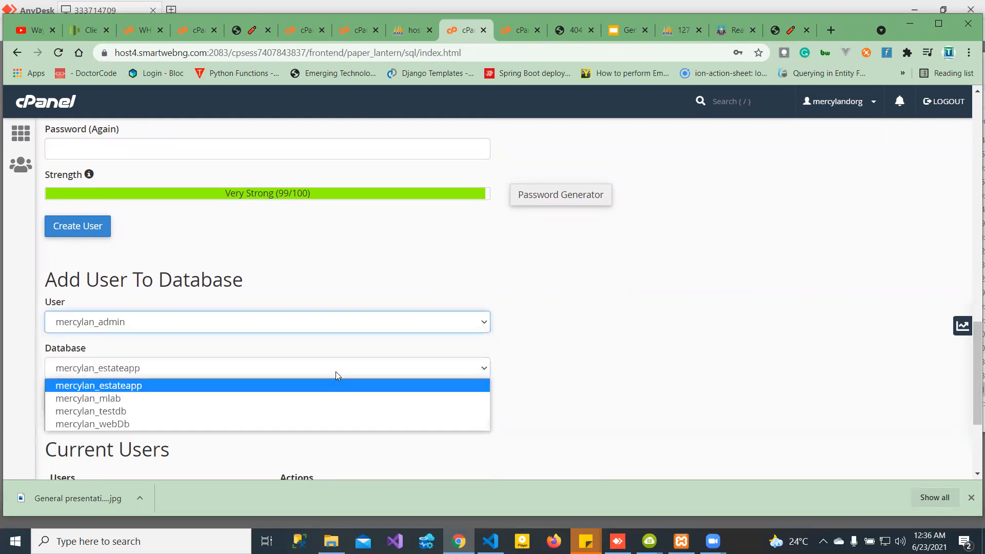
pyautogui.click(330, 328)
pyautogui.click(329, 327)
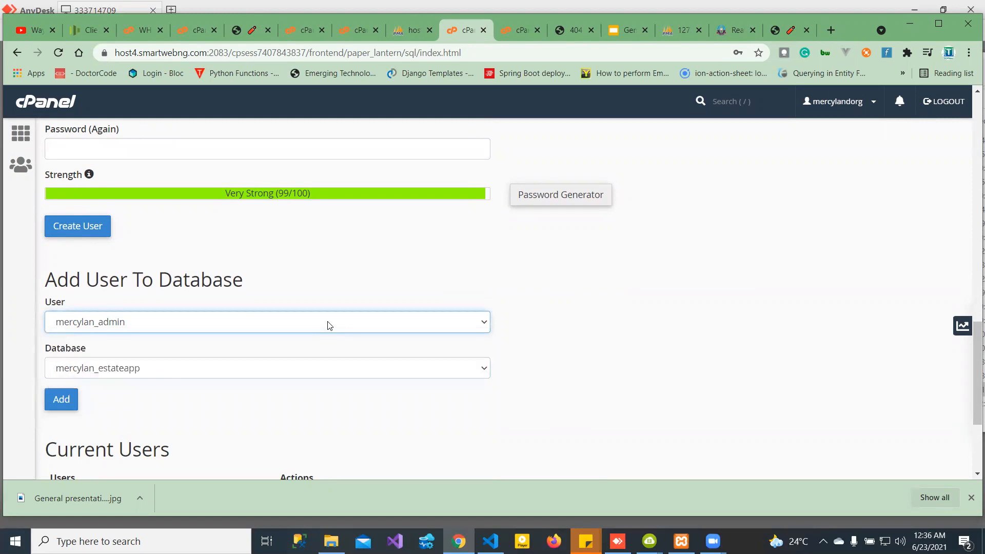
pyautogui.click(289, 370)
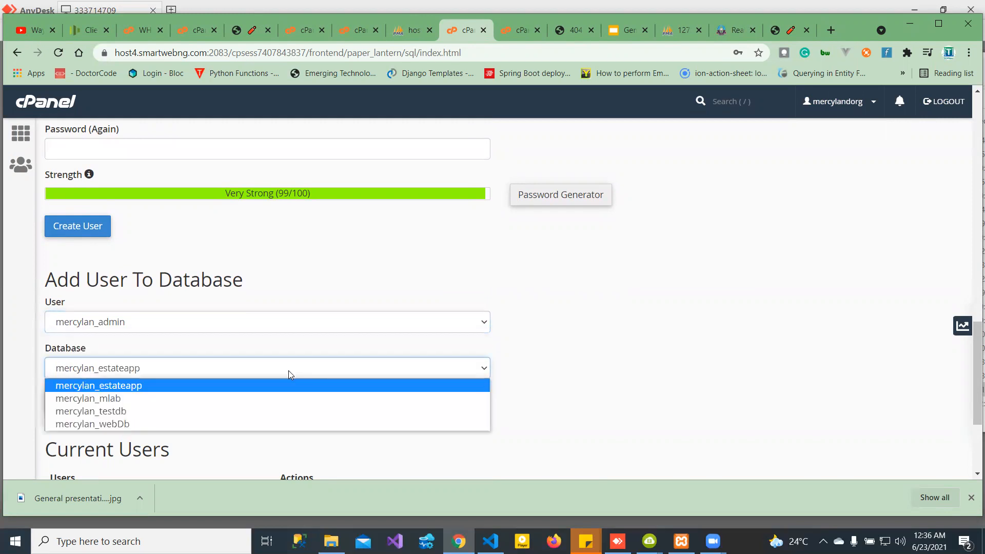
pyautogui.click(263, 413)
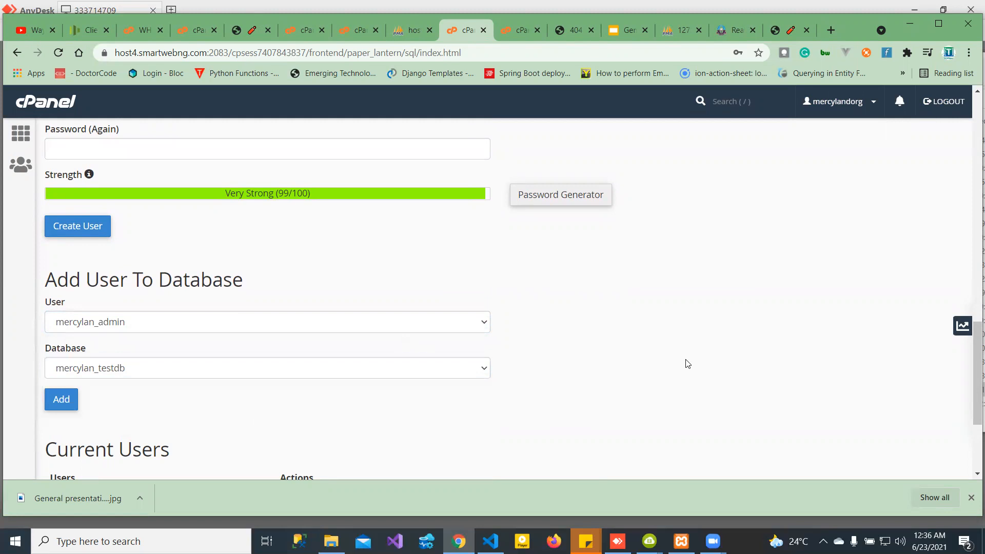
pyautogui.moveTo(971, 359)
pyautogui.mouseDown()
pyautogui.moveTo(971, 395)
pyautogui.moveTo(971, 365)
pyautogui.mouseUp()
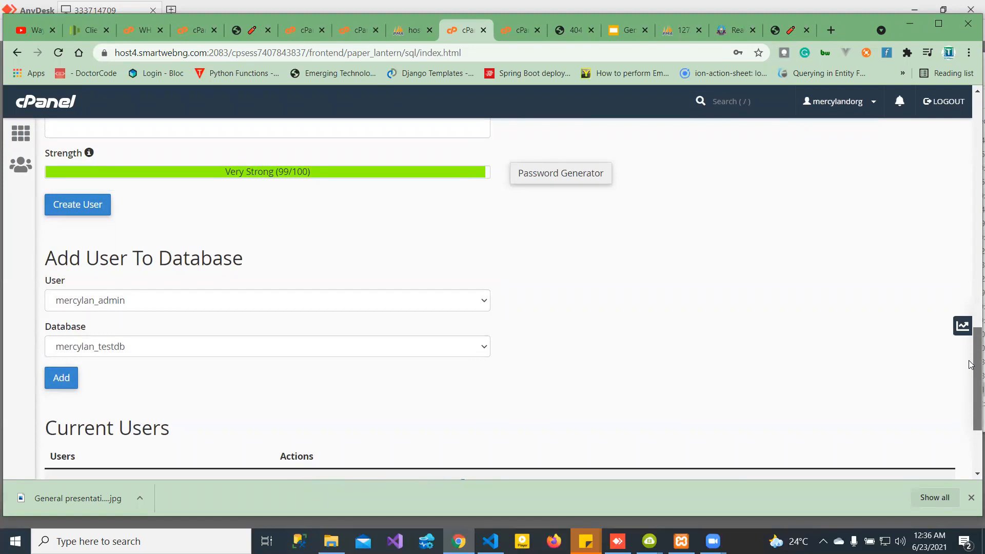
# Step: Enter a Very Strong password in the Password field for the new root MySQL user
pyautogui.moveTo(971, 364); pyautogui.dragTo(971, 308)
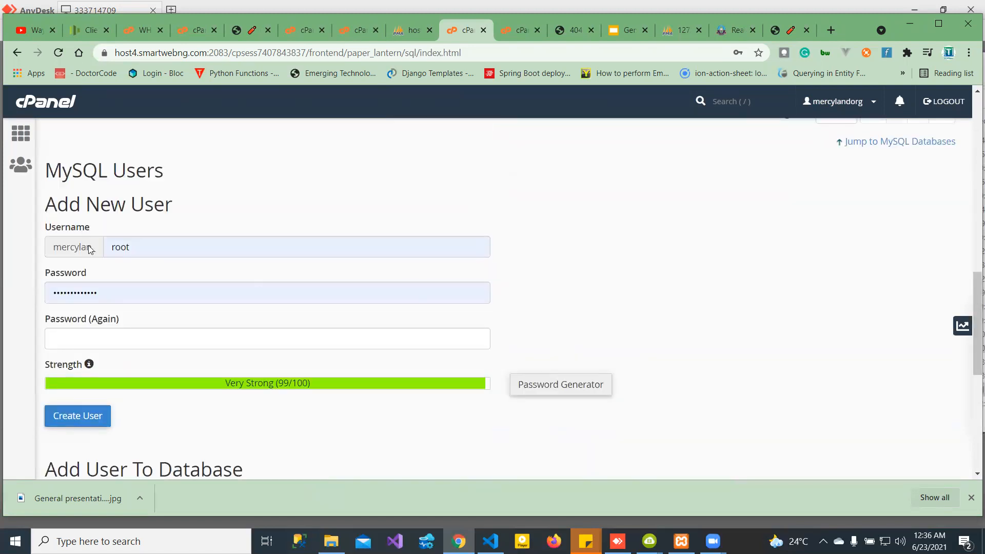
pyautogui.click(141, 248)
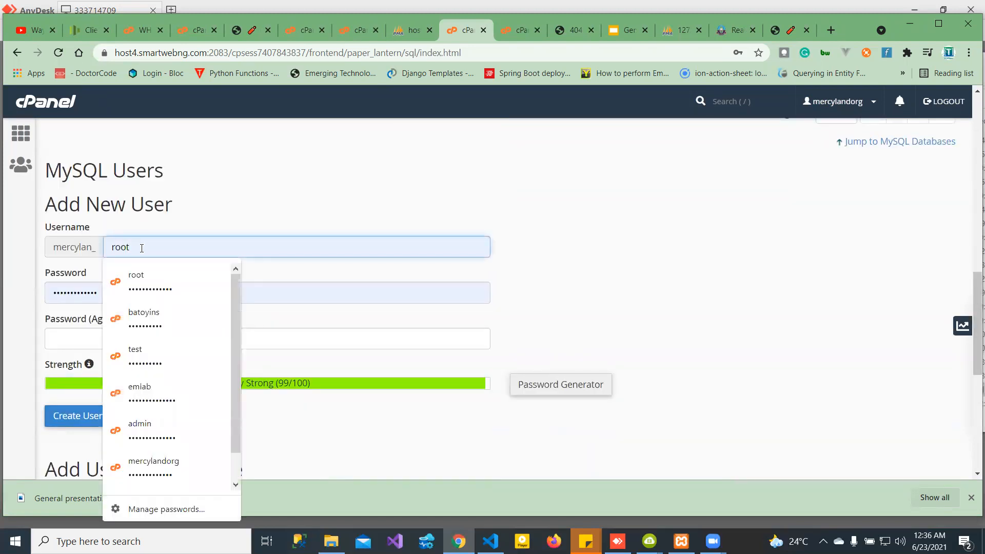
pyautogui.click(186, 235)
pyautogui.moveTo(112, 299); pyautogui.dragTo(29, 306)
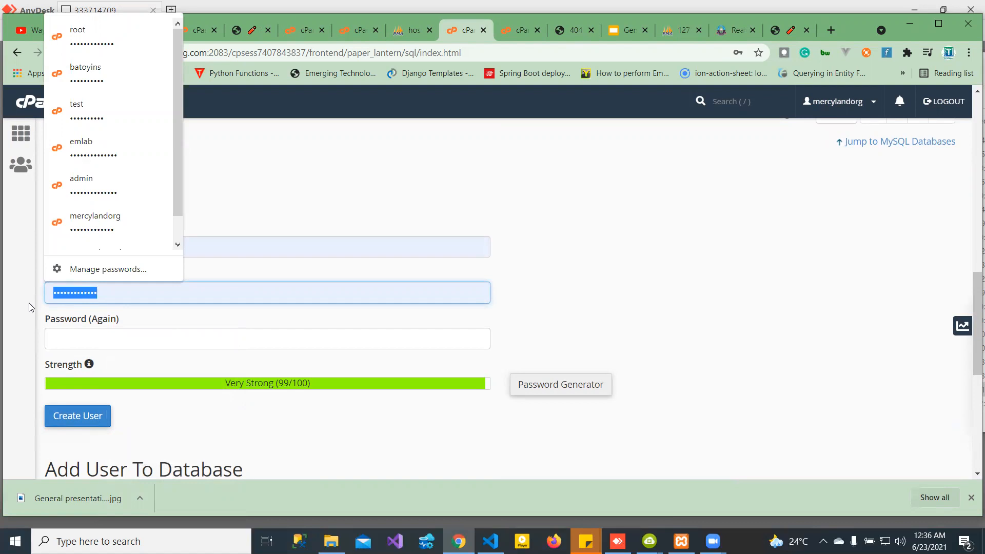
pyautogui.write('m')
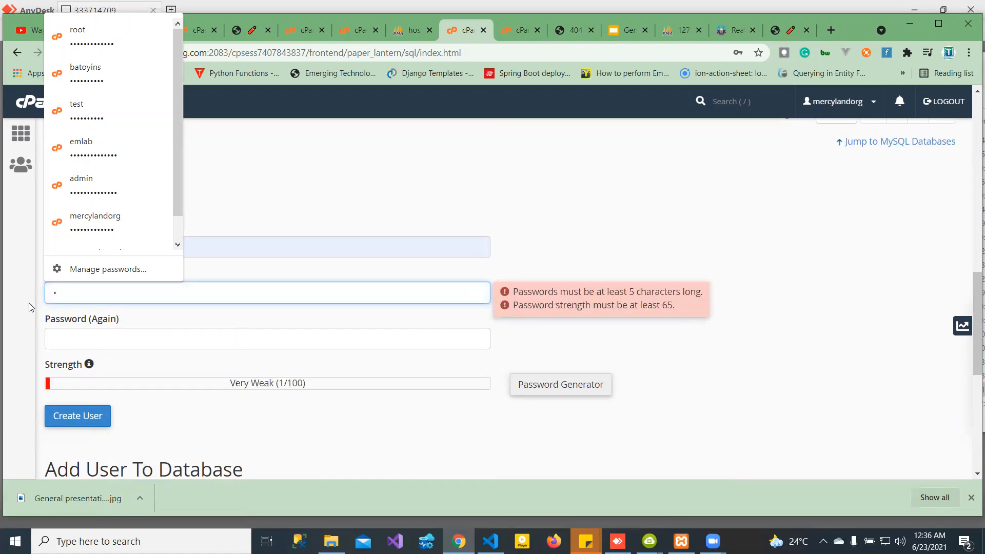
pyautogui.press('BackSpace')
pyautogui.click(70, 335)
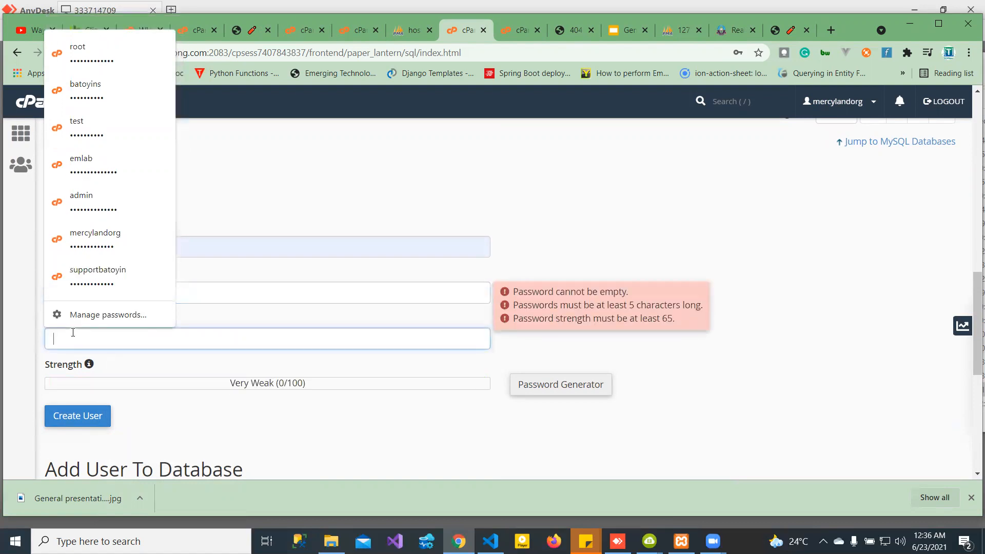
pyautogui.click(207, 295)
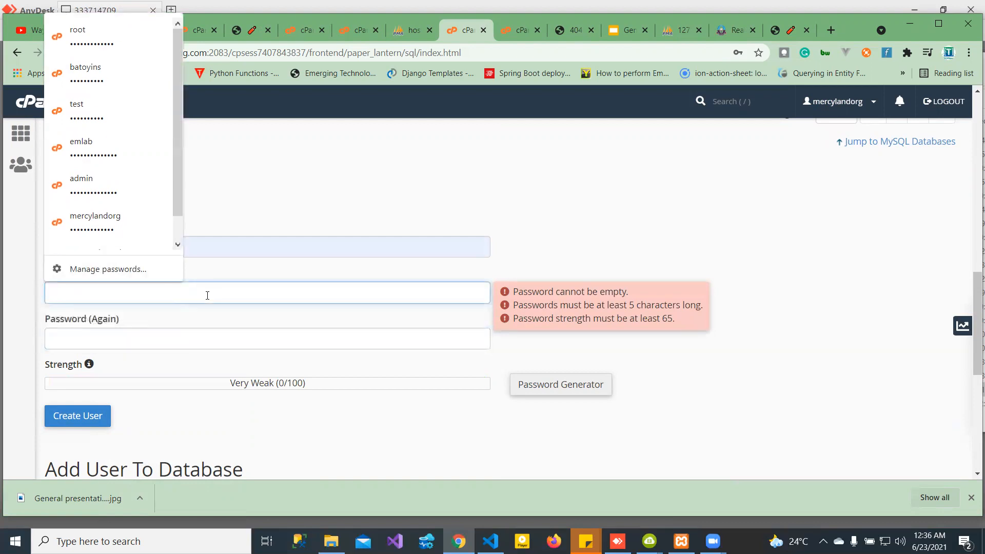
pyautogui.write('•')
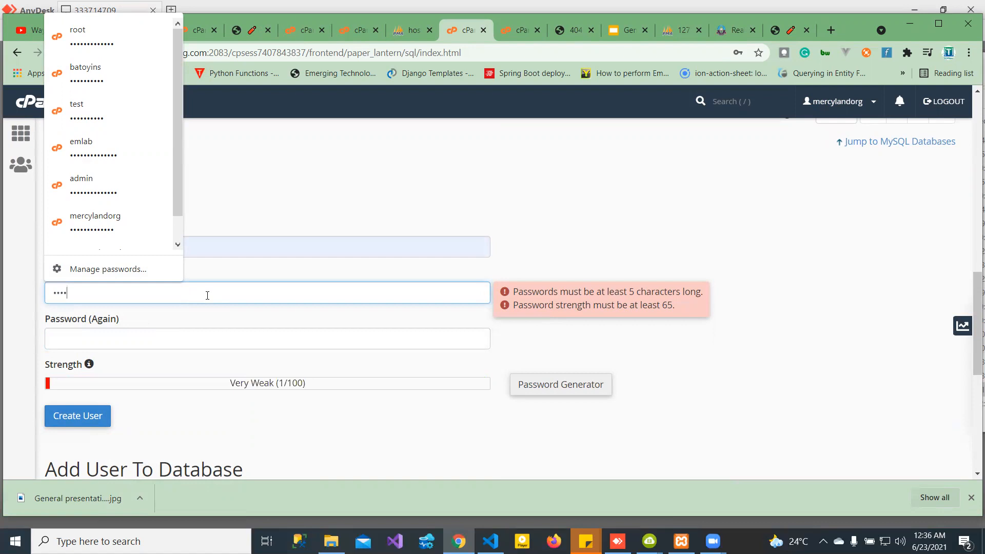
pyautogui.write('•••••')
pyautogui.press('BackSpace')
pyautogui.press('BackSpace')
pyautogui.press('BackSpace')
pyautogui.press('BackSpace')
pyautogui.press('BackSpace')
pyautogui.press('BackSpace')
pyautogui.press('BackSpace')
pyautogui.press('BackSpace')
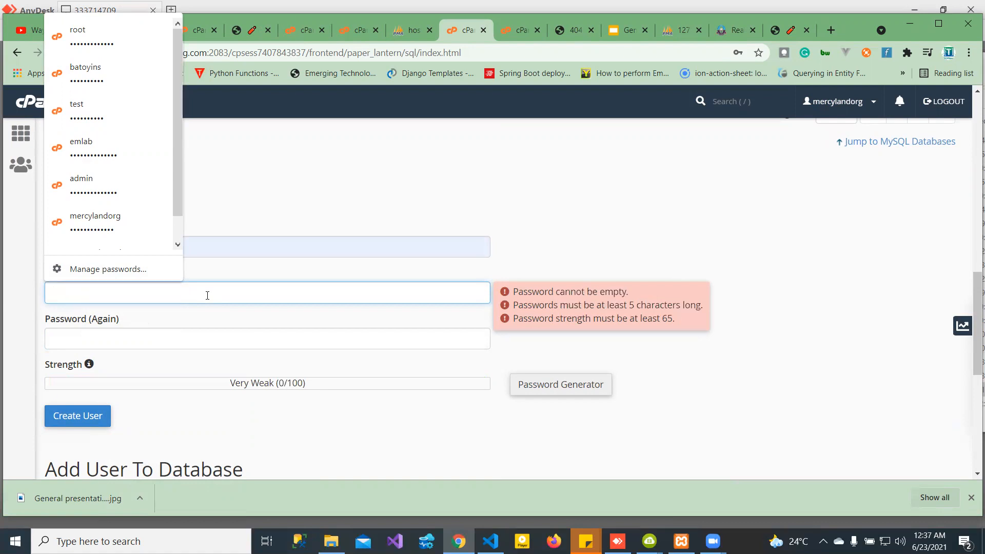
pyautogui.write('••••')
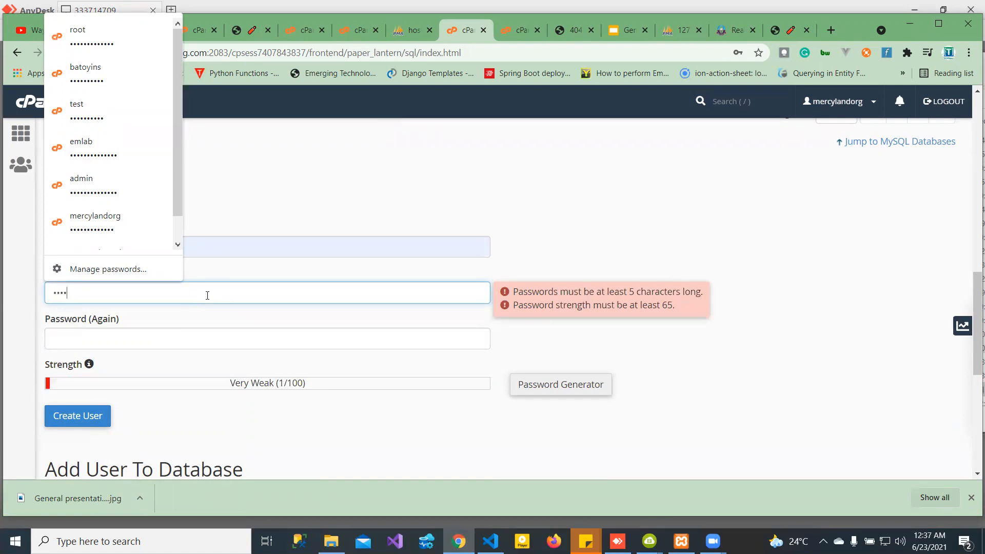
pyautogui.press('BackSpace')
pyautogui.press('BackSpace')
pyautogui.press('BackSpace')
pyautogui.press('BackSpace')
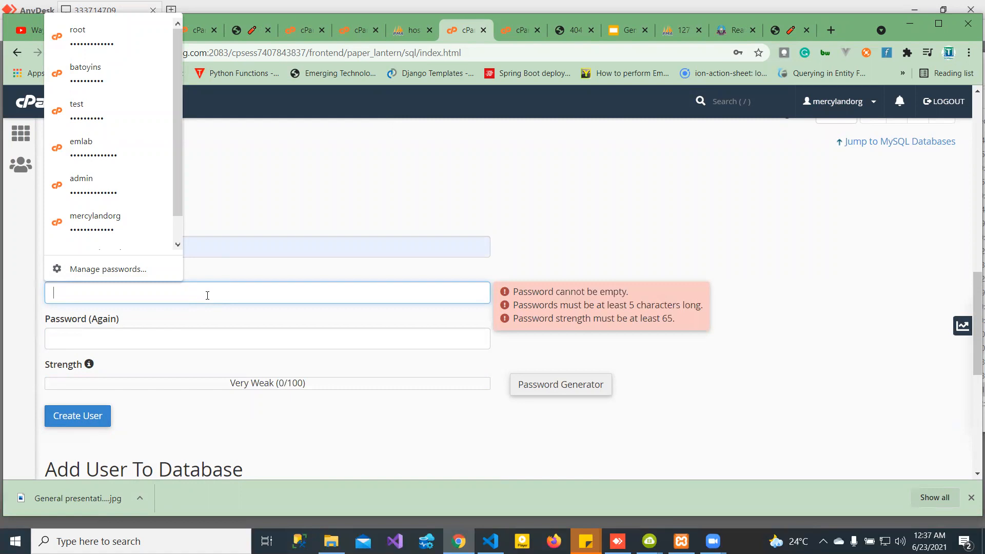
pyautogui.write('•')
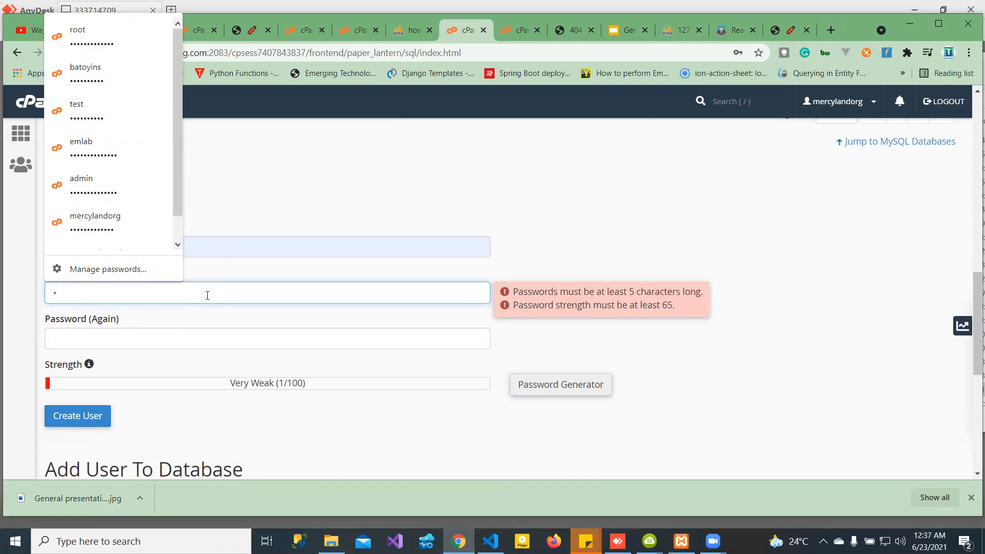
pyautogui.write('••••')
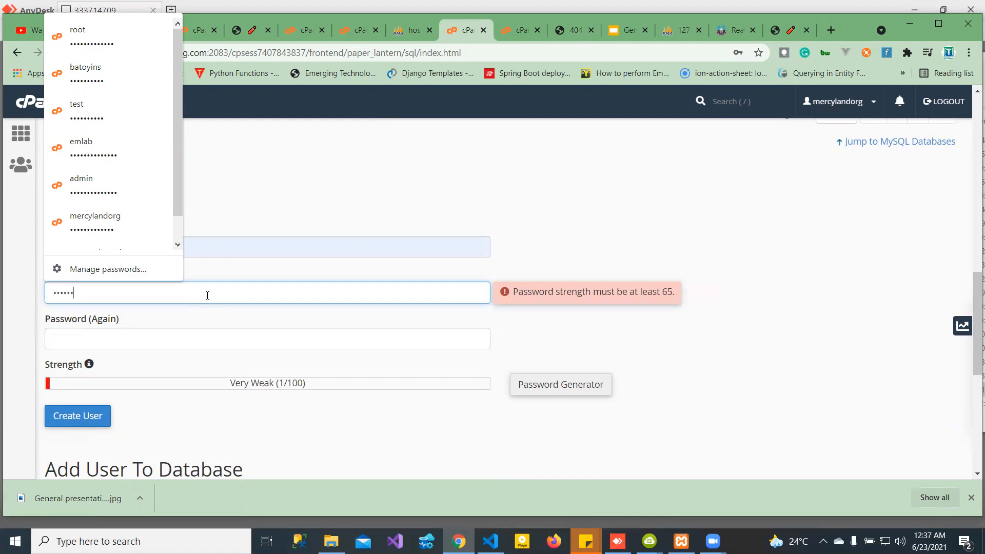
pyautogui.write('••••')
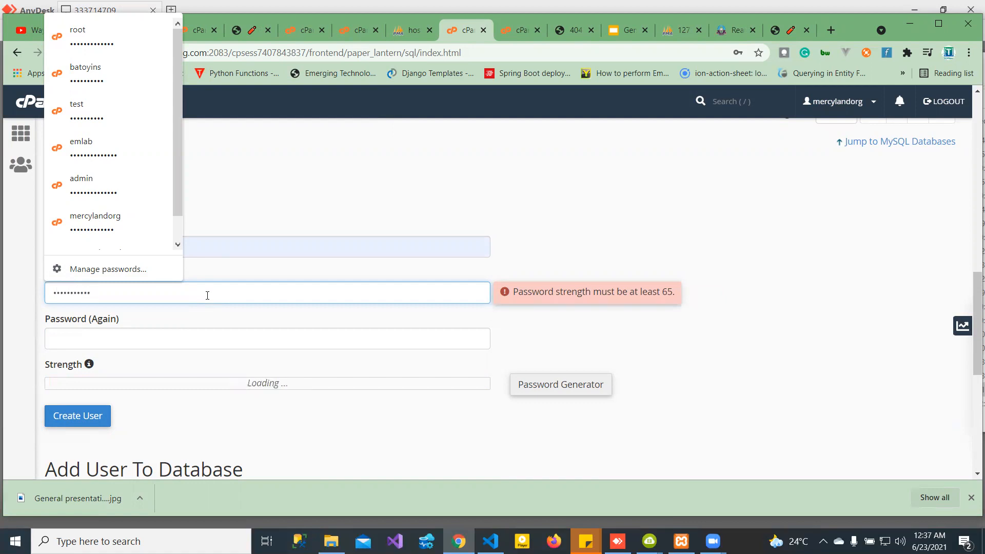
# Step: Repeat the password, create user mercylan_root, and let Chrome save the password
pyautogui.click(159, 342)
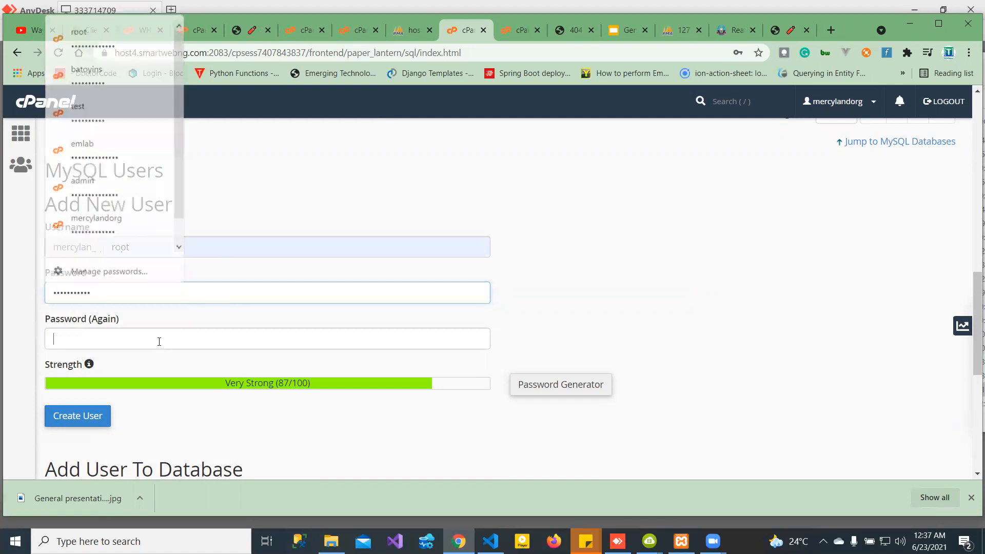
pyautogui.write('•')
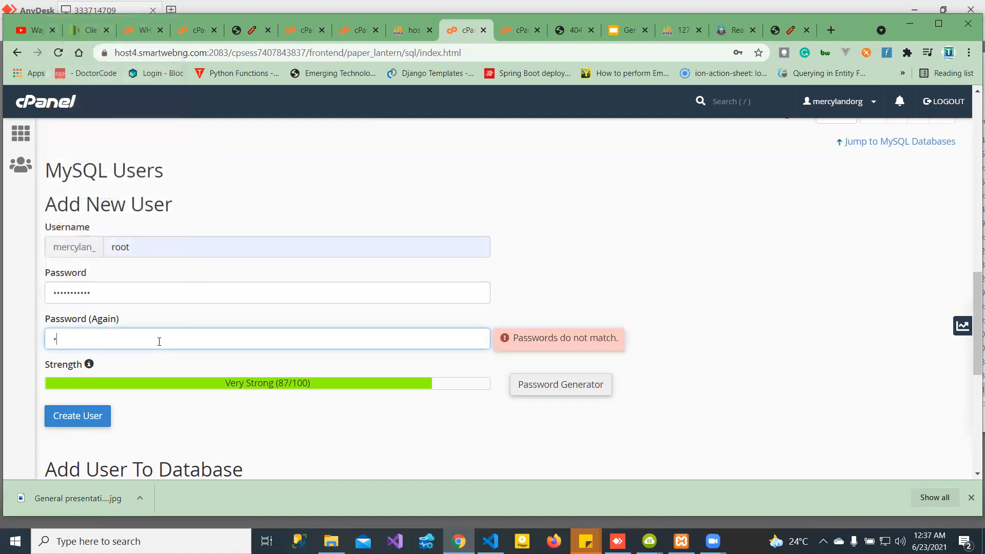
pyautogui.write('••••••••••')
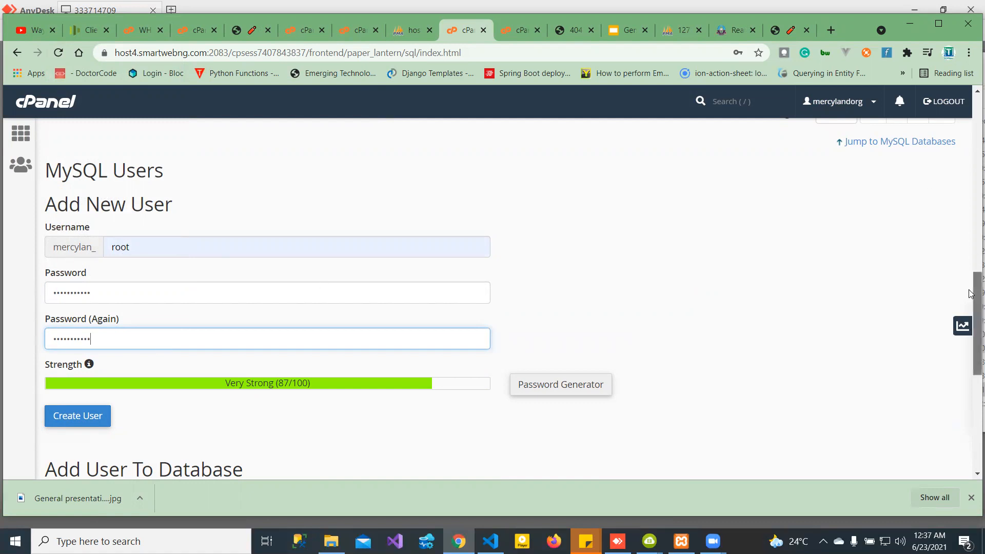
pyautogui.scroll(-2, 970, 319)
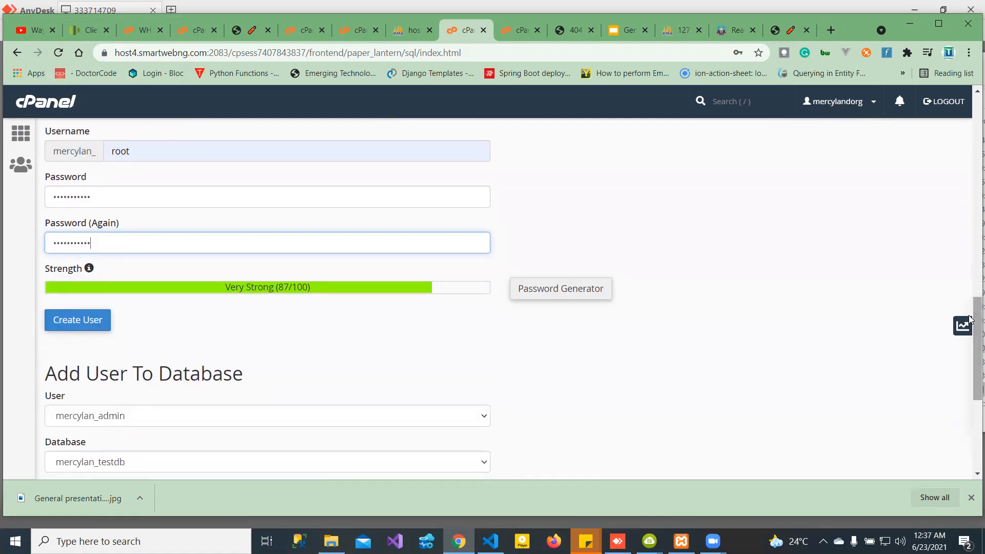
pyautogui.click(97, 321)
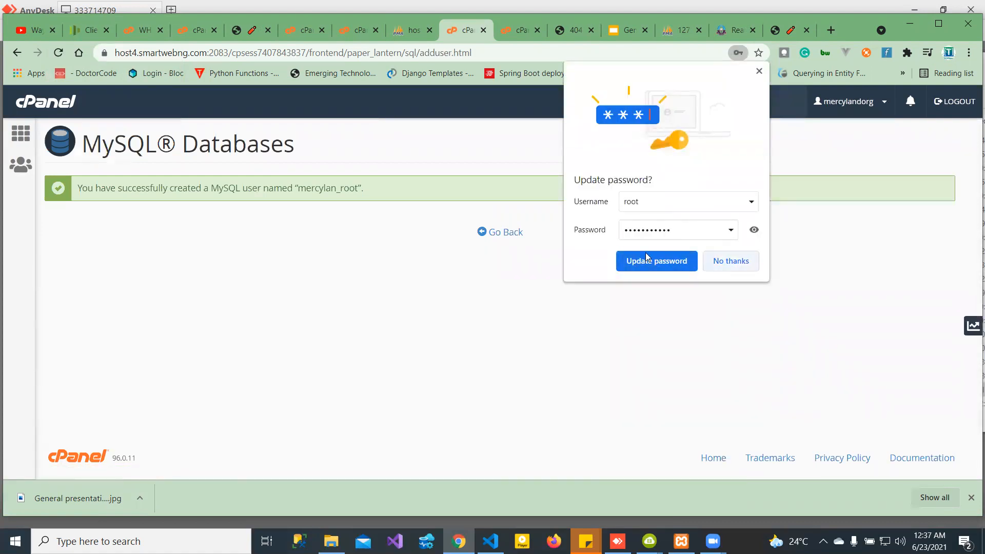
pyautogui.click(629, 262)
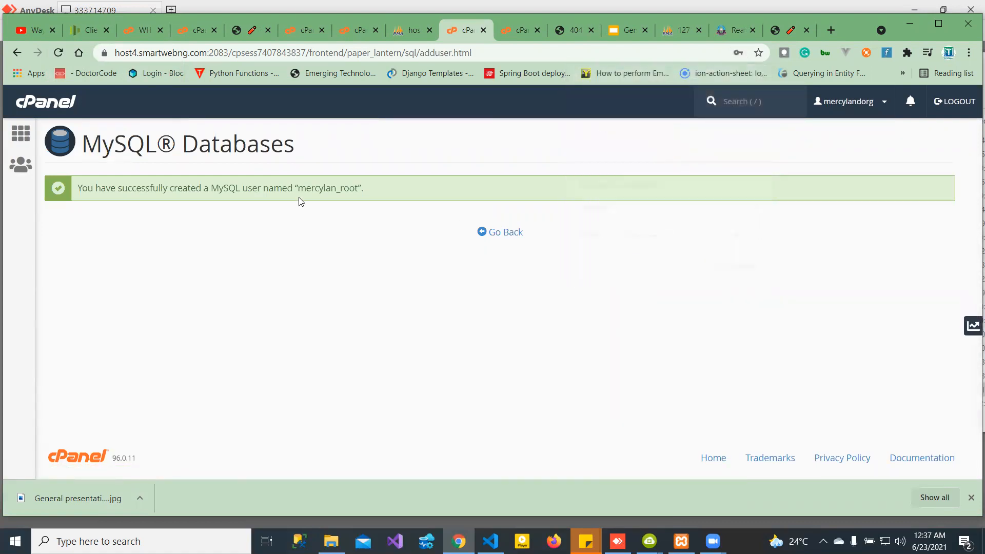
# Step: Add user mercylan_root to database mercylan_testdb from Add User To Database
pyautogui.click(503, 233)
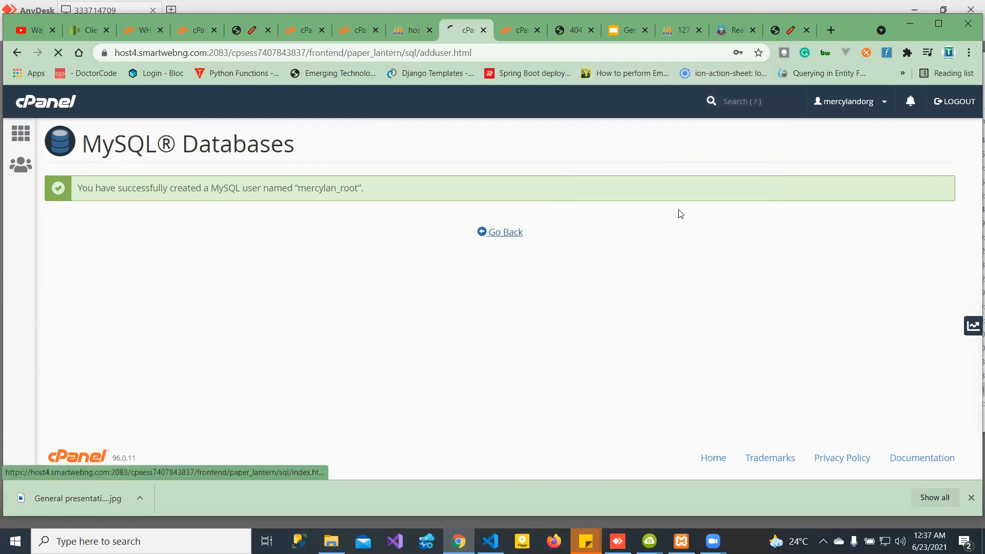
pyautogui.moveTo(969, 163); pyautogui.dragTo(971, 459)
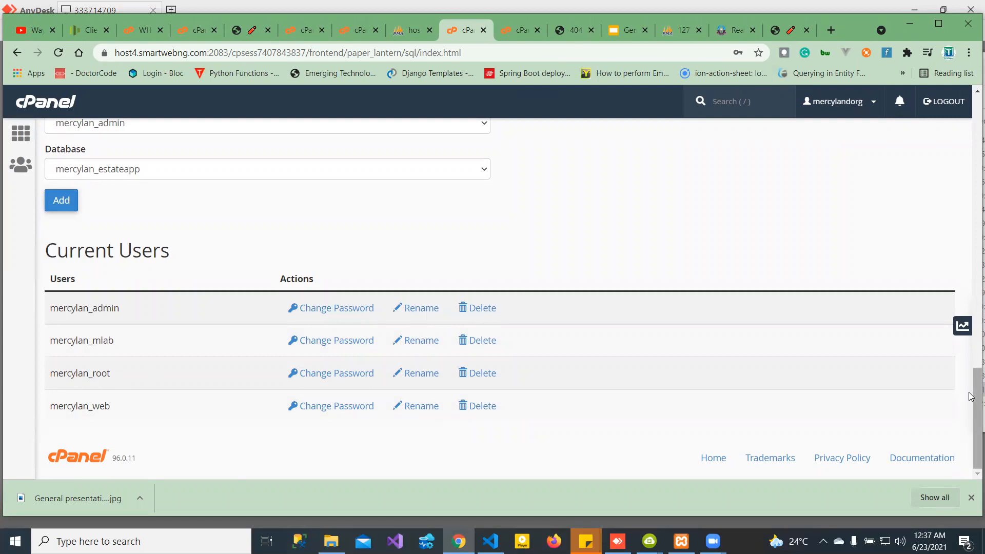
pyautogui.scroll(3, 971, 359)
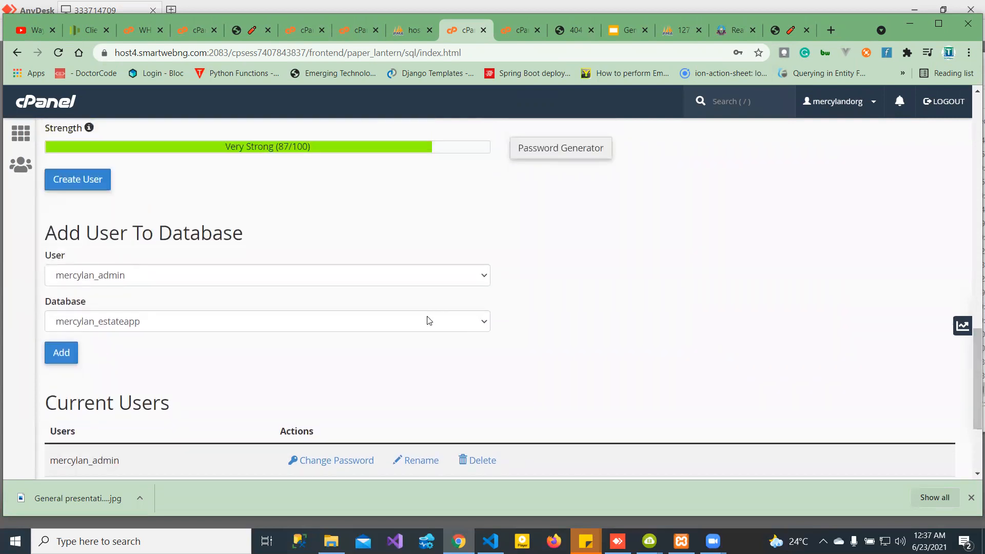
pyautogui.click(318, 273)
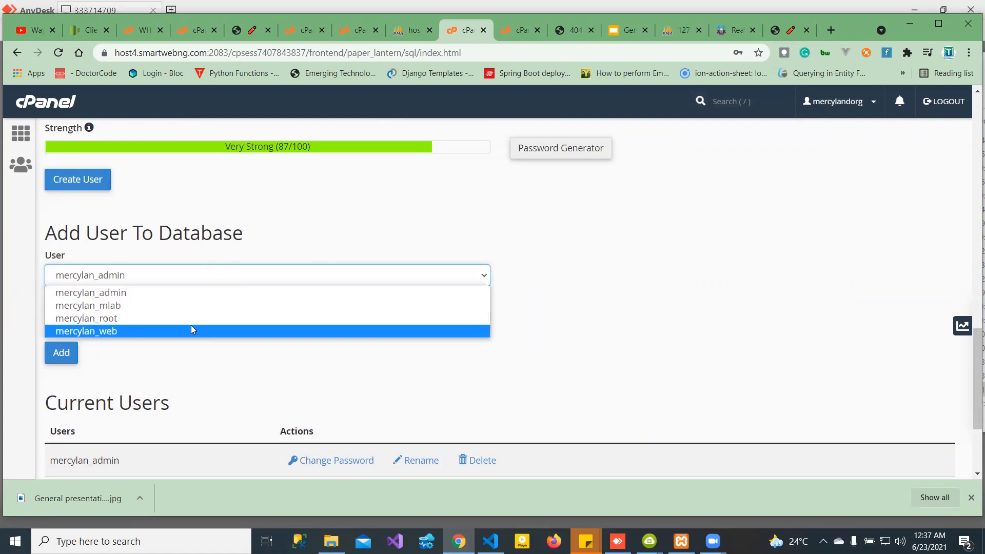
pyautogui.click(180, 319)
pyautogui.click(86, 327)
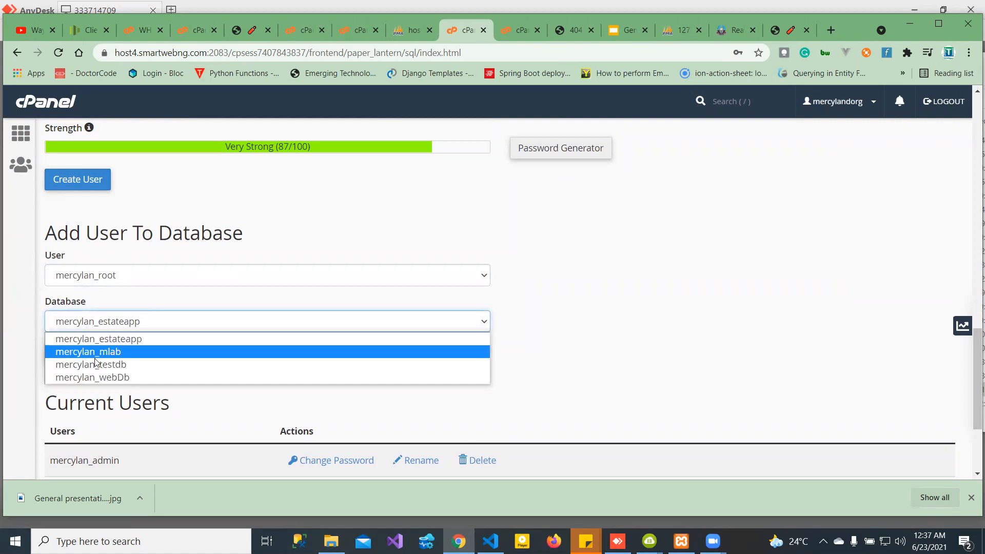
pyautogui.click(57, 365)
pyautogui.click(64, 353)
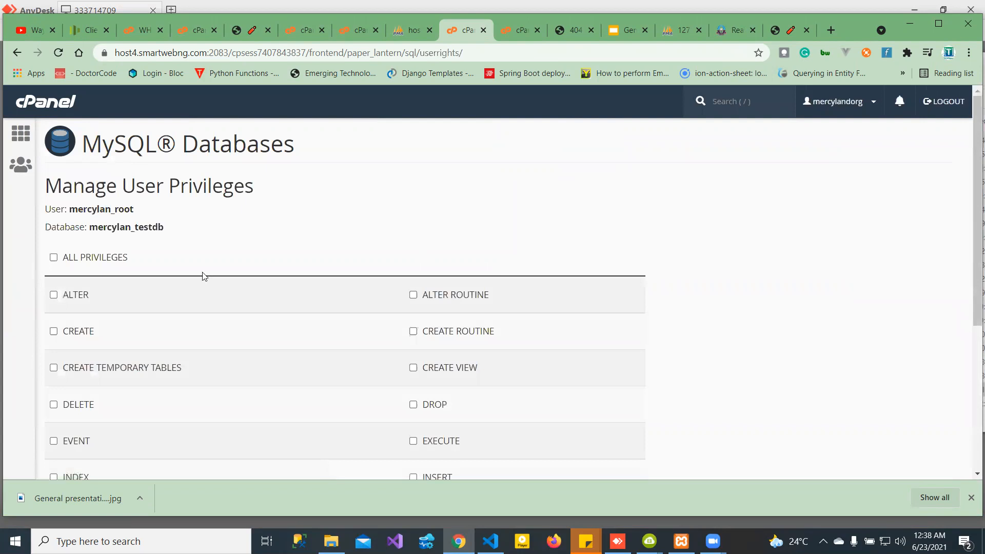
# Step: Grant mercylan_root ALL PRIVILEGES on mercylan_testdb, save, and go back to MySQL Databases
pyautogui.click(54, 258)
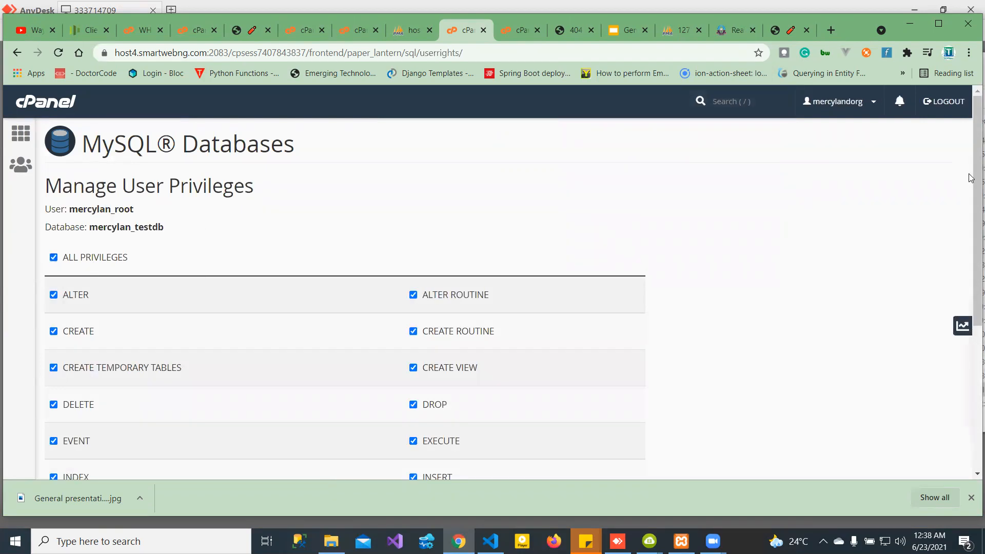
pyautogui.scroll(-5, 970, 182)
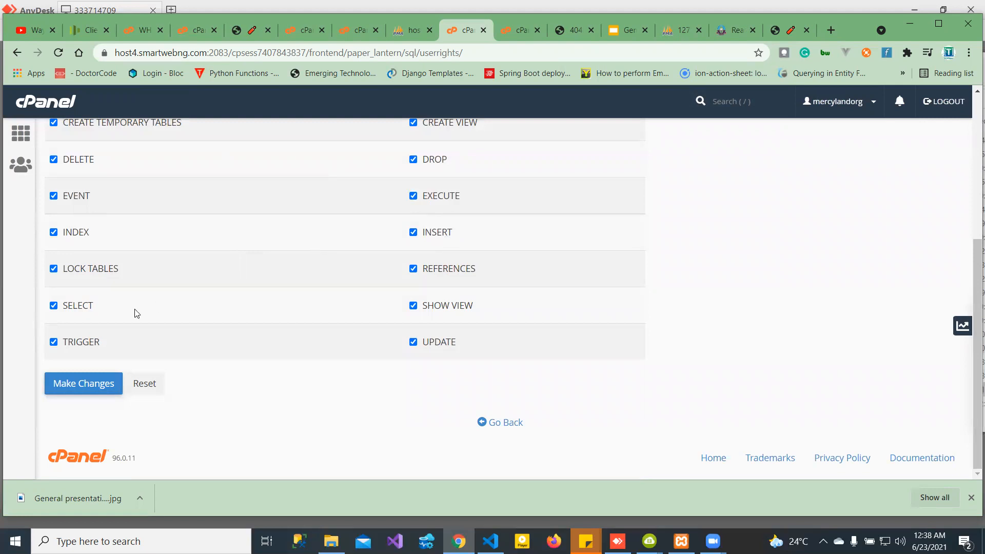
pyautogui.click(76, 387)
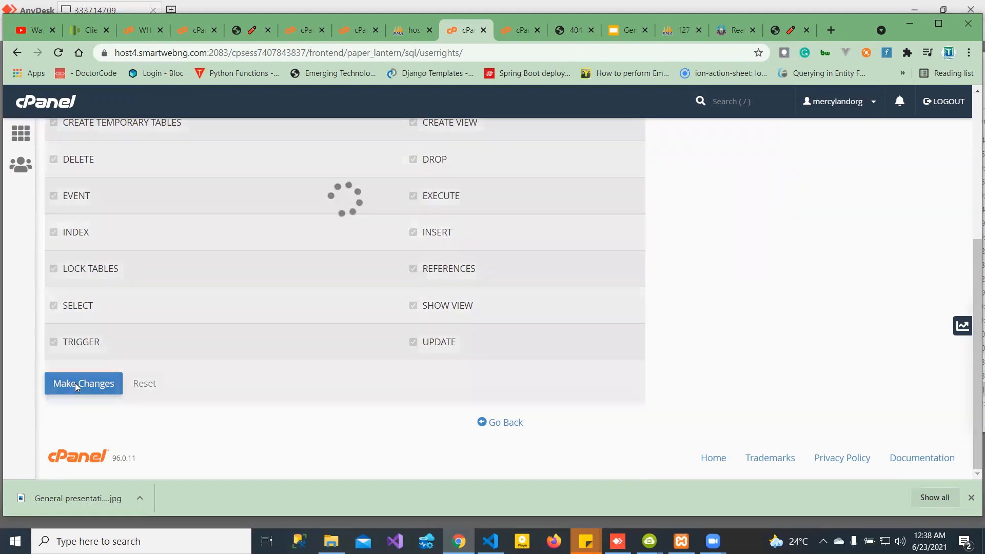
pyautogui.moveTo(971, 254); pyautogui.dragTo(970, 301)
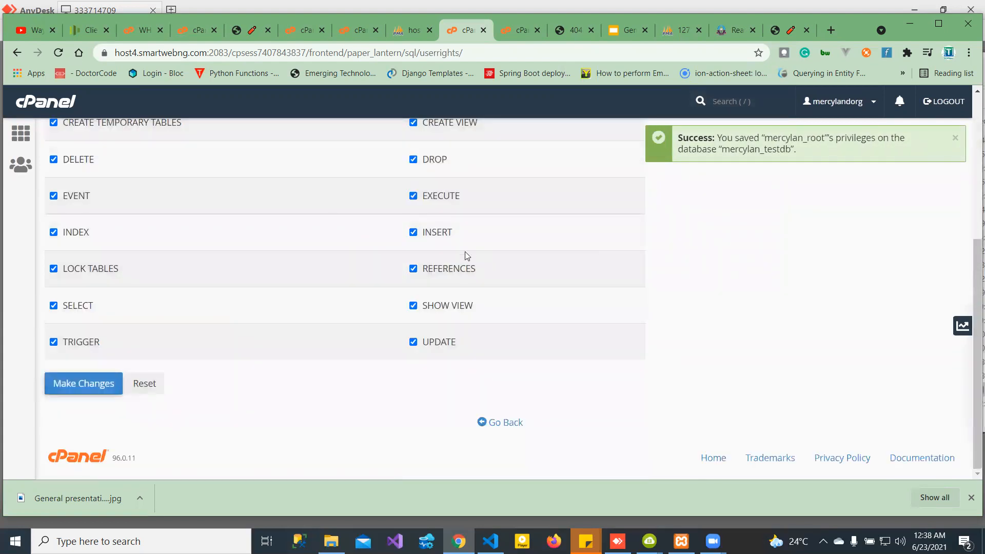
pyautogui.click(16, 52)
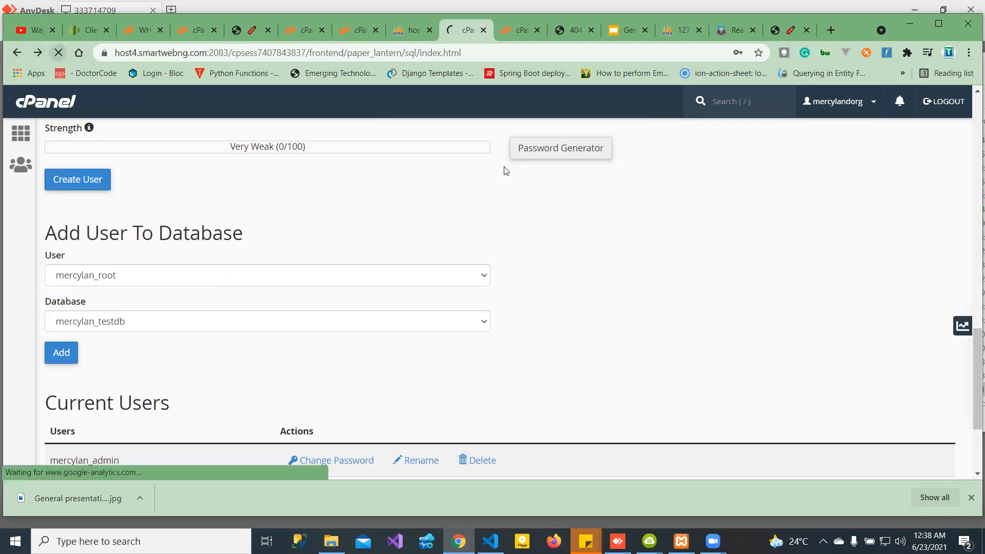
# Step: Reload phpMyAdmin to confirm mercylan_testdb is listed, then return to File Manager's routes folder
pyautogui.scroll(12, 971, 197)
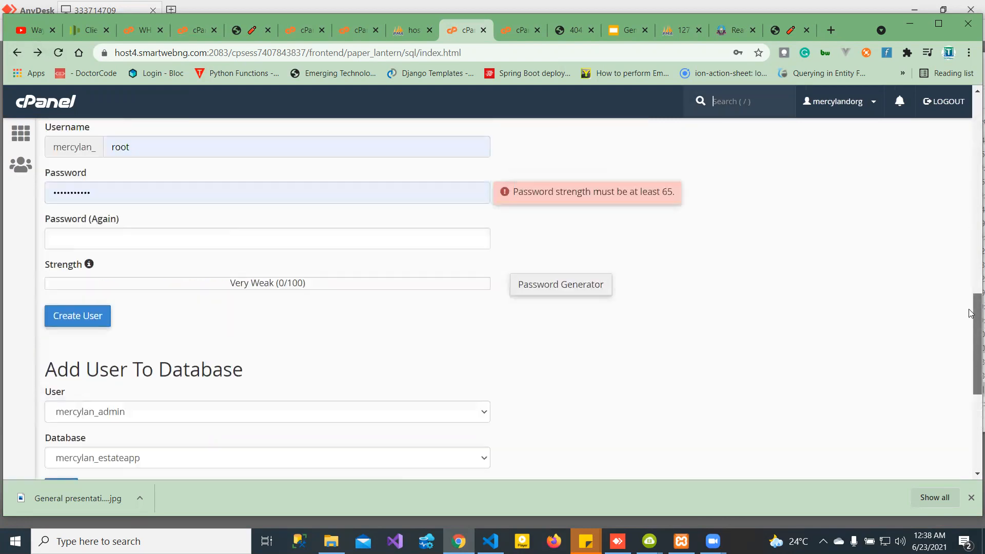
pyautogui.scroll(-3, 971, 205)
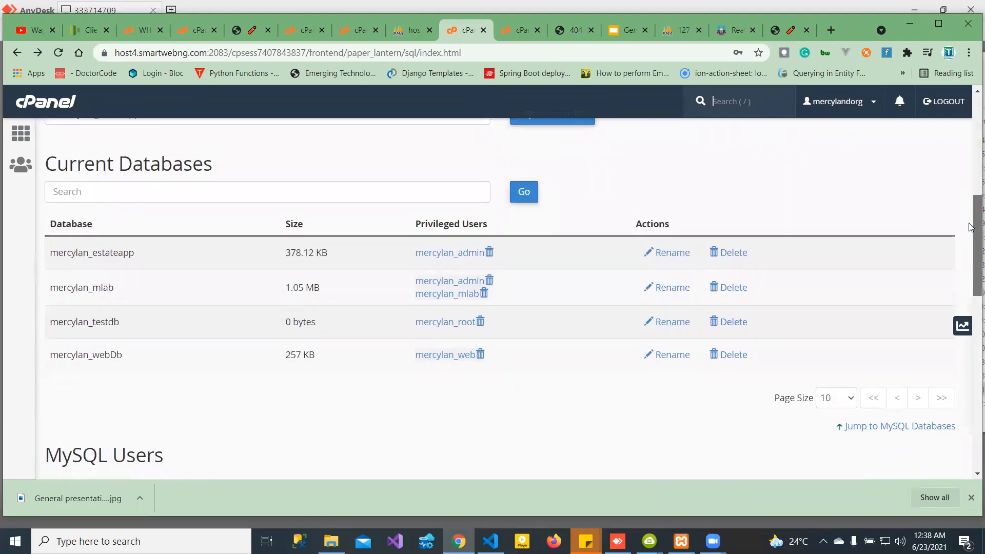
pyautogui.scroll(4, 971, 227)
pyautogui.scroll(-4, 971, 227)
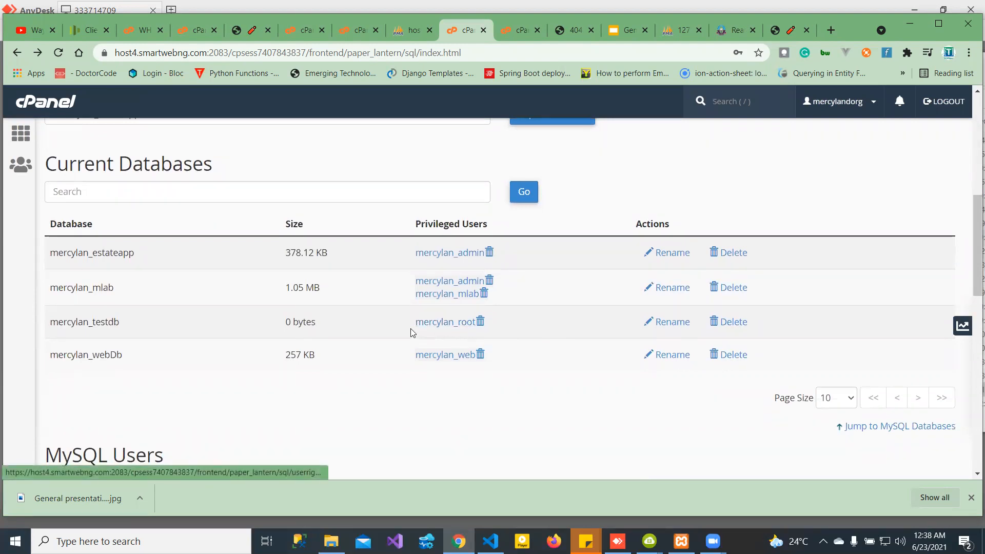
pyautogui.click(406, 30)
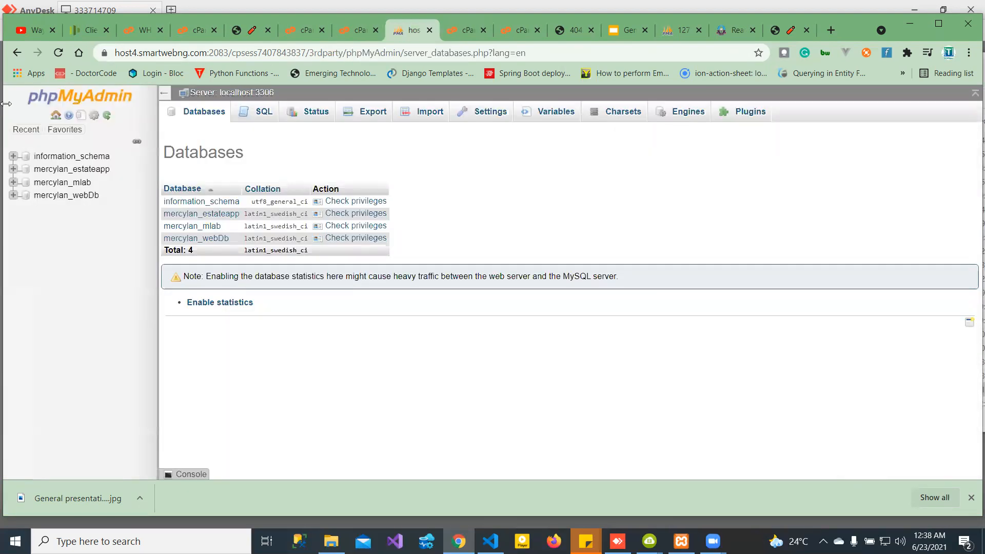
pyautogui.click(58, 53)
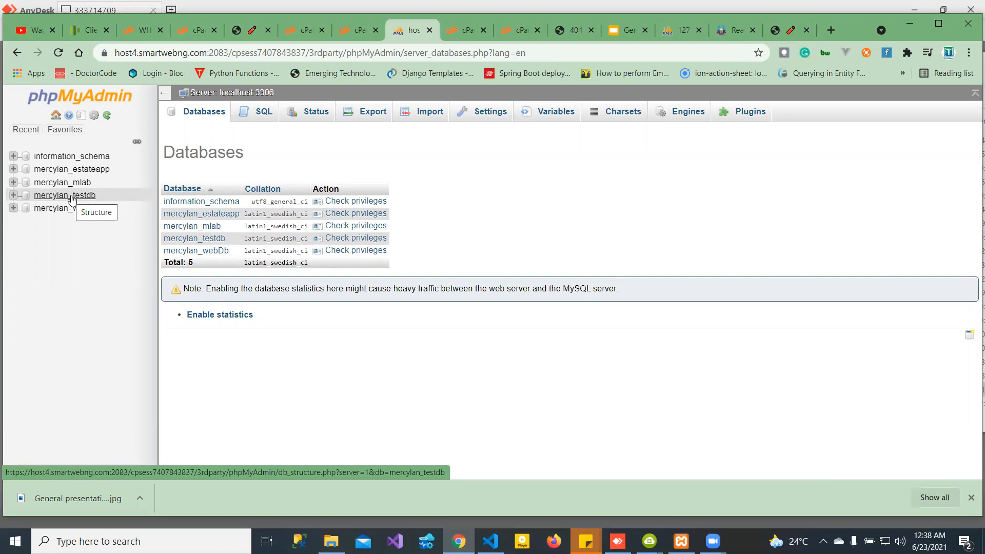
pyautogui.click(350, 33)
pyautogui.click(283, 36)
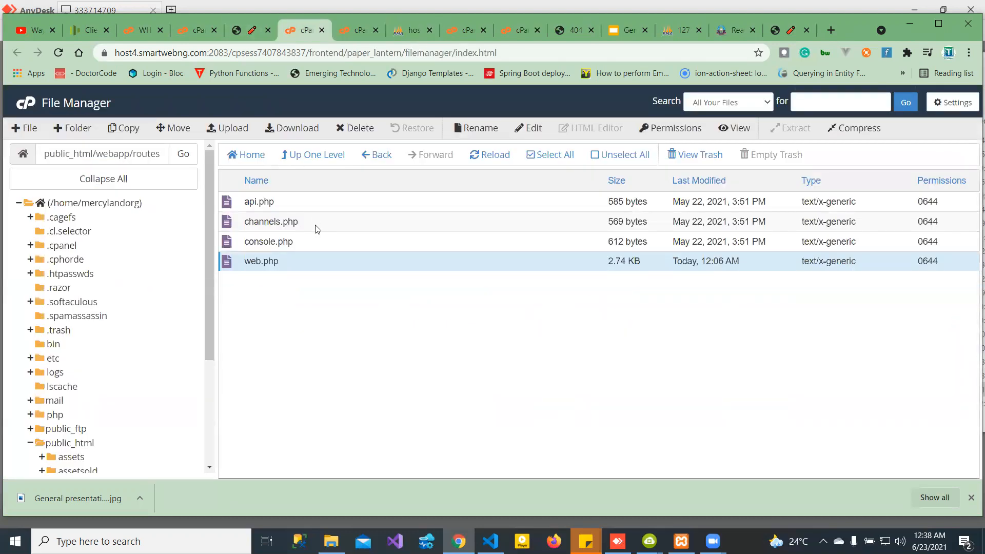
# Step: Open webapp/.env in the editor and set DB_DATABASE to mercylan_testdb
pyautogui.click(289, 156)
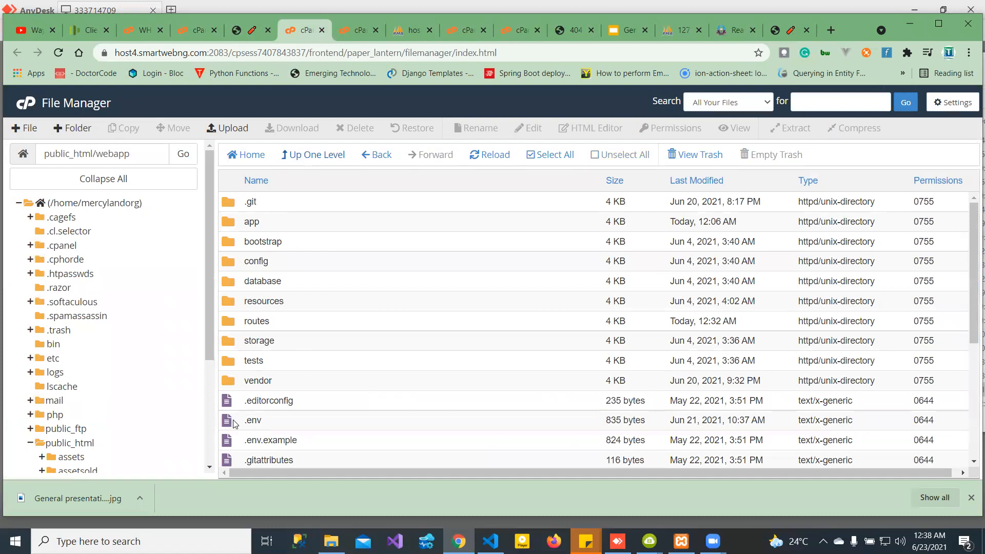
pyautogui.click(227, 419)
pyautogui.rightClick(227, 420)
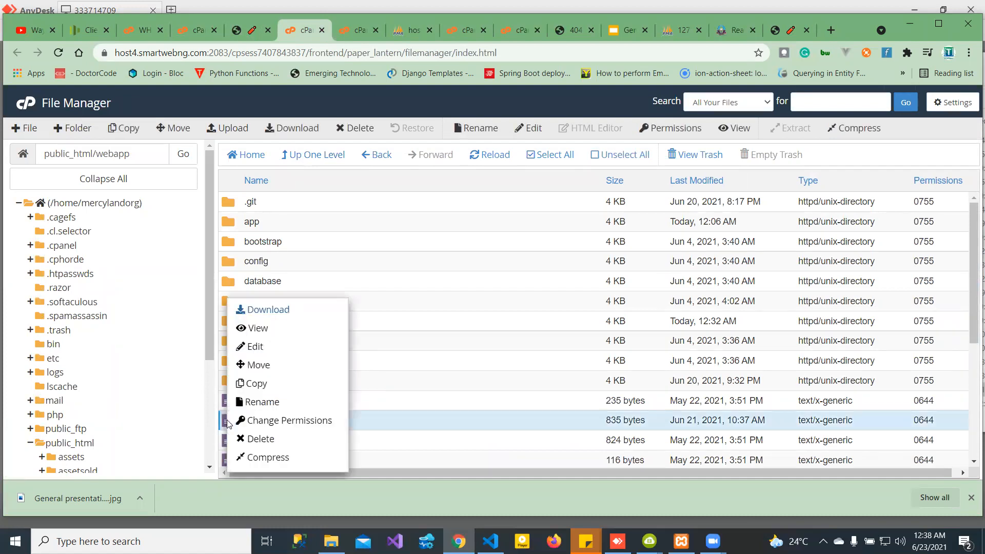
pyautogui.click(254, 346)
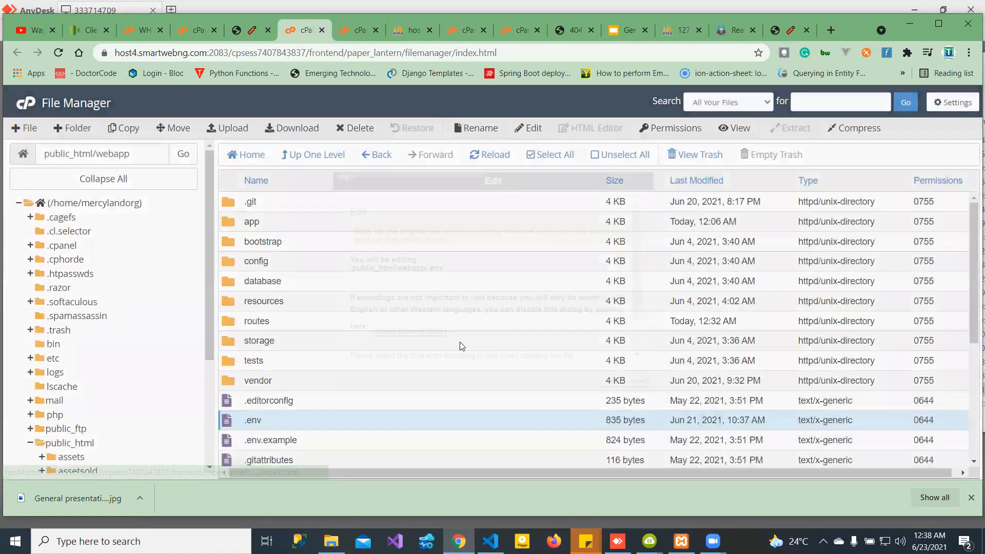
pyautogui.click(607, 380)
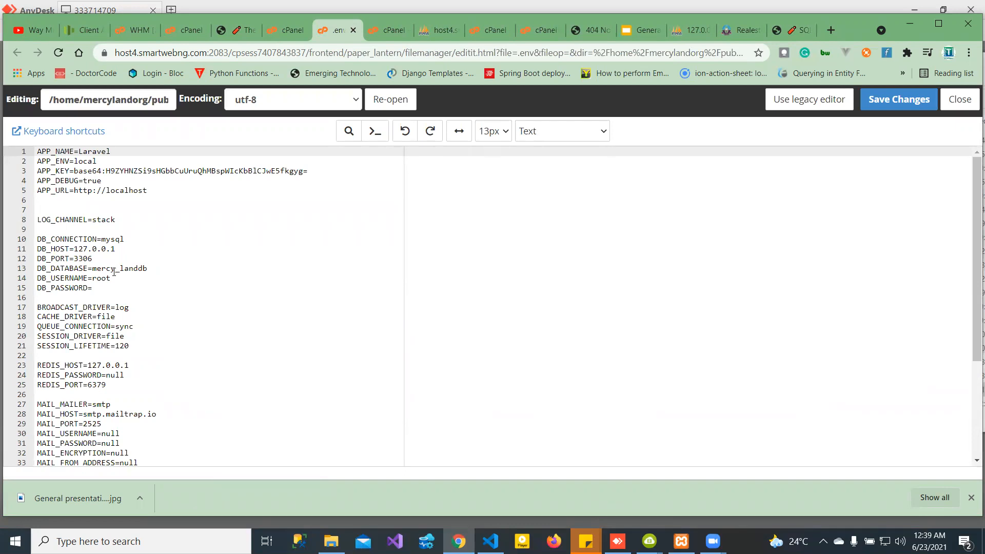
pyautogui.doubleClick(114, 272)
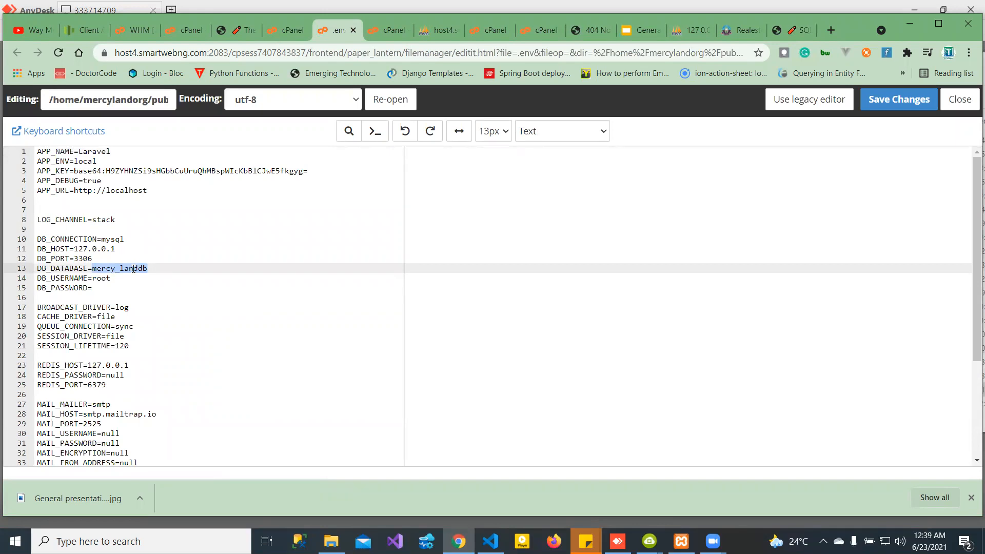
pyautogui.write('mercylan_testdb')
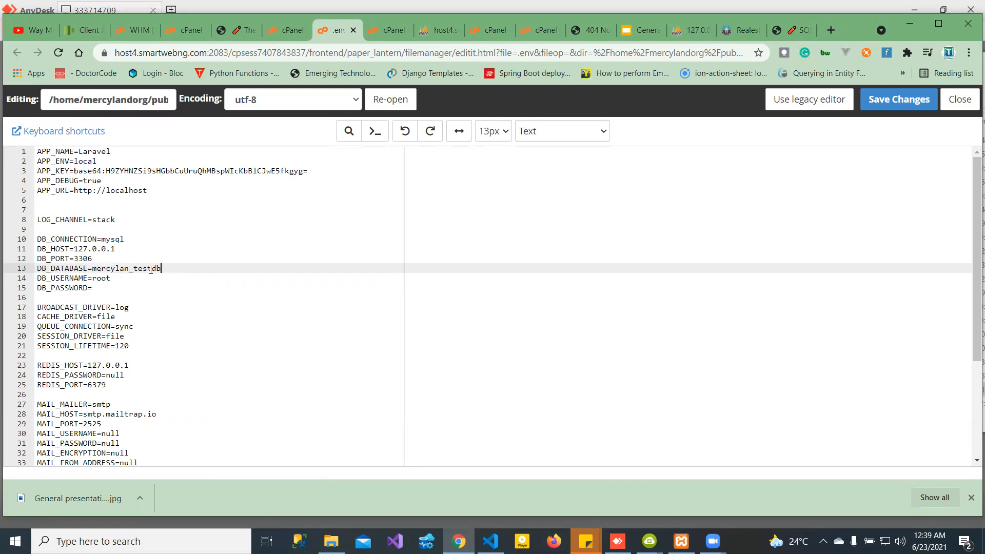
pyautogui.doubleClick(99, 279)
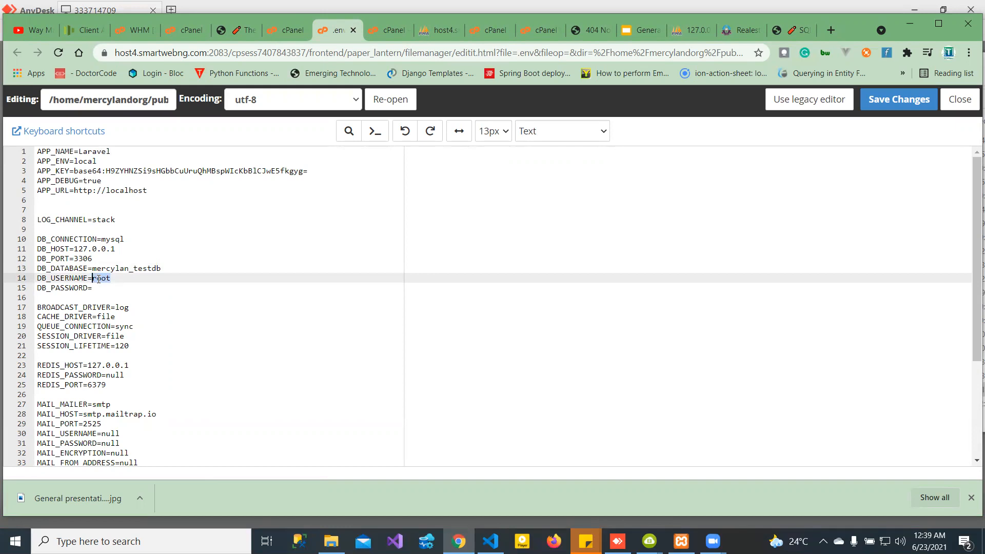
pyautogui.click(390, 30)
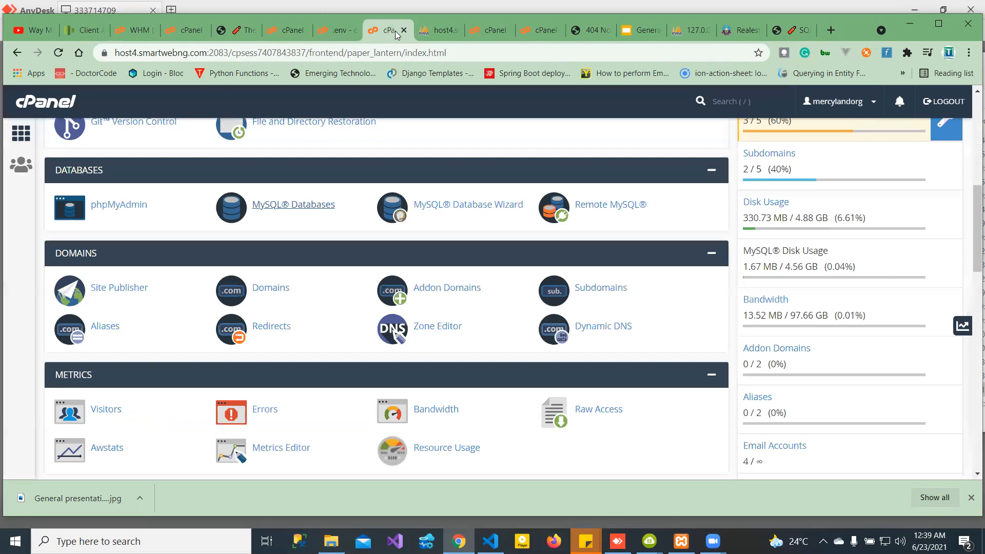
pyautogui.click(439, 32)
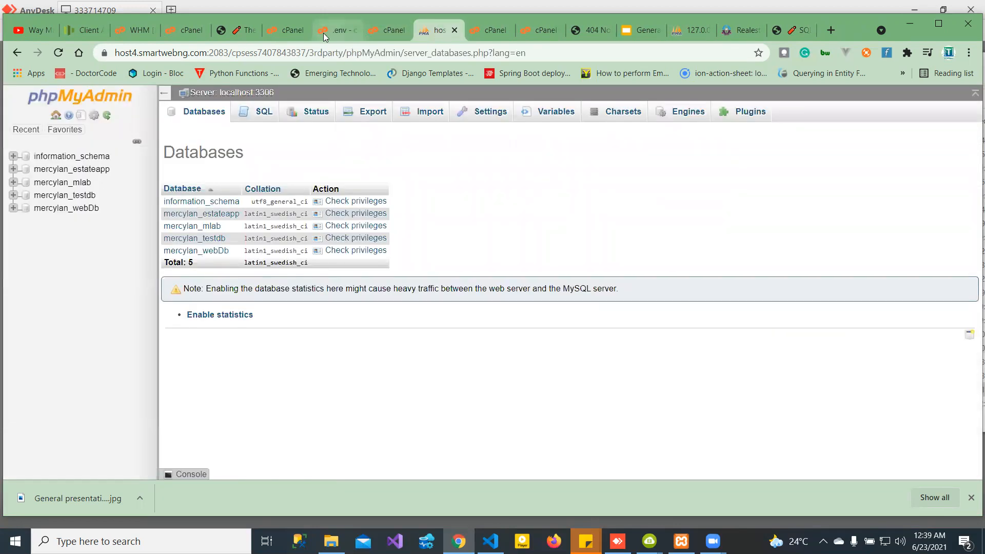
pyautogui.click(289, 32)
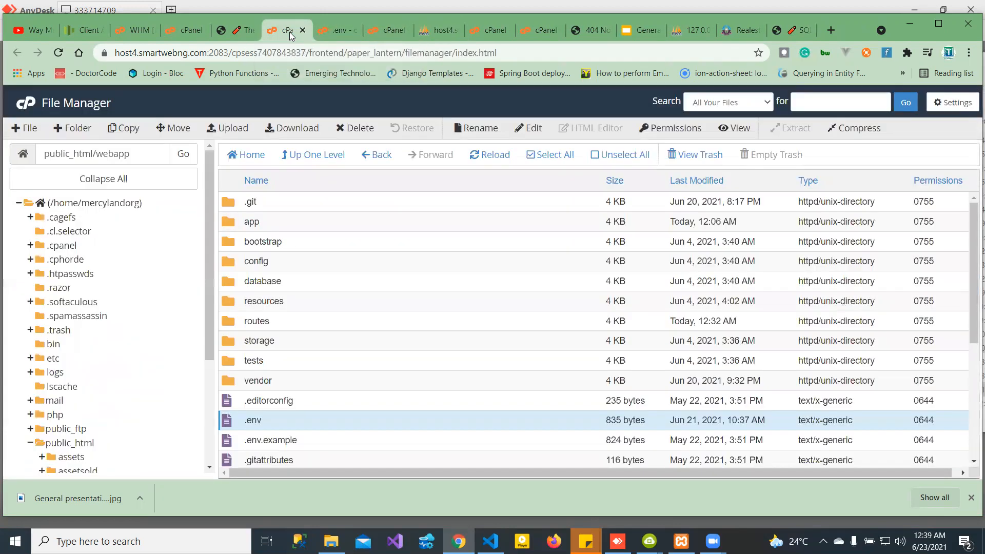
pyautogui.click(474, 22)
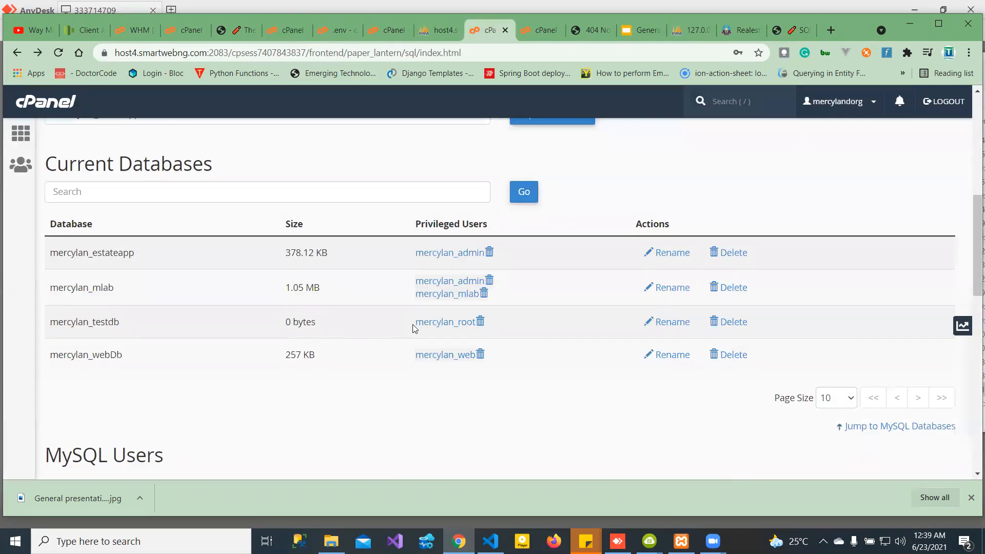
pyautogui.moveTo(415, 324); pyautogui.dragTo(480, 324)
pyautogui.hotkey('ctrl', 'c')
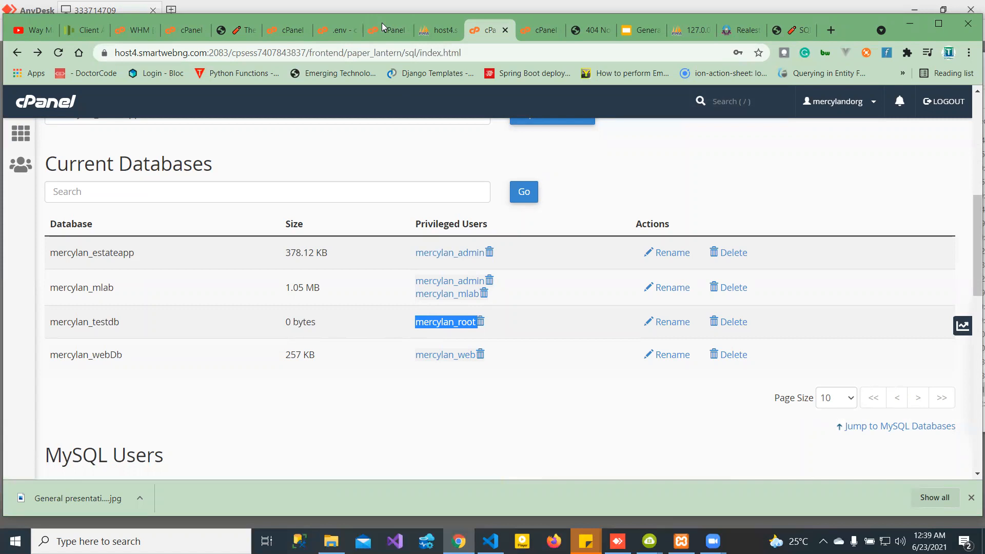
pyautogui.click(342, 35)
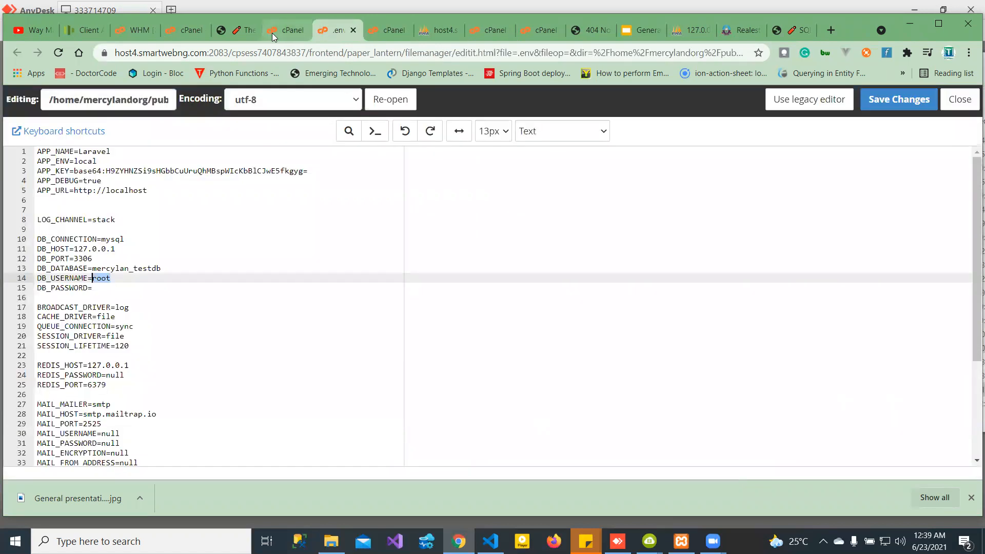
pyautogui.doubleClick(103, 277)
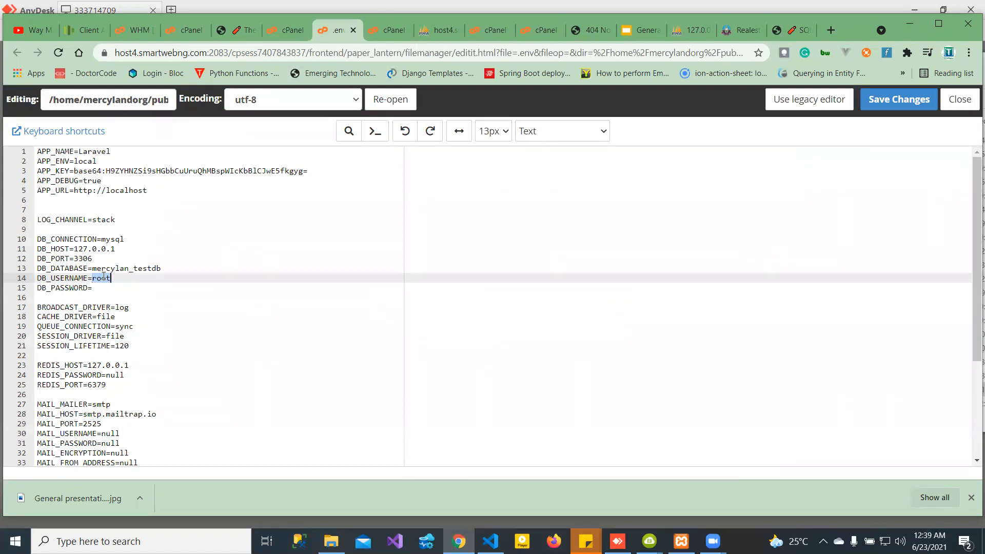
pyautogui.hotkey('ctrl', 'v')
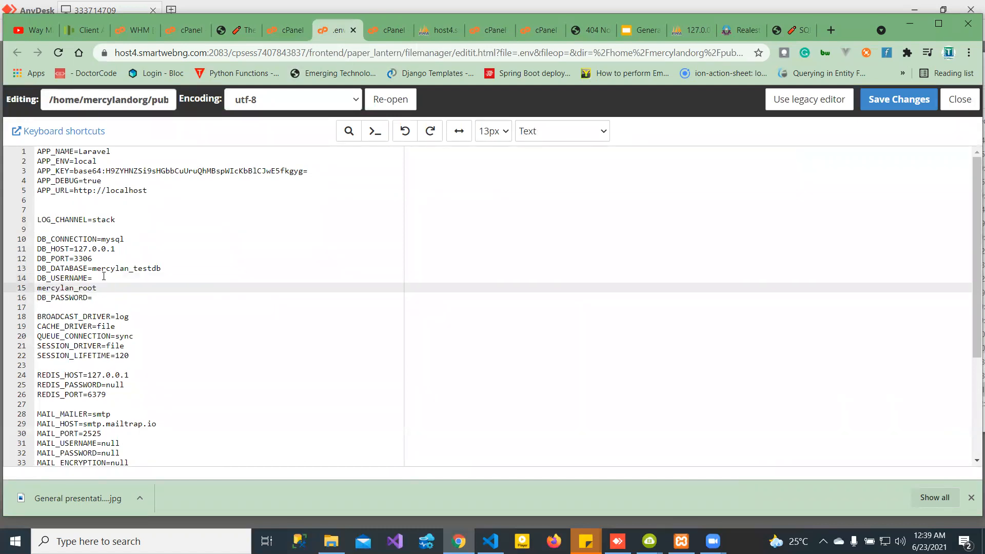
pyautogui.hotkey('ctrl', 'z')
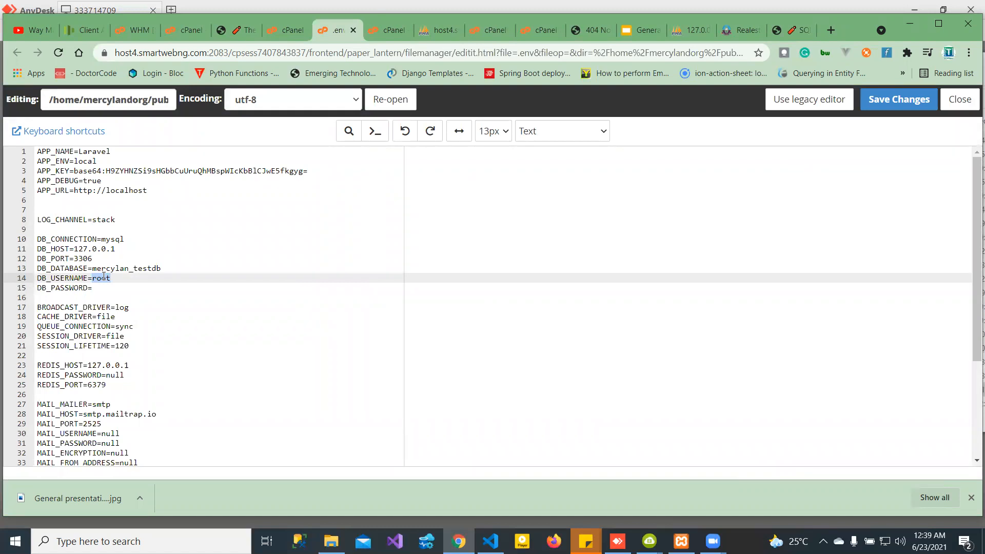
pyautogui.hotkey('ctrl', 'v')
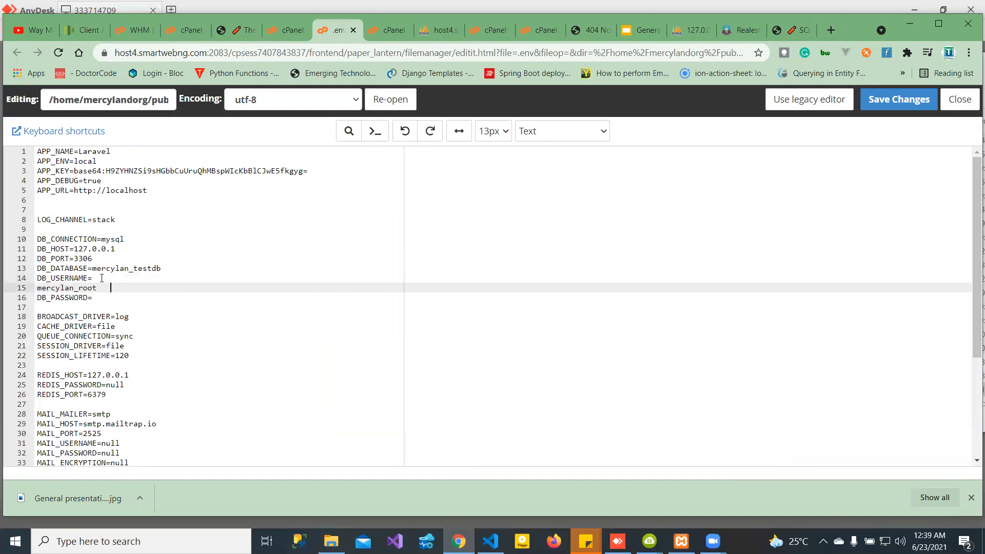
pyautogui.click(100, 278)
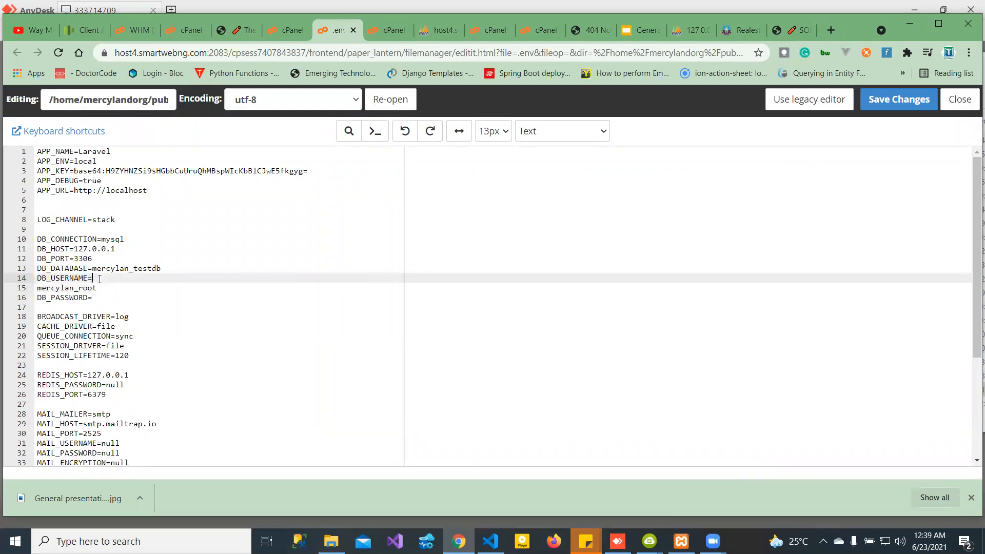
pyautogui.press('Delete')
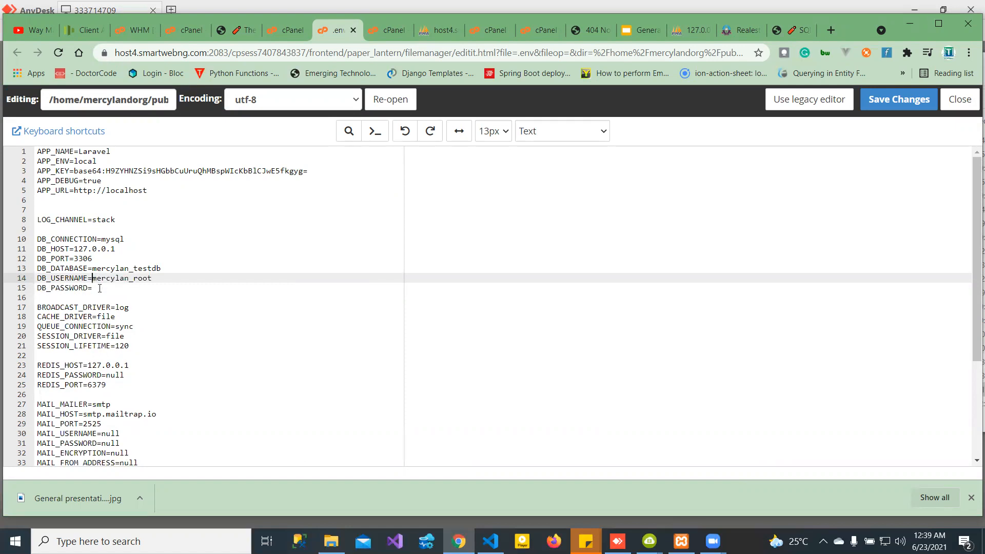
# Step: Fill in DB_PASSWORD with the mercylan_root database user's password
pyautogui.click(100, 288)
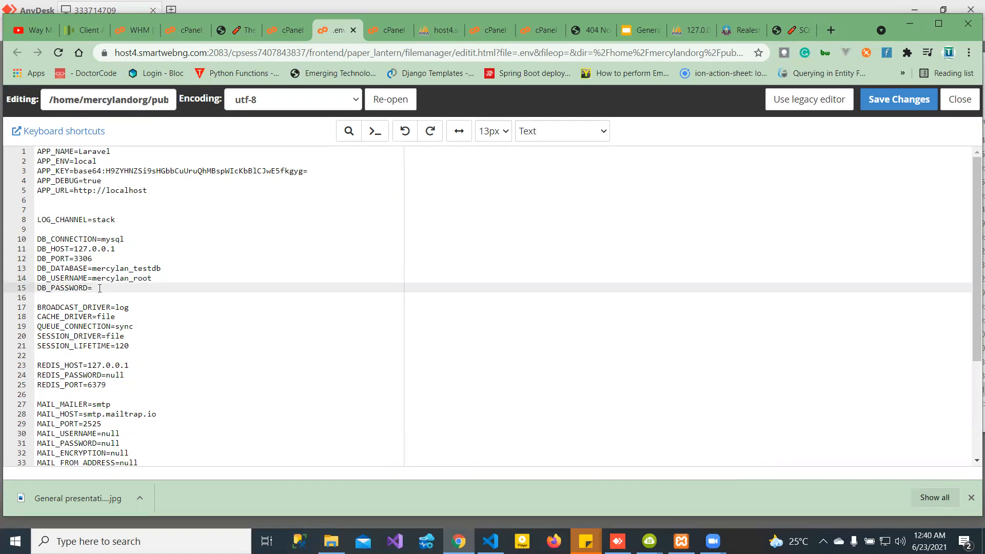
pyautogui.write('888')
pyautogui.press('BackSpace')
pyautogui.press('BackSpace')
pyautogui.press('BackSpace')
pyautogui.write('*********')
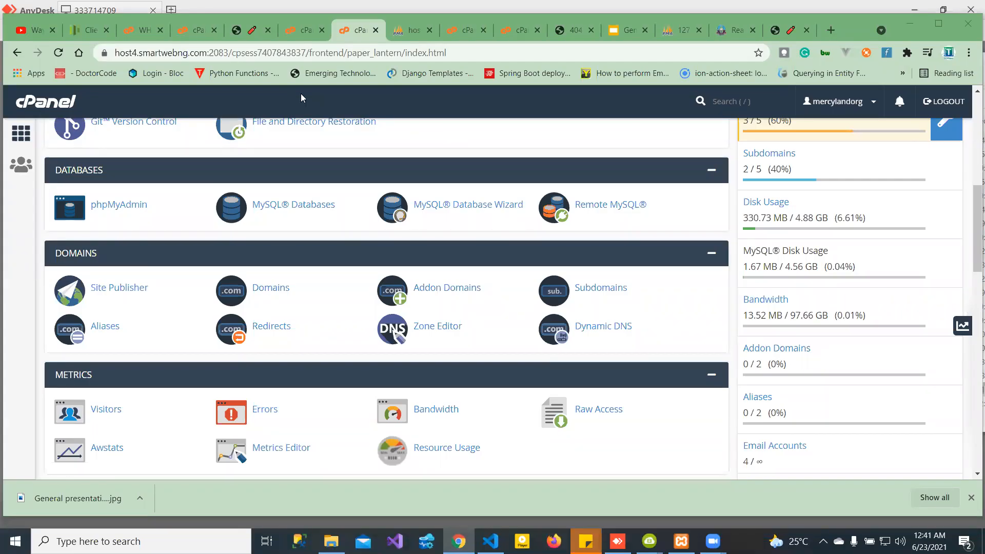
# Step: Reload mercyland.org.ng to test the new database settings
pyautogui.click(292, 36)
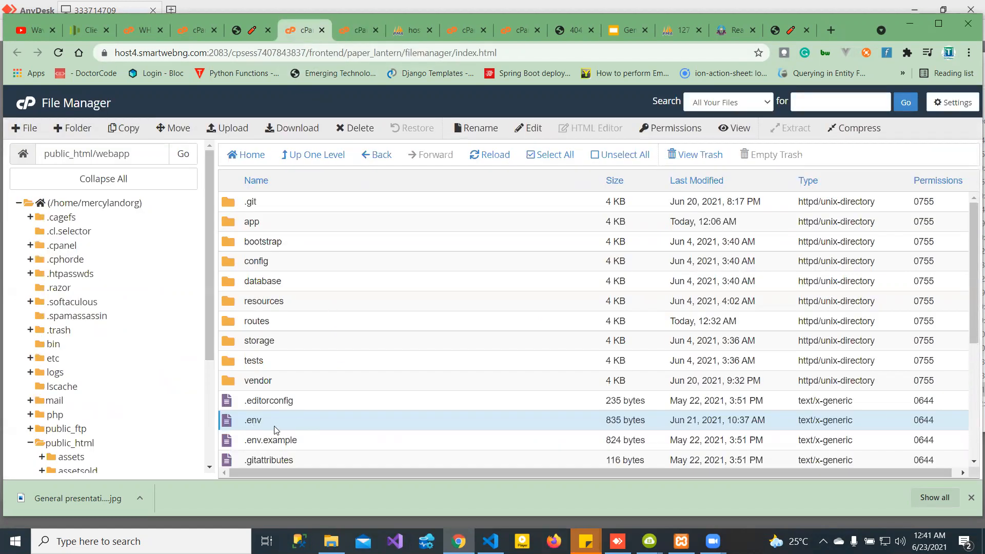
pyautogui.click(242, 37)
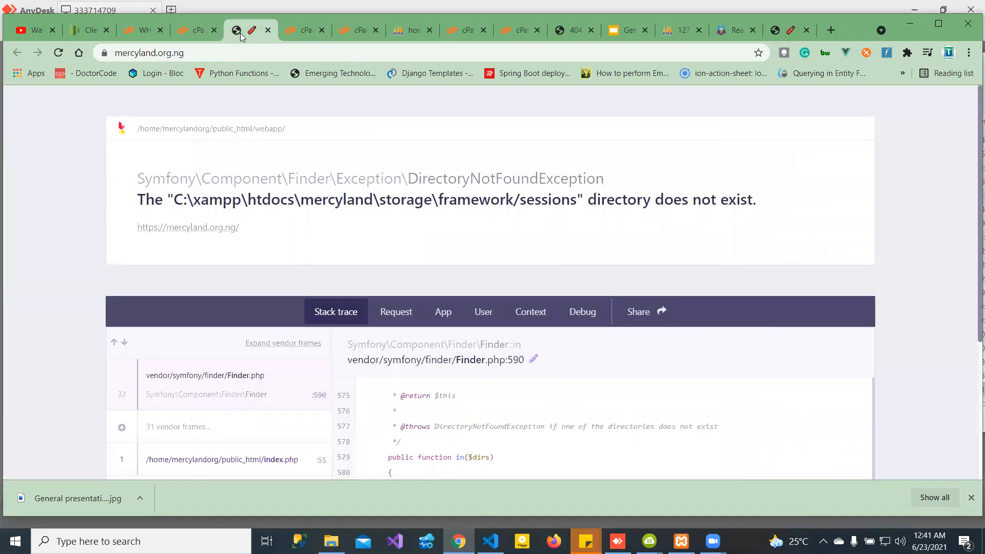
pyautogui.click(58, 52)
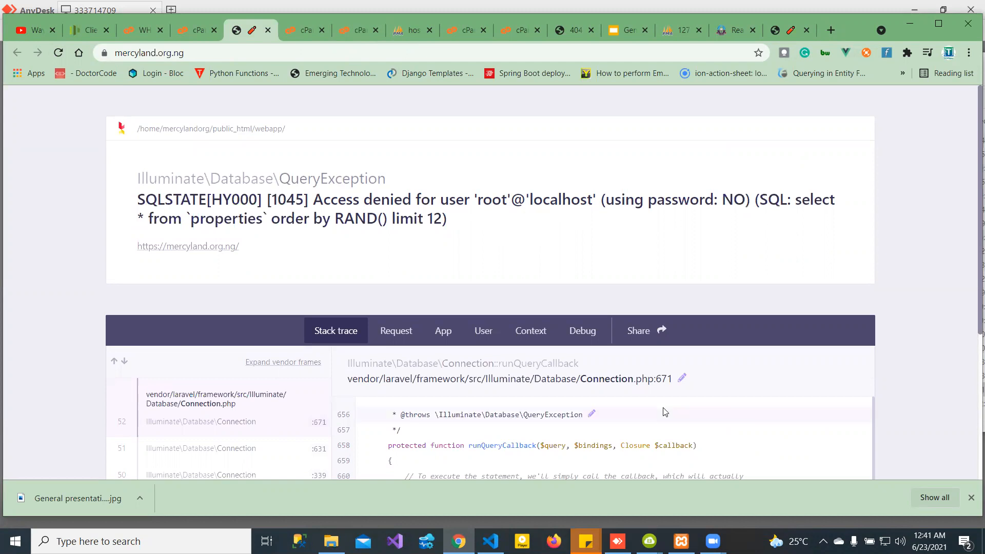
# Step: Visit the clear-cache page, then reload the home page showing the missing properties table error
pyautogui.click(195, 54)
pyautogui.doubleClick(195, 54)
pyautogui.press('End')
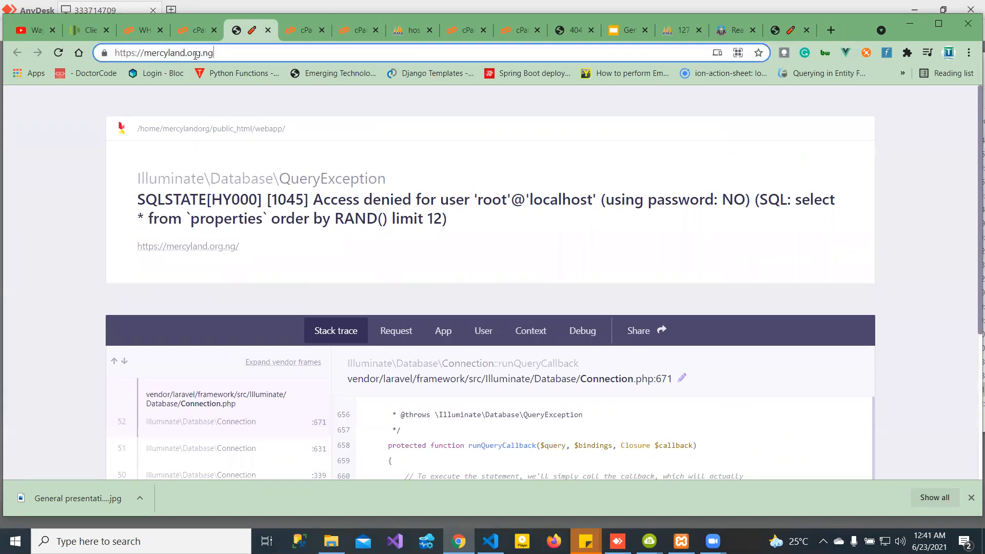
pyautogui.write('/')
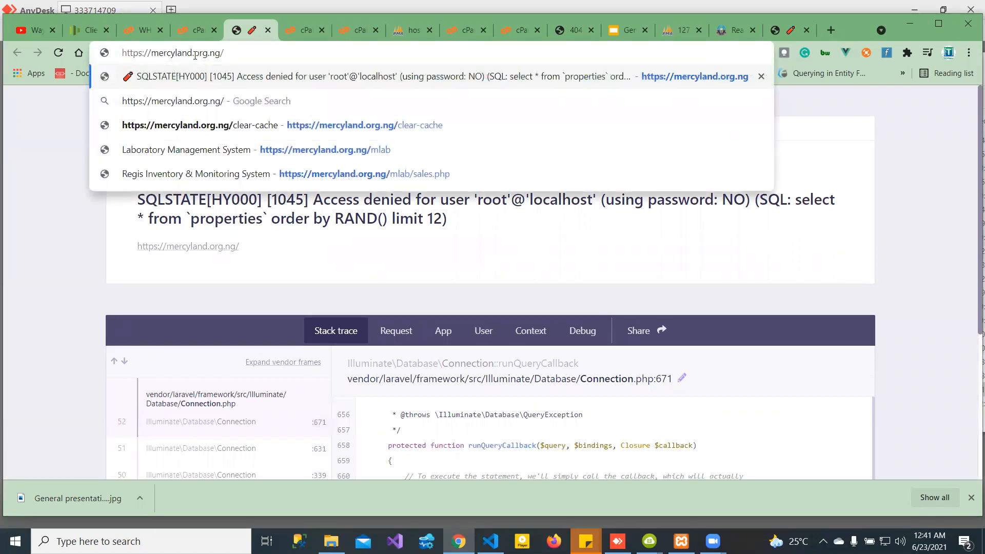
pyautogui.click(208, 125)
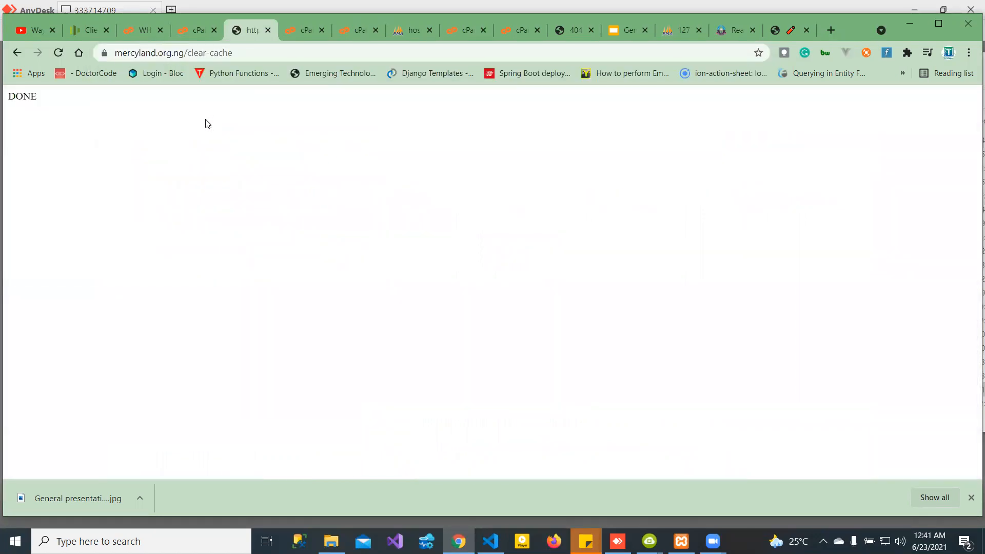
pyautogui.click(236, 52)
pyautogui.press('End')
pyautogui.press('BackSpace')
pyautogui.press('BackSpace')
pyautogui.press('BackSpace')
pyautogui.press('BackSpace')
pyautogui.press('BackSpace')
pyautogui.press('BackSpace')
pyautogui.press('BackSpace')
pyautogui.press('BackSpace')
pyautogui.press('BackSpace')
pyautogui.press('BackSpace')
pyautogui.press('BackSpace')
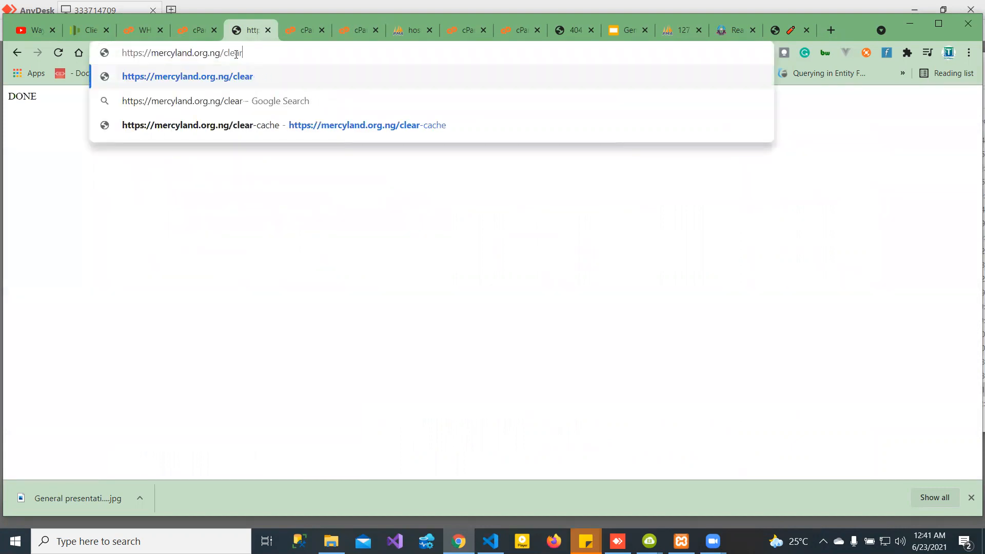
pyautogui.press('Return')
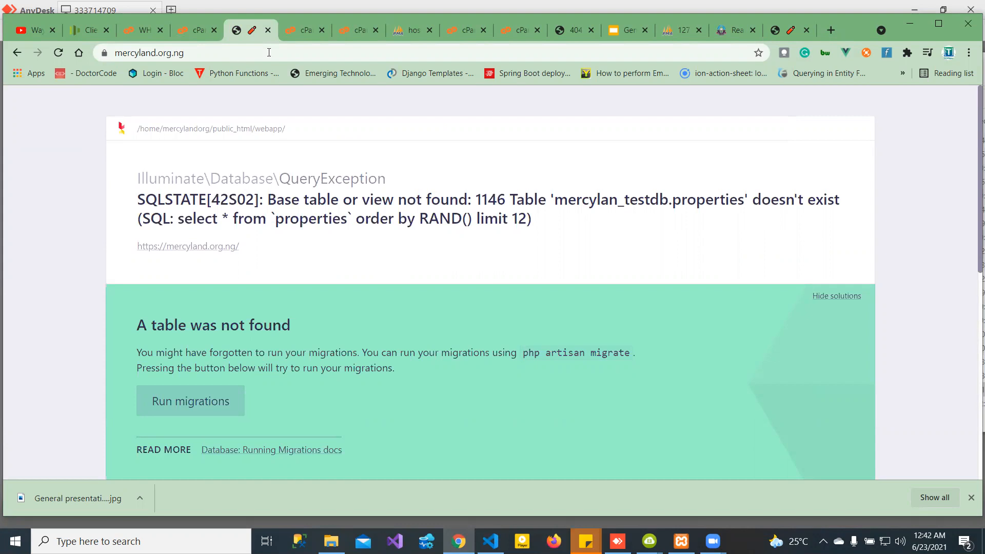
# Step: Check that the hosted mercylan_testdb has no tables, then return to the local properties table
pyautogui.click(408, 30)
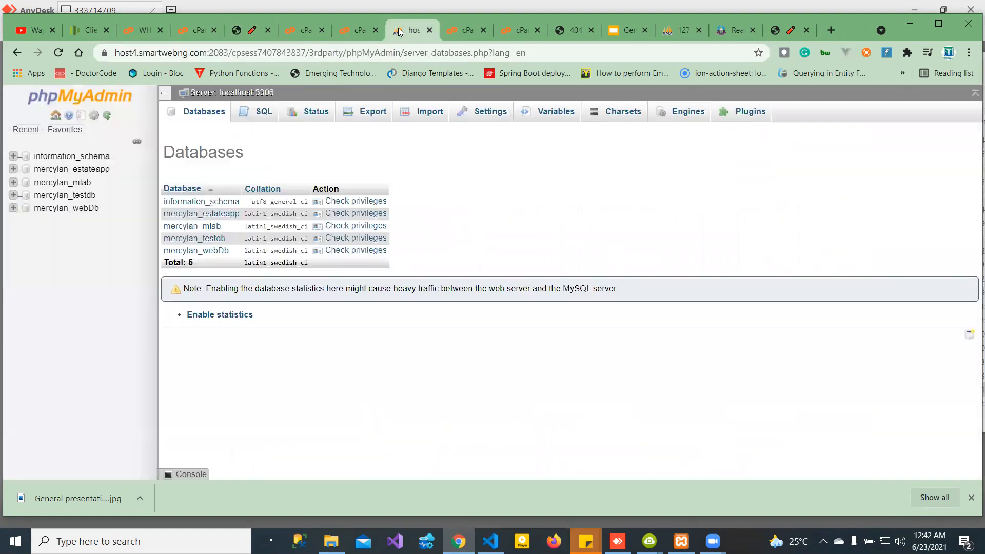
pyautogui.click(70, 197)
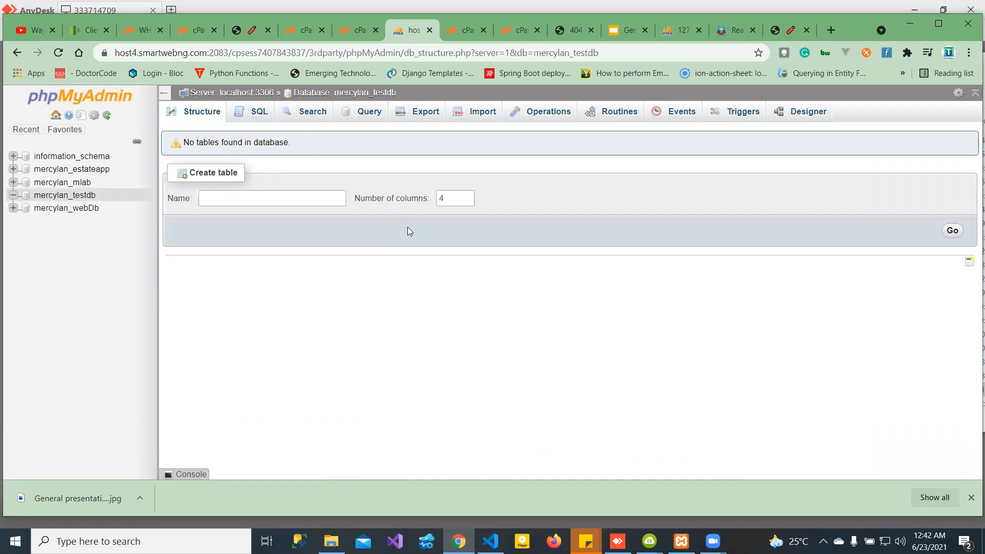
pyautogui.click(256, 120)
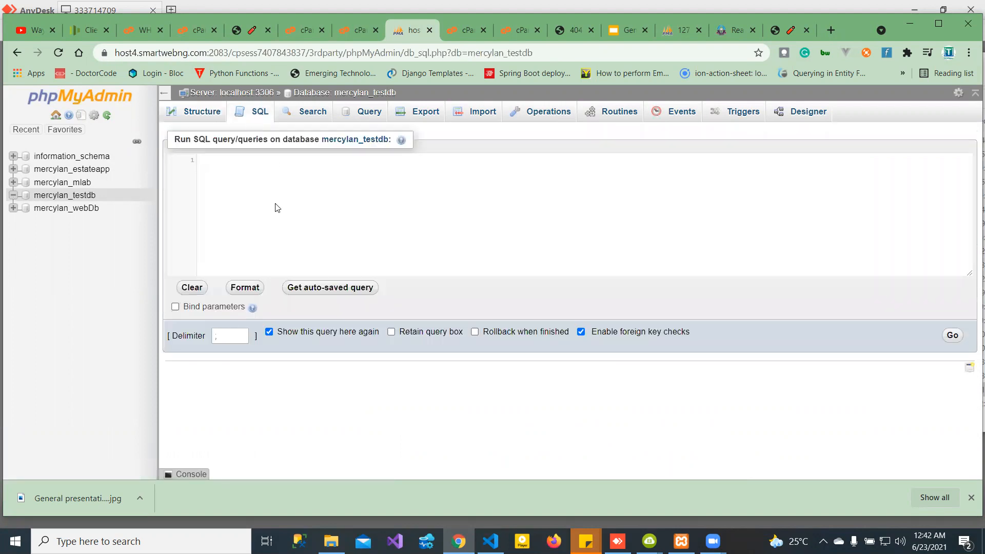
pyautogui.click(674, 33)
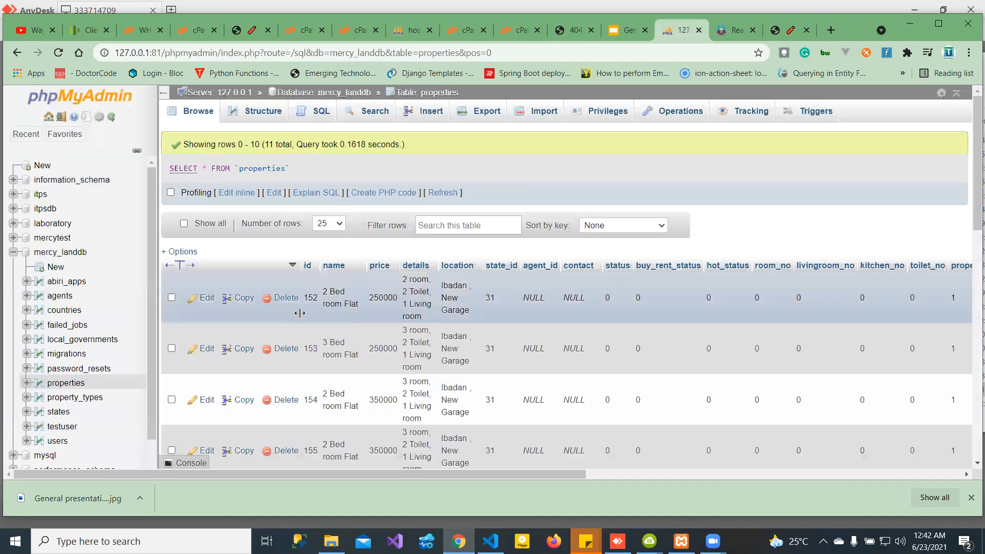
# Step: Export the local properties table as an SQL file
pyautogui.click(314, 117)
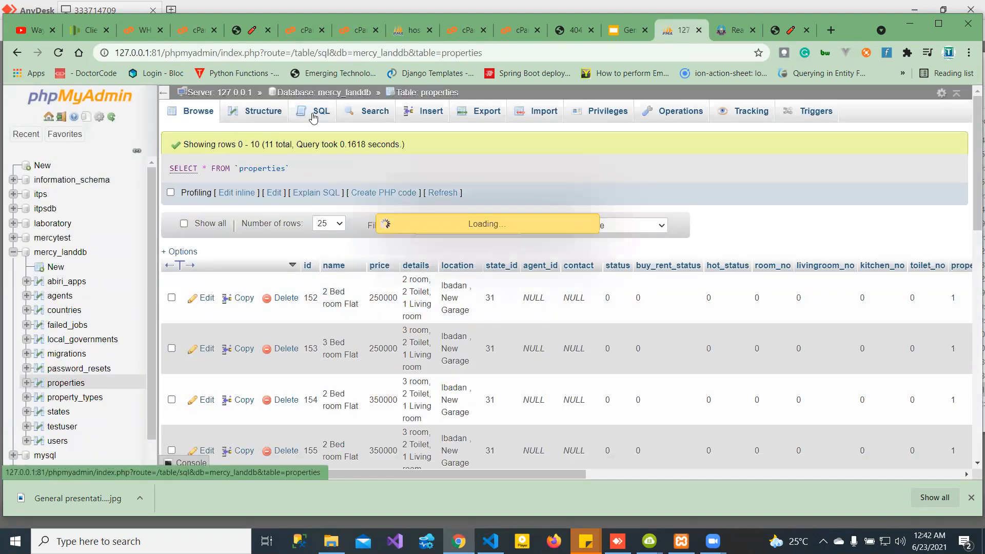
pyautogui.click(179, 114)
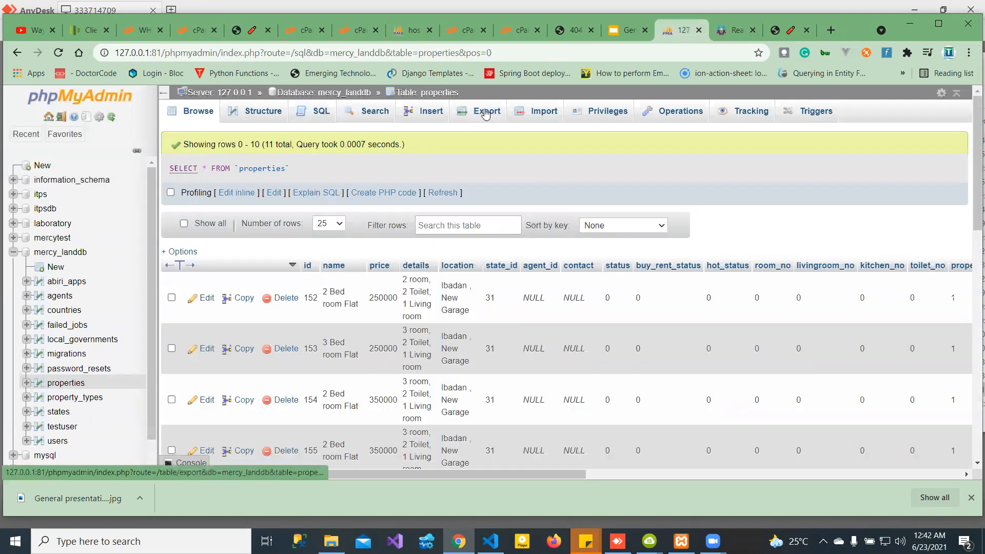
pyautogui.click(485, 114)
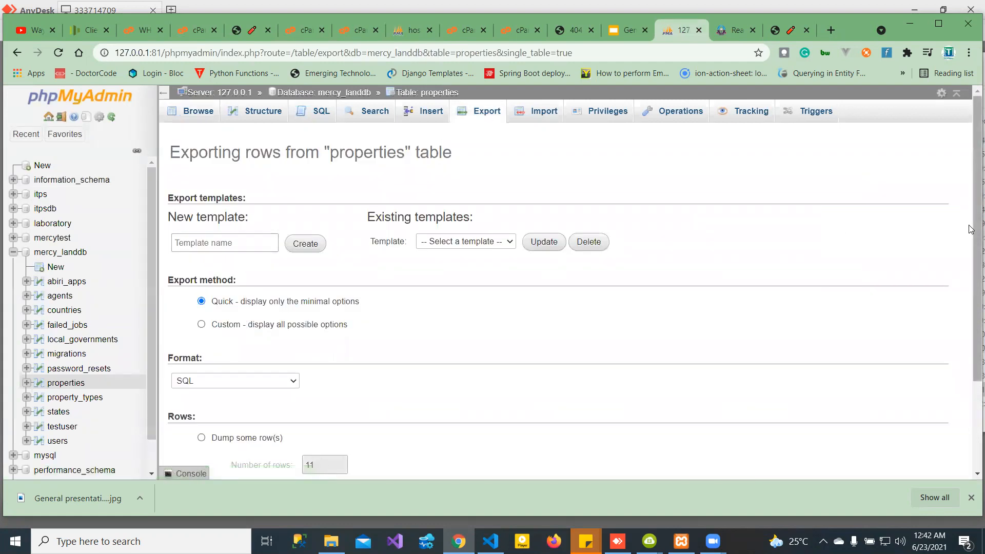
pyautogui.scroll(-3, 971, 229)
pyautogui.scroll(3, 971, 198)
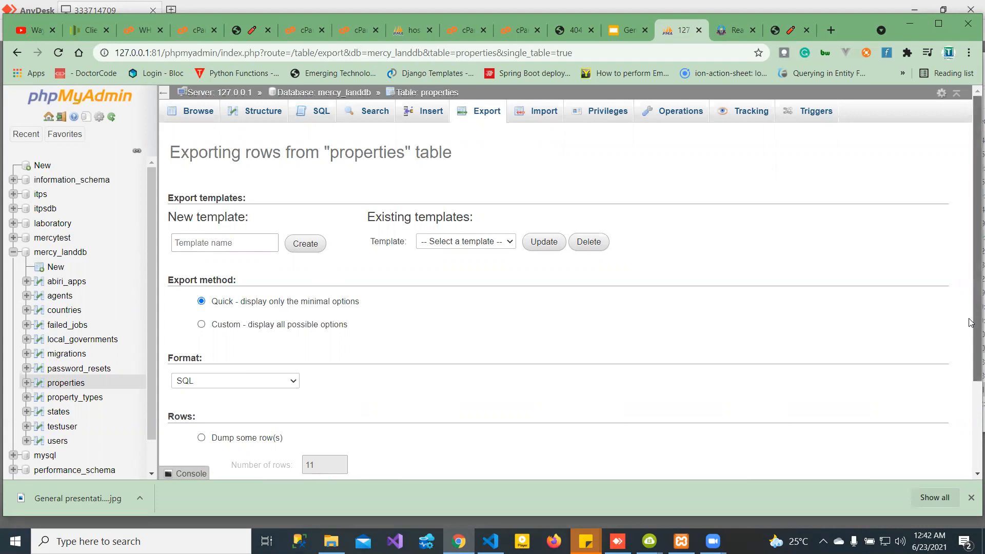
pyautogui.scroll(-3, 972, 322)
pyautogui.click(931, 451)
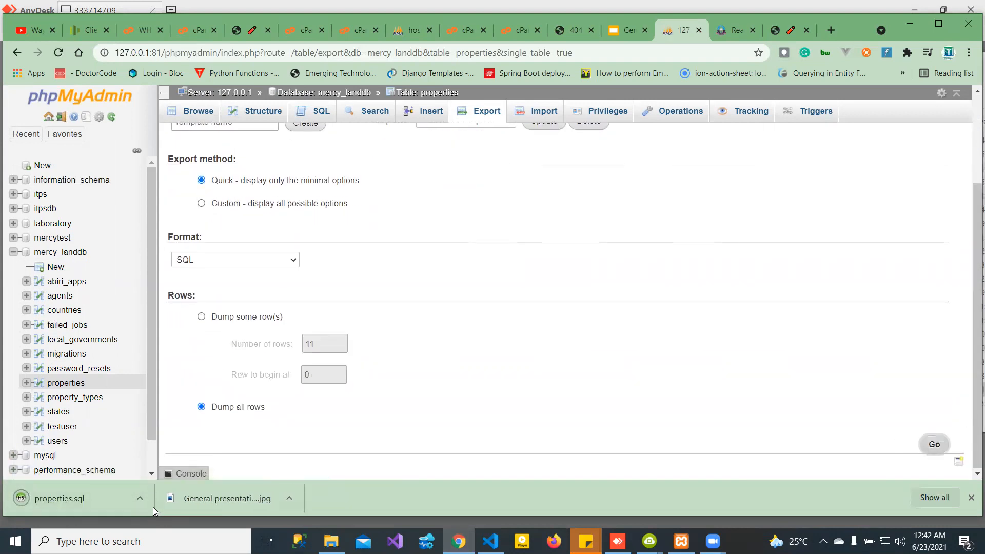
# Step: Export the whole local mercy_landdb database as SQL, saved as mercy_landdb (1).sql
pyautogui.click(43, 255)
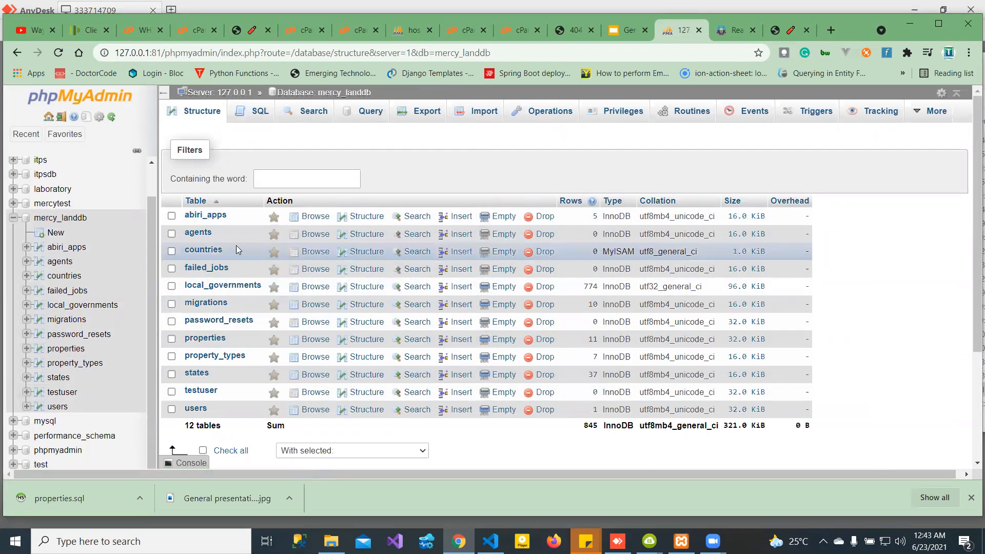
pyautogui.click(419, 114)
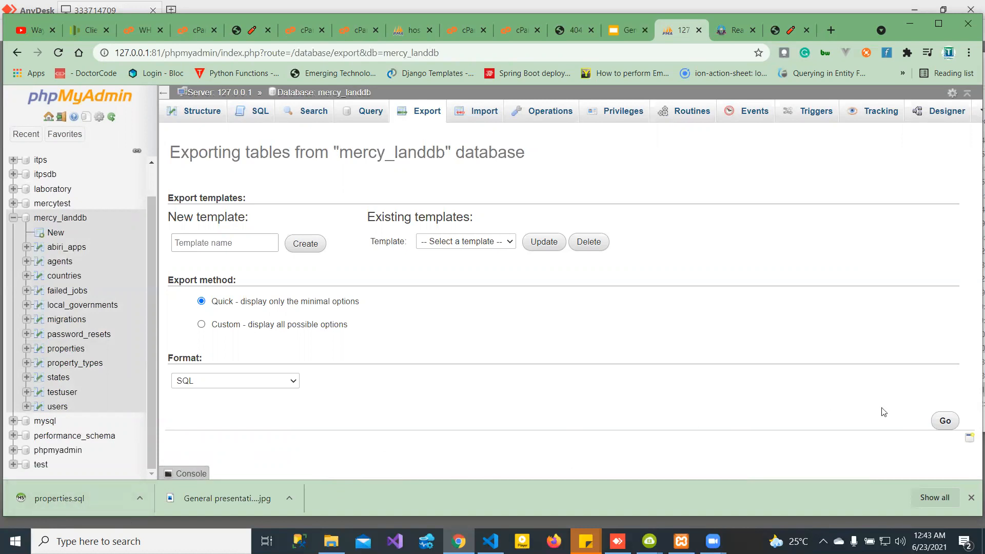
pyautogui.click(944, 422)
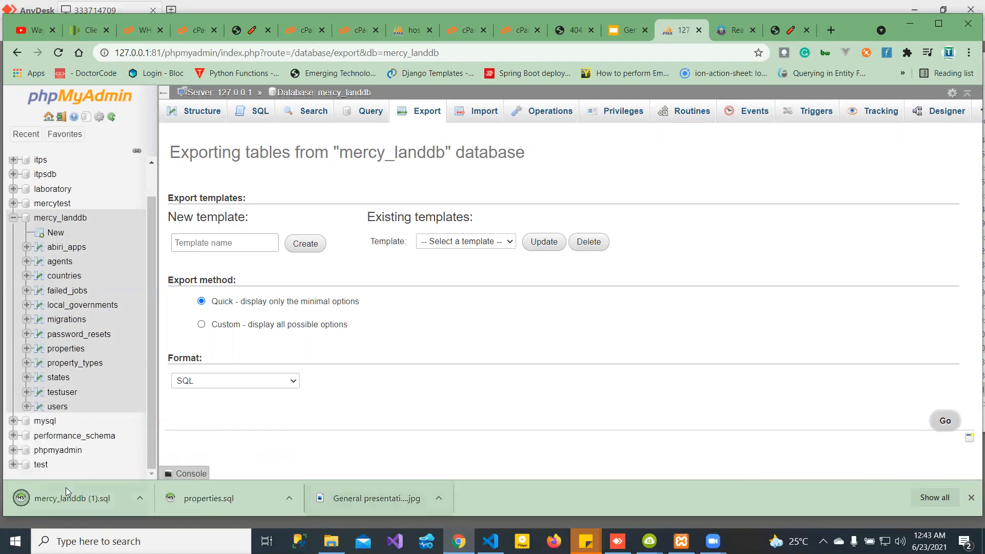
pyautogui.click(141, 500)
# Step: Delete properties.sql from Downloads, keeping mercy_landdb (1).sql, and return to hosted phpMyAdmin
pyautogui.click(175, 454)
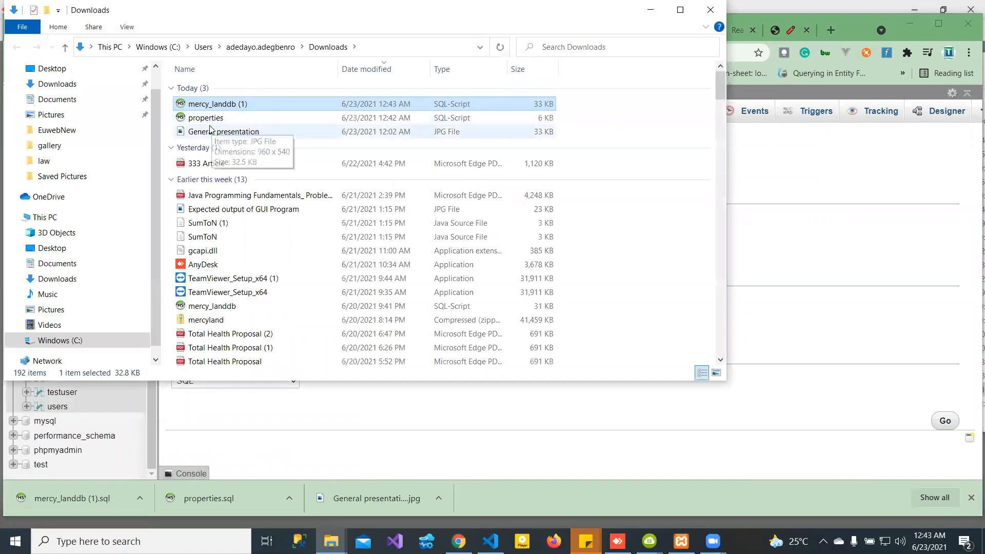
pyautogui.click(236, 124)
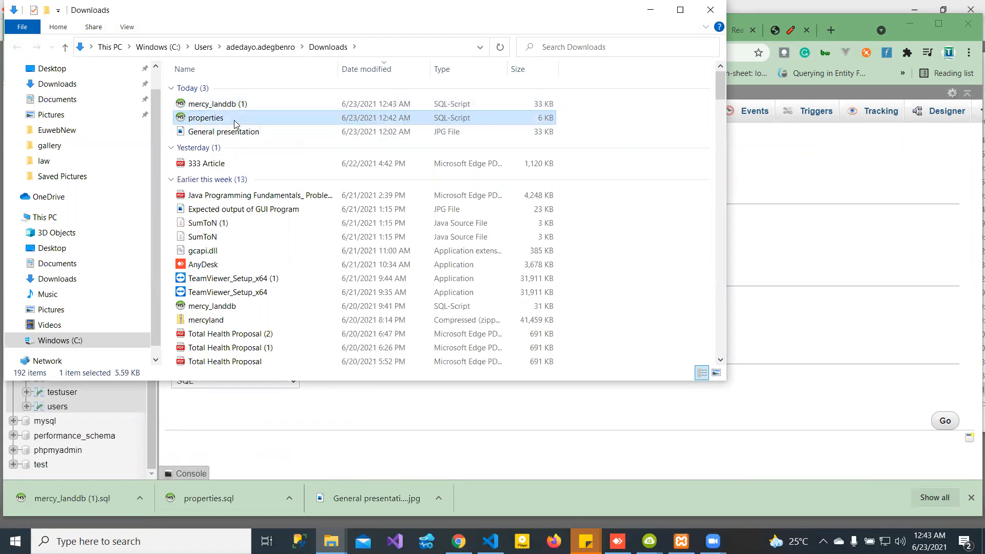
pyautogui.press('Delete')
pyautogui.click(212, 104)
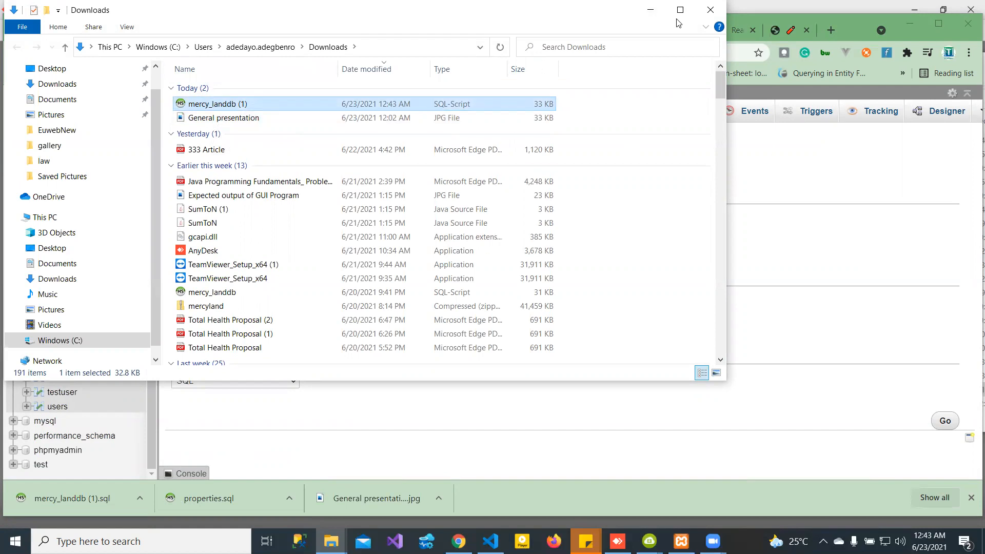
pyautogui.moveTo(676, 19); pyautogui.dragTo(777, 176)
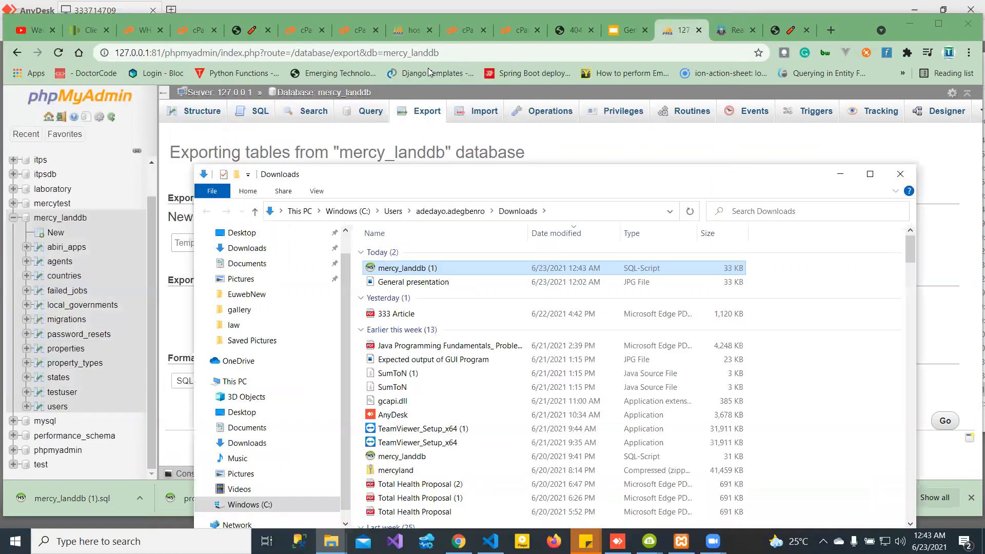
pyautogui.click(399, 32)
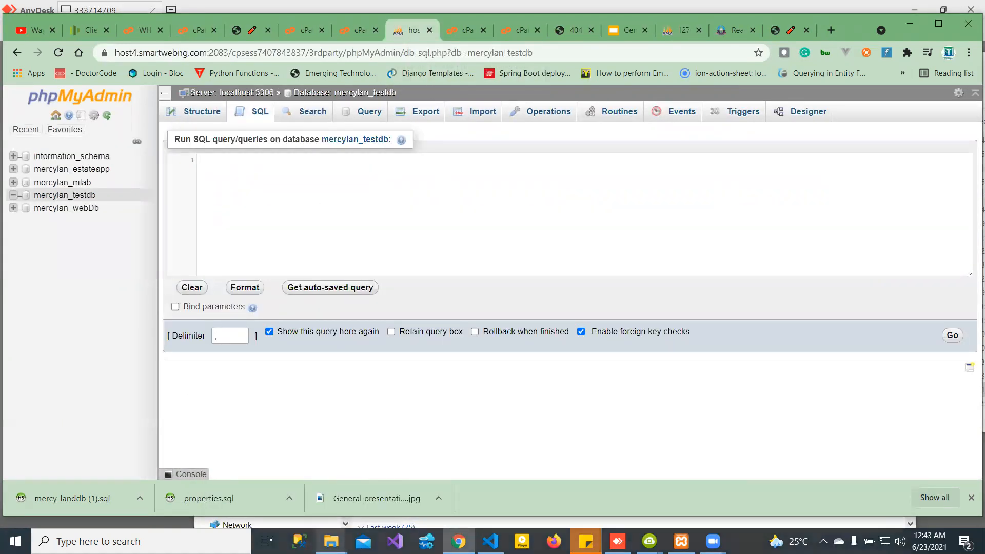
# Step: Drag mercy_landdb (1).sql from Downloads onto the mercylan_testdb SQL editor to import it
pyautogui.click(331, 541)
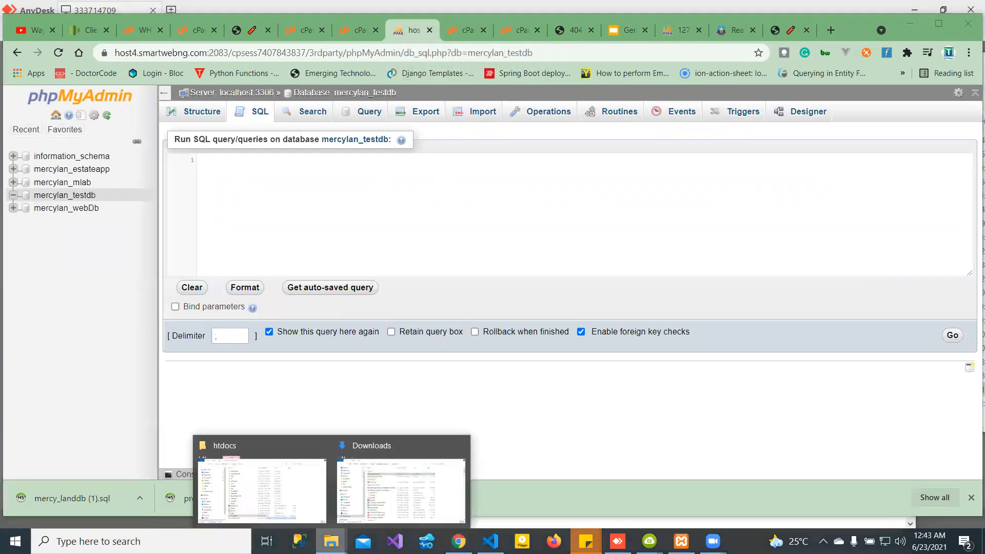
pyautogui.click(400, 497)
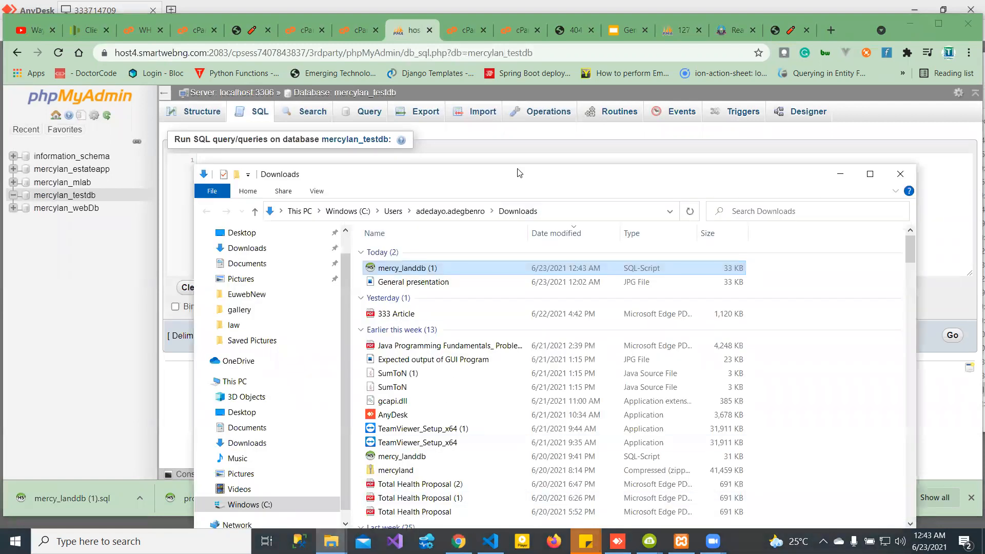
pyautogui.moveTo(452, 175); pyautogui.dragTo(404, 287)
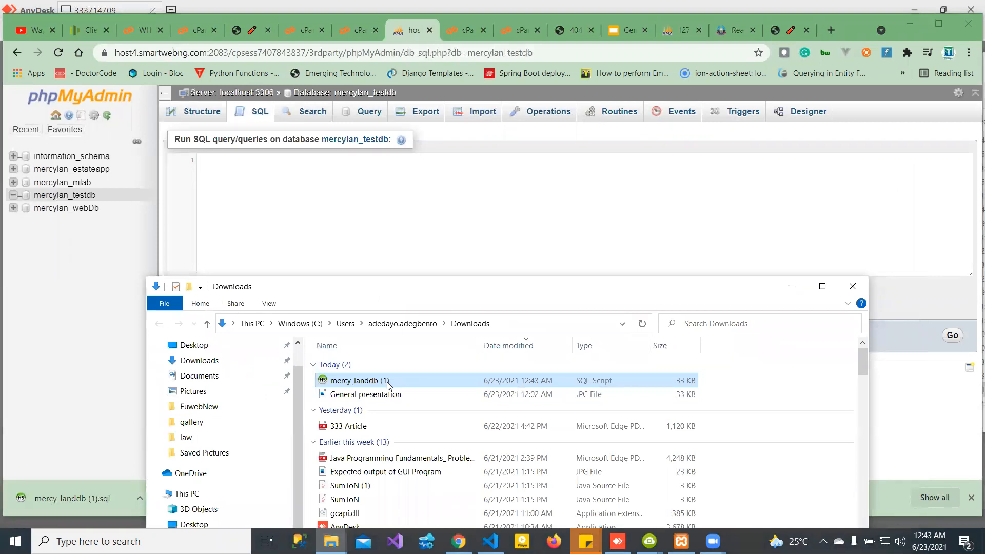
pyautogui.click(387, 382)
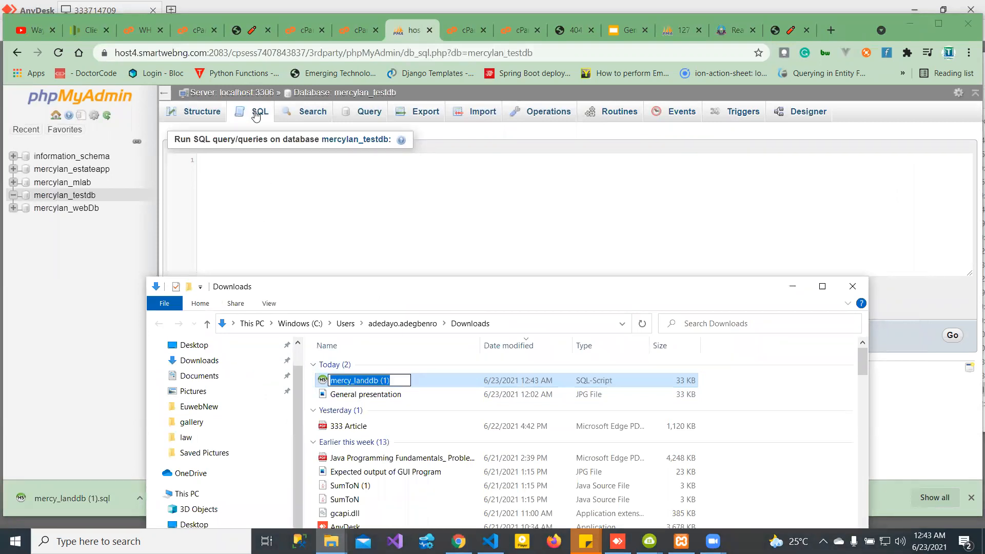
pyautogui.click(418, 386)
pyautogui.moveTo(417, 380); pyautogui.dragTo(354, 227)
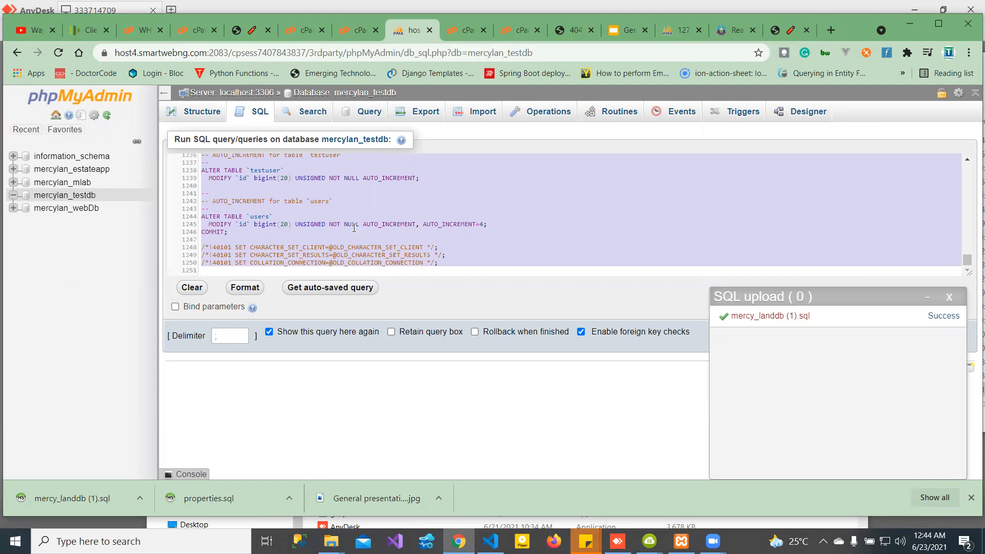
# Step: Confirm mercylan_testdb now lists 12 tables, including properties with 11 rows
pyautogui.click(192, 114)
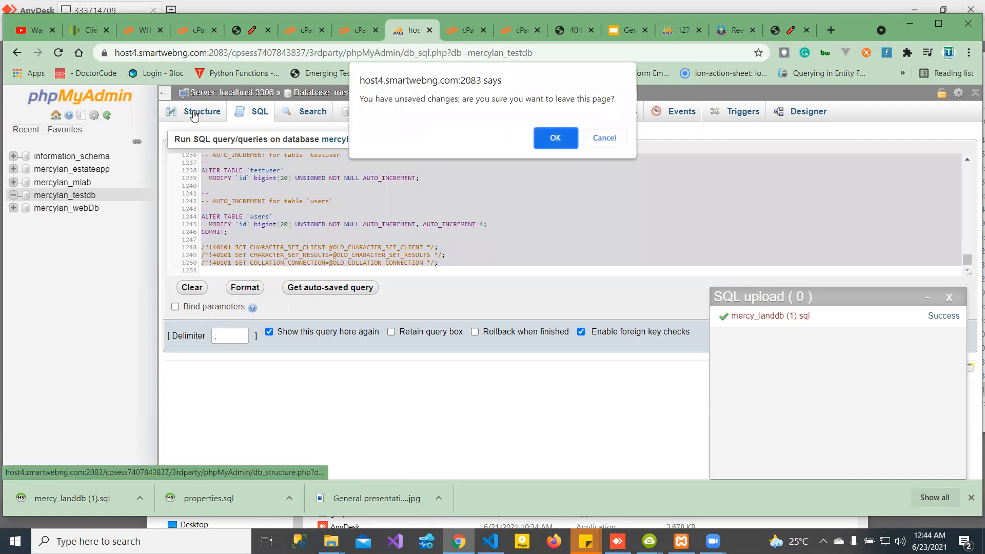
pyautogui.click(554, 140)
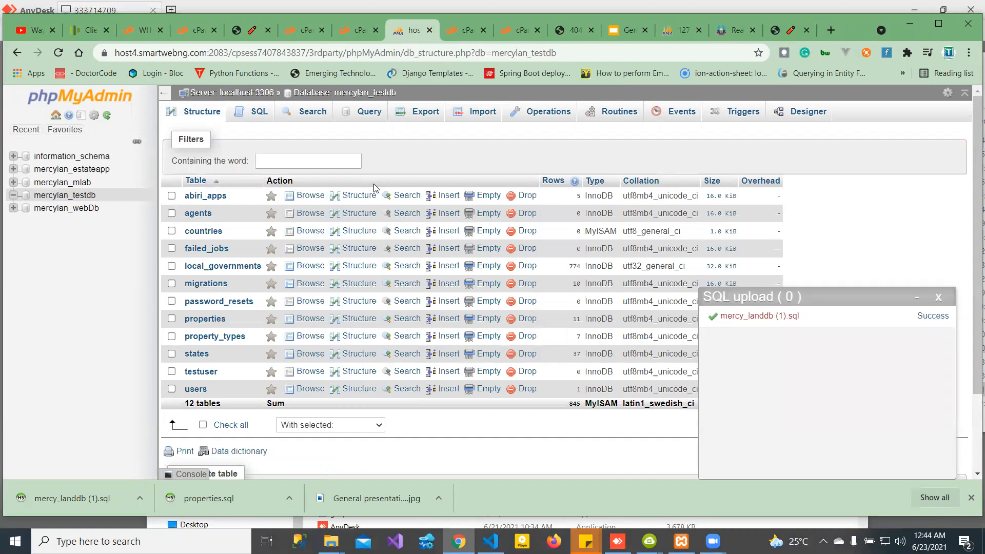
pyautogui.click(241, 29)
# Step: Reload mercyland.org.ng and scroll its featured listings, such as 4 bed room flats at ₦800000
pyautogui.click(56, 53)
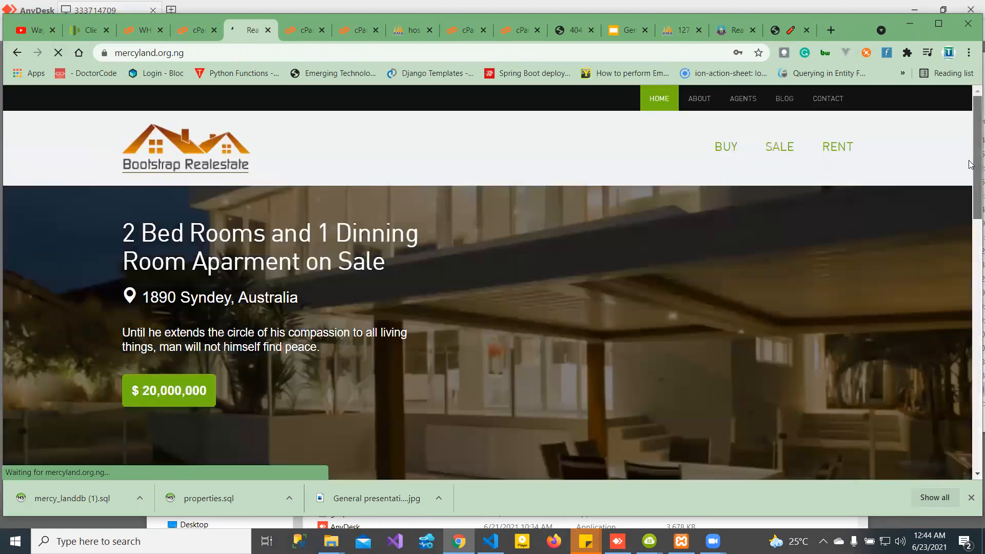
pyautogui.moveTo(971, 164); pyautogui.dragTo(971, 224)
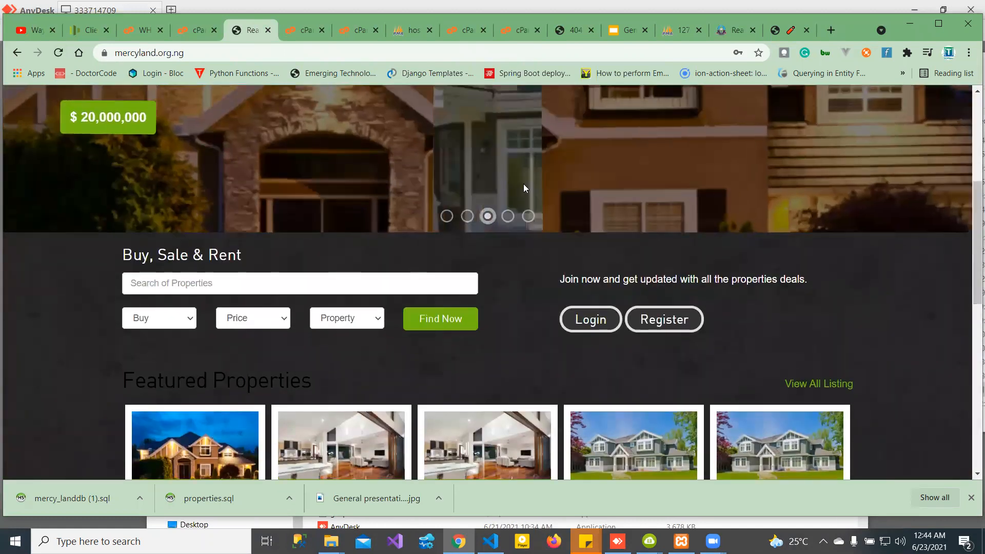
pyautogui.moveTo(971, 184); pyautogui.dragTo(970, 151)
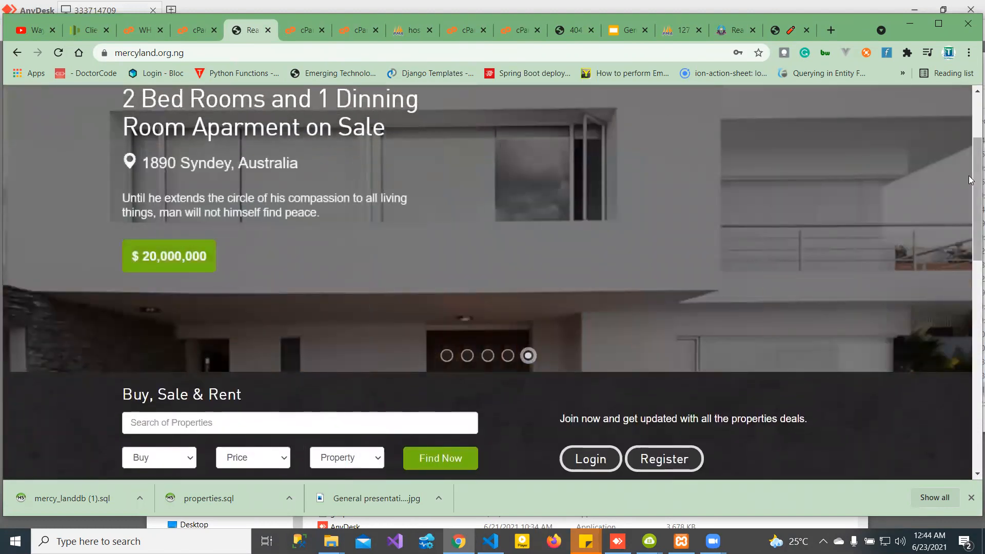
pyautogui.moveTo(970, 181)
pyautogui.mouseDown()
pyautogui.moveTo(969, 142)
pyautogui.moveTo(970, 421)
pyautogui.moveTo(970, 170)
pyautogui.mouseUp()
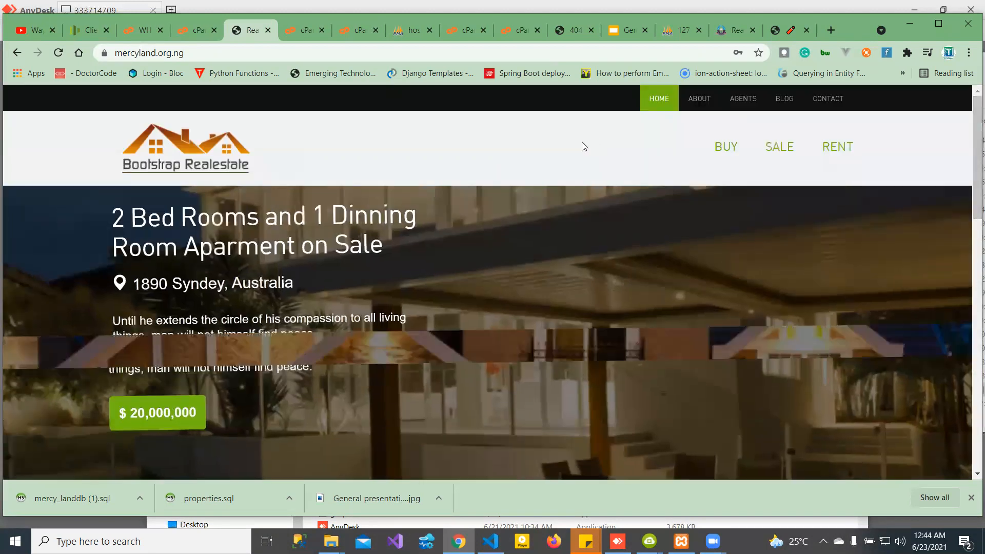